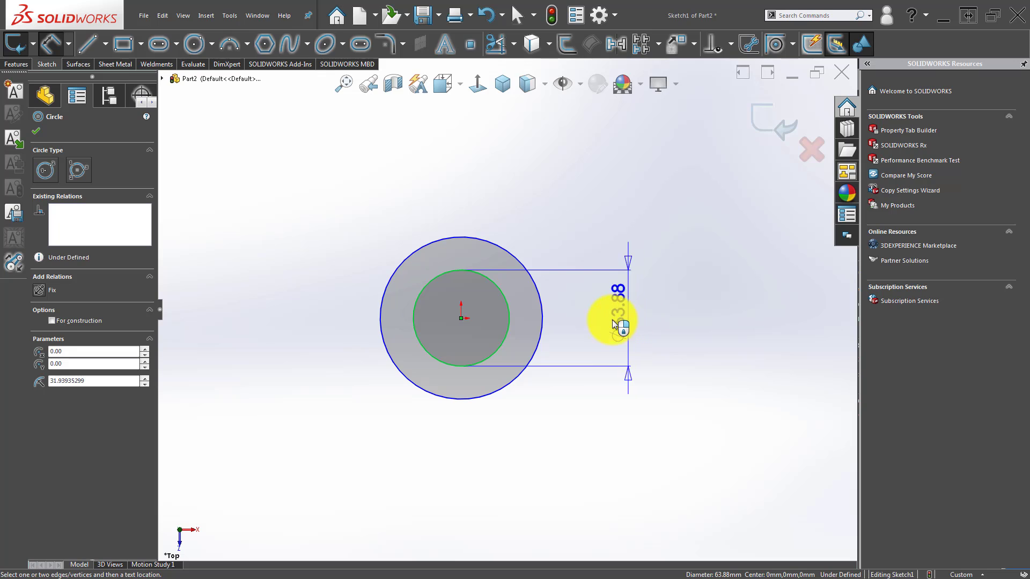
- Dimension the inner circle's diameter as 3.2 mm
click(612, 317)
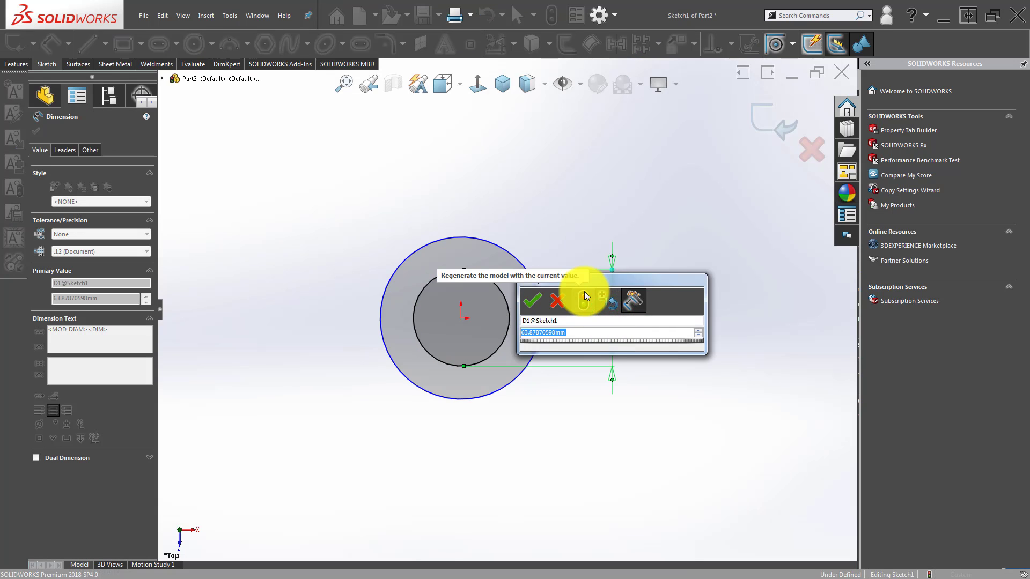
text(3.2)
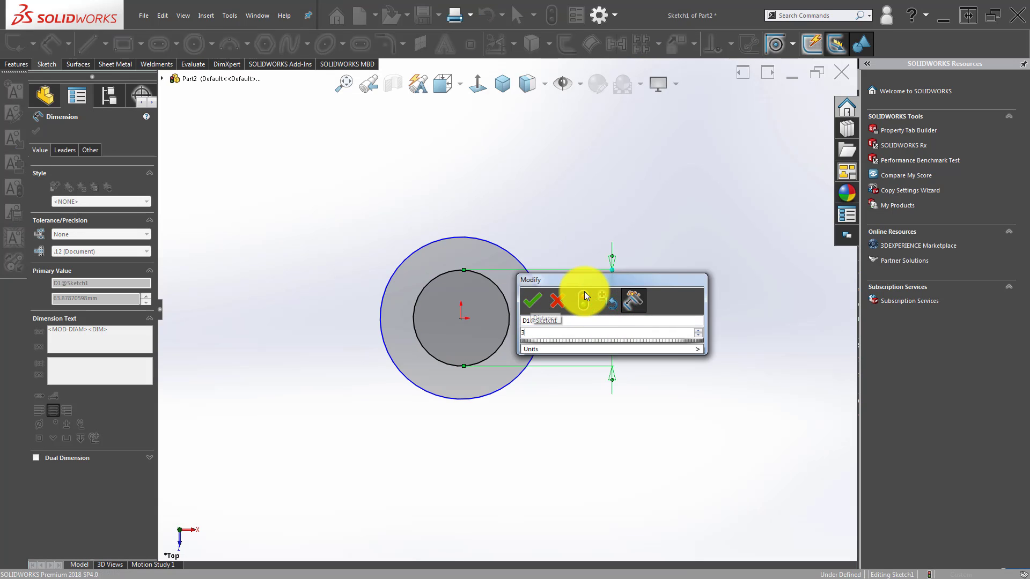
key(Return)
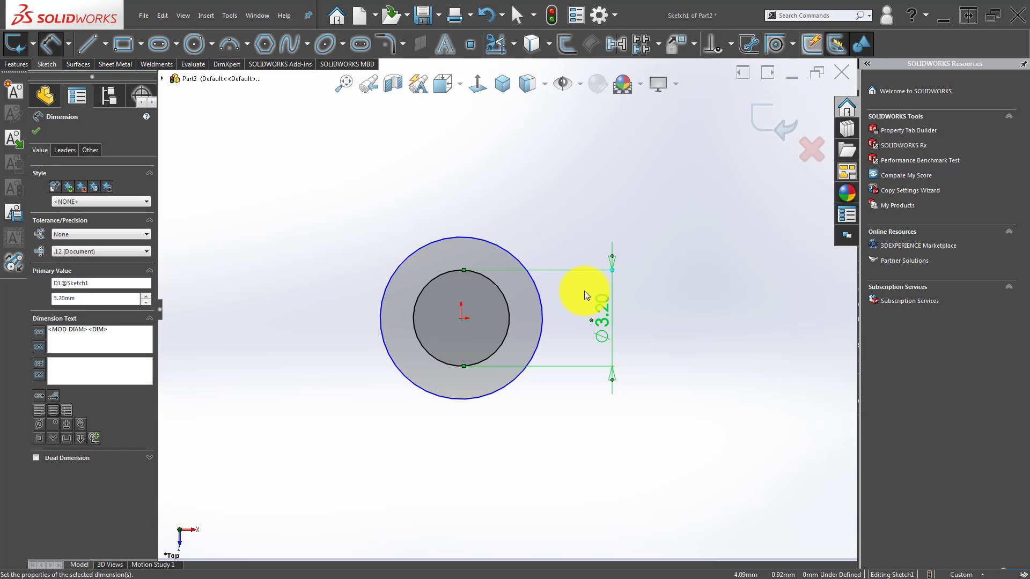
- Dimension the outer circle's diameter as 5.7 mm
click(564, 219)
click(491, 245)
click(606, 212)
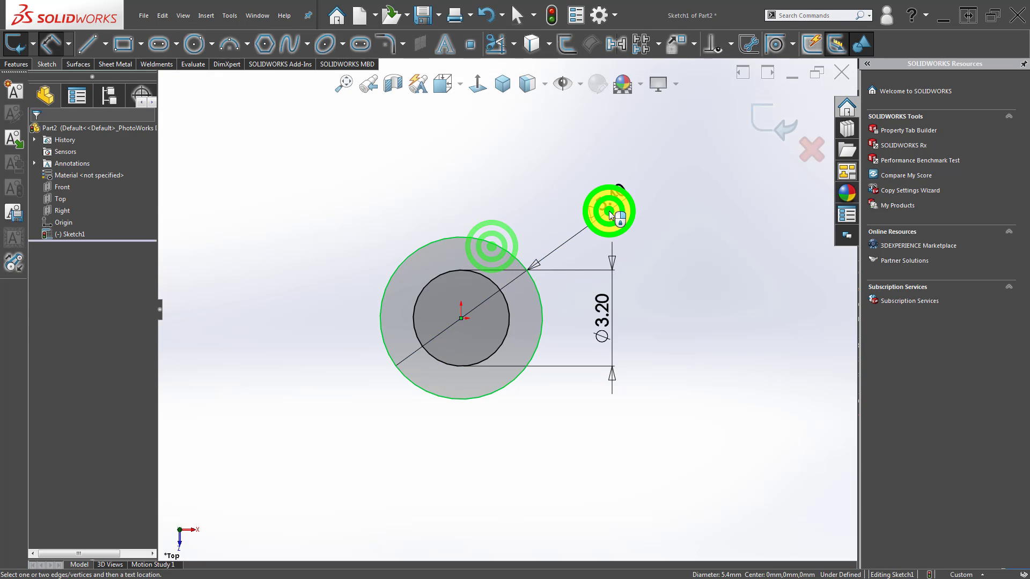
text(5.7)
key(Return)
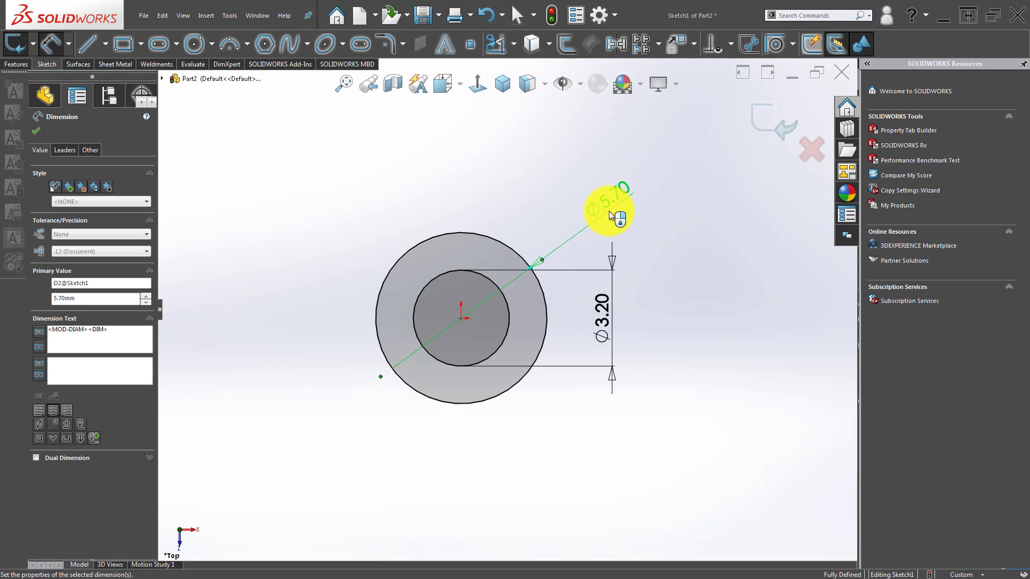
click(425, 168)
- Sketch a vertical centerline about 6.06 mm long upward from the origin, extending past the outer circle
click(105, 44)
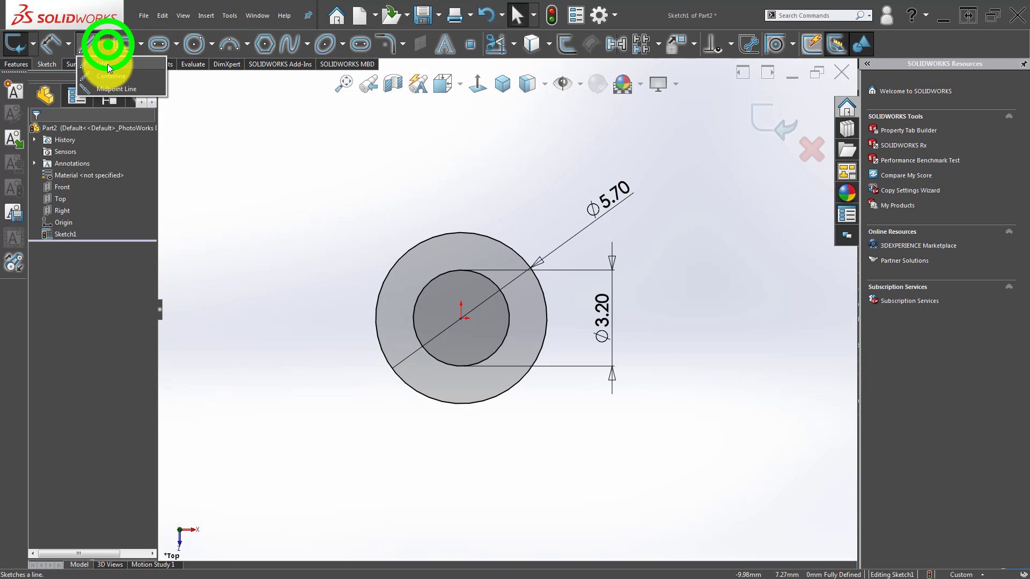
click(109, 75)
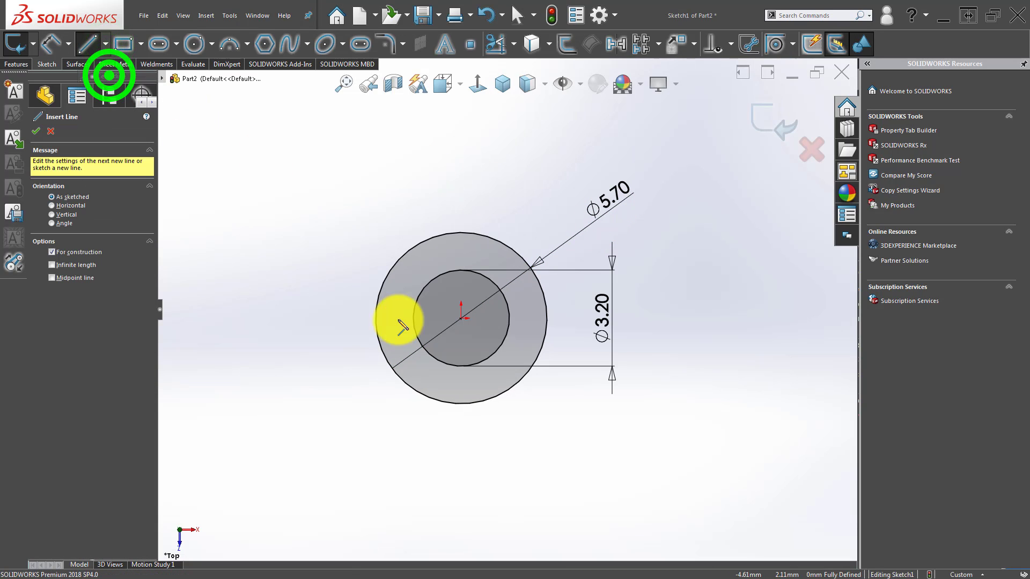
click(461, 317)
click(461, 136)
double_click(387, 166)
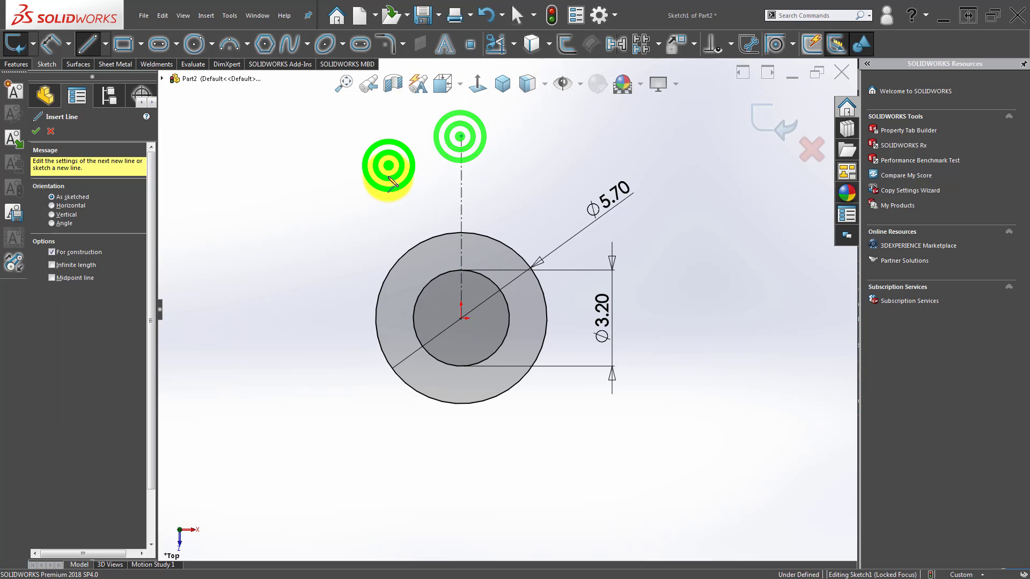
key(Escape)
- Sketch a slanted line about 2.85 mm long from the origin to the outer circle, left of the centerline at about 109°
click(81, 44)
scroll(424, 263, down, 3)
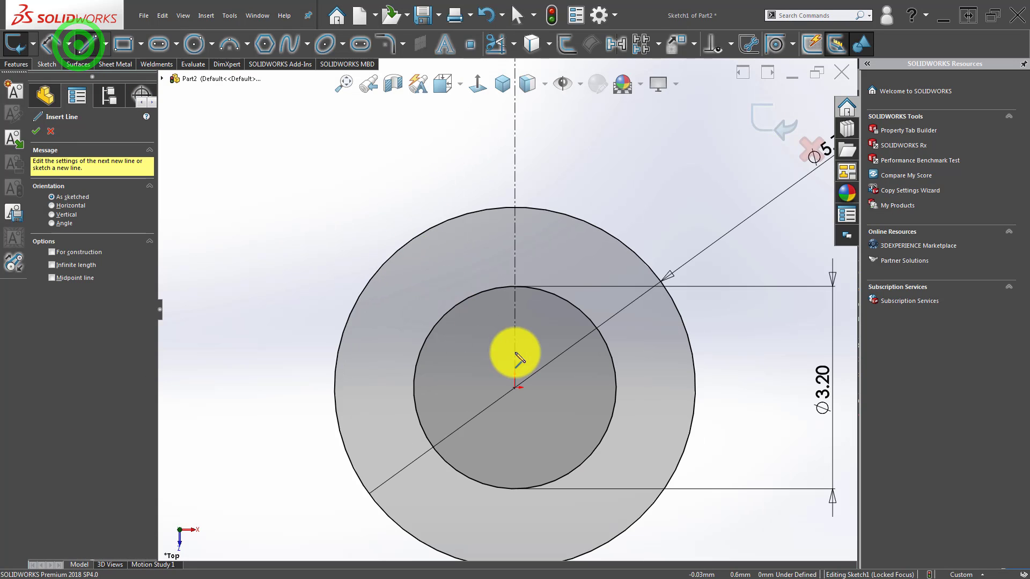
click(516, 388)
click(456, 218)
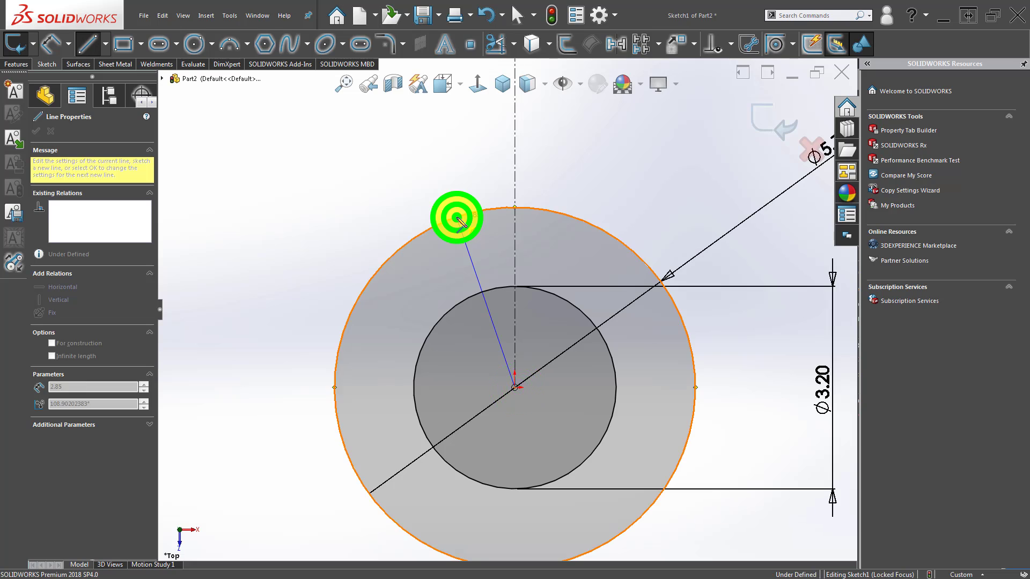
click(319, 219)
scroll(501, 317, down, 3)
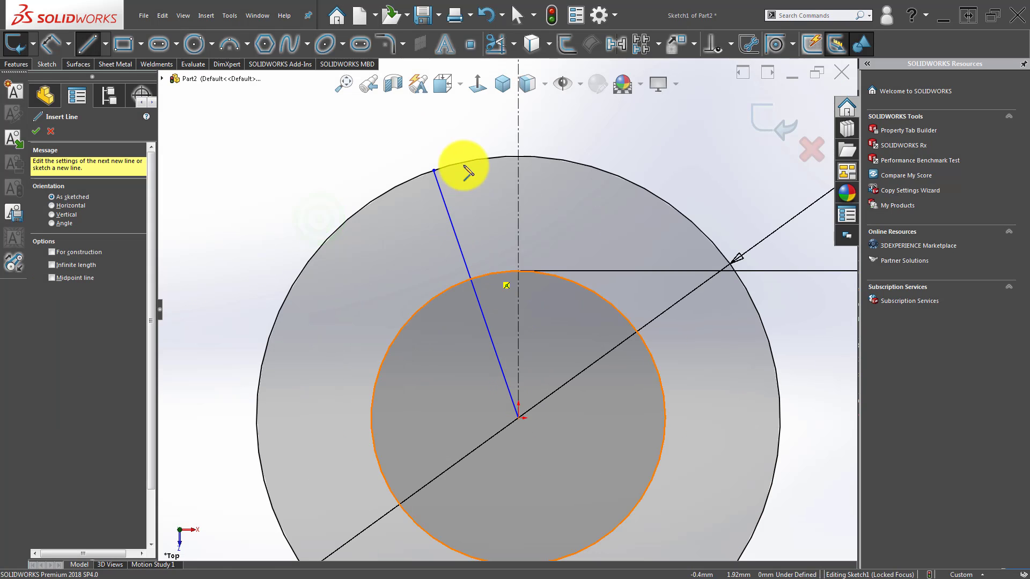
key(Escape)
- Trim away the part of the slanted line inside the inner circle
click(489, 47)
drag(497, 306, 472, 315)
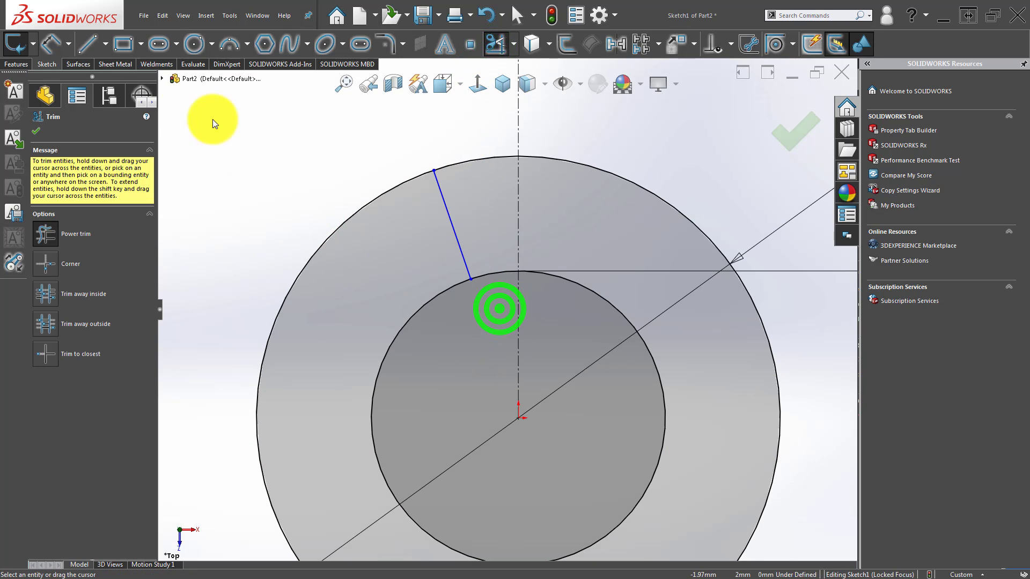
key(Escape)
- Sketch a separate line about 1.6 mm long from the origin to the slanted line's lower end on the inner circle
click(79, 44)
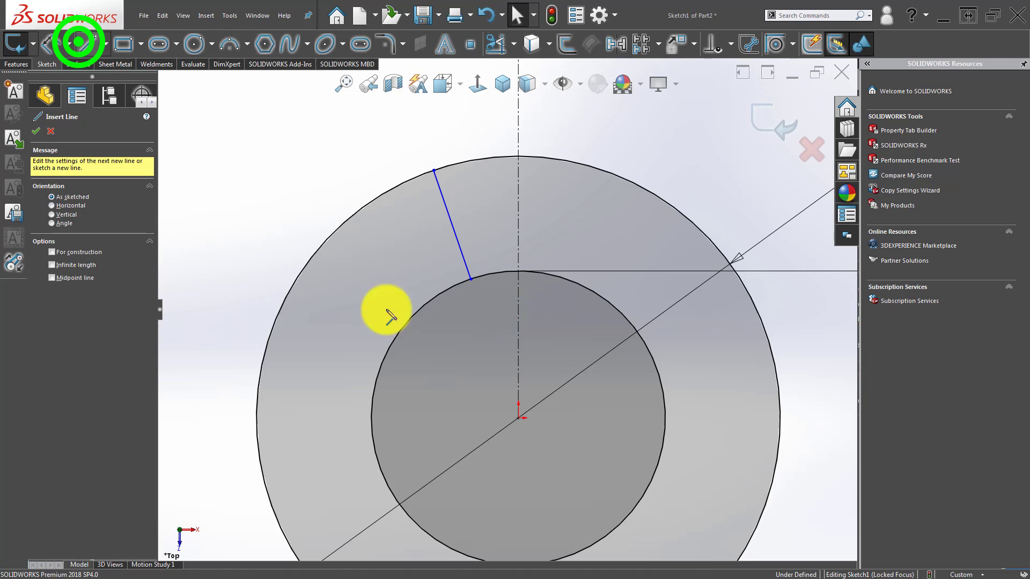
click(518, 419)
click(472, 280)
scroll(499, 305, up, 2)
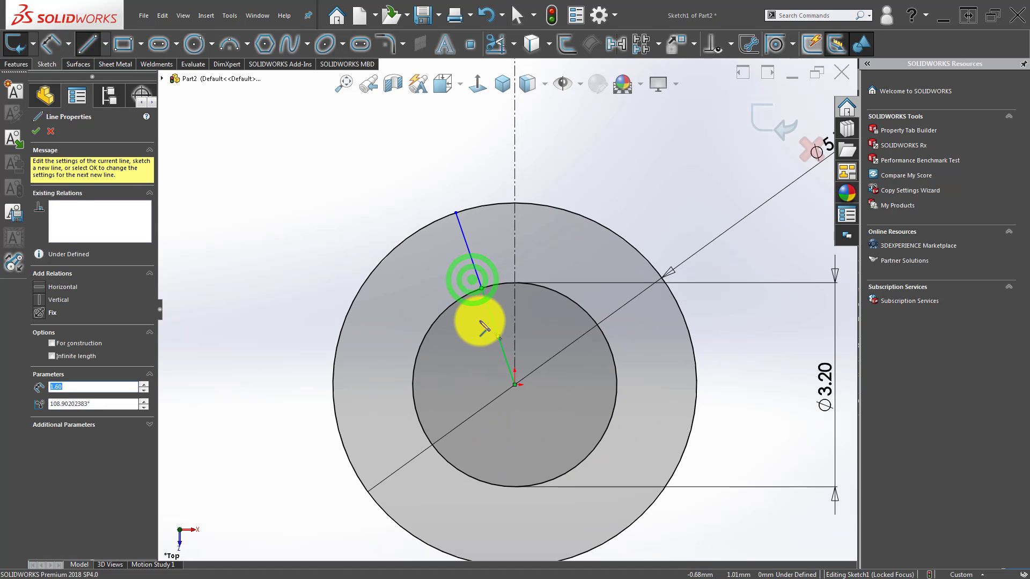
key(Escape)
- Mirror both slanted line segments about the vertical centerline
click(472, 257)
ctrl+click(494, 329)
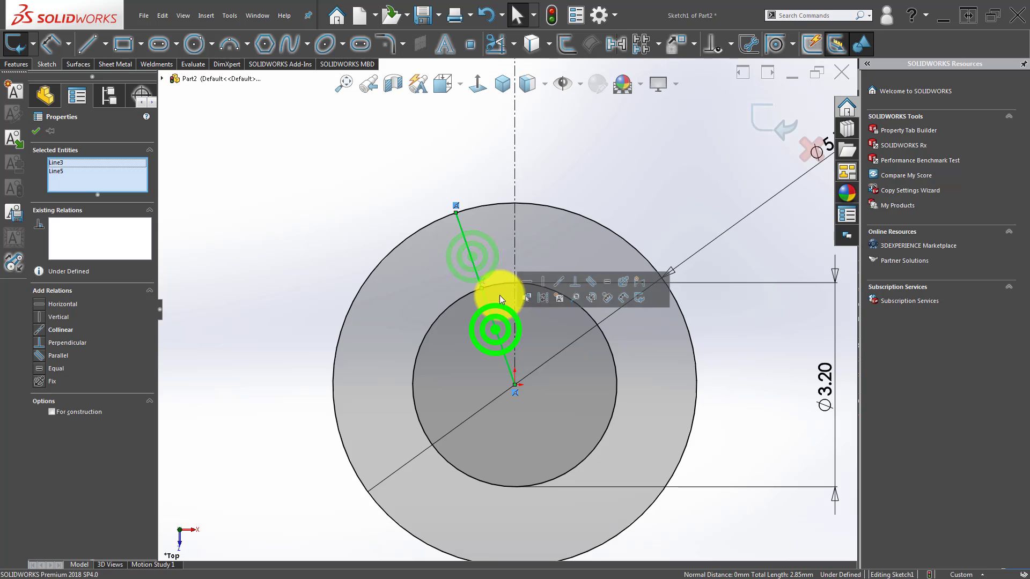
ctrl+click(514, 252)
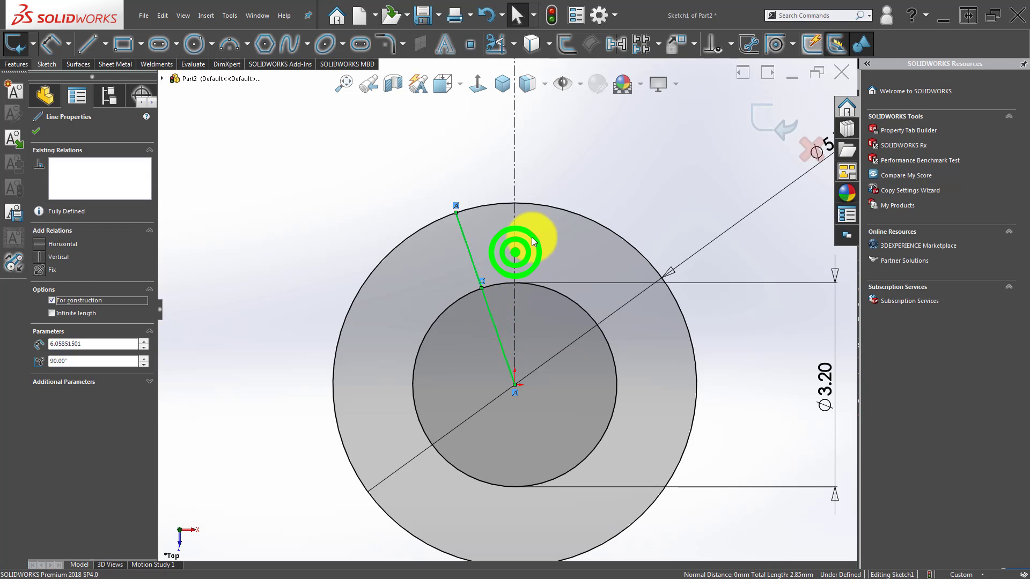
click(610, 44)
click(623, 159)
scroll(606, 207, up, 3)
- Trim both circles outside the slanted lines, leaving a ring sector around the centerline
click(497, 38)
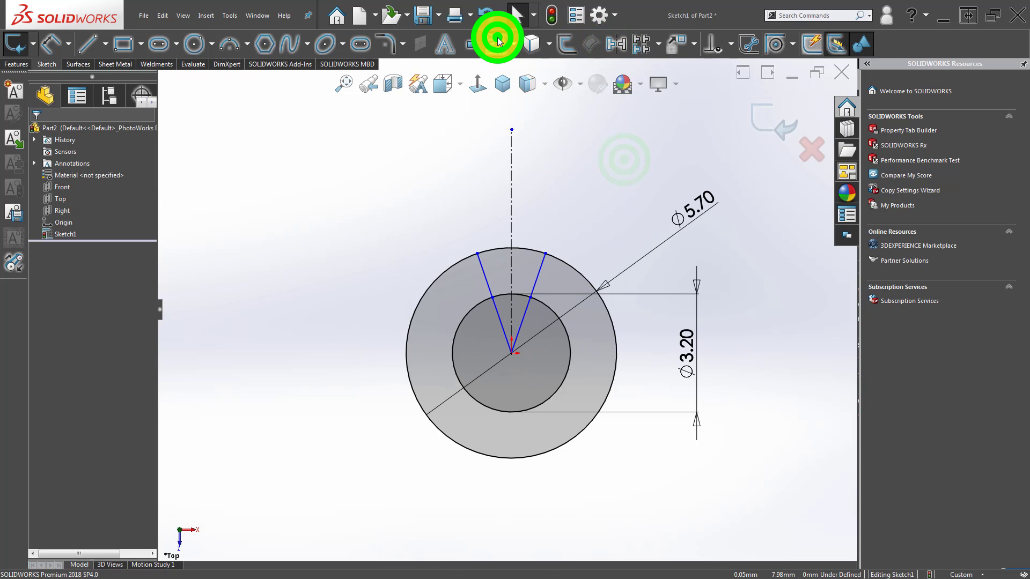
drag(624, 350, 551, 372)
scroll(552, 329, down, 3)
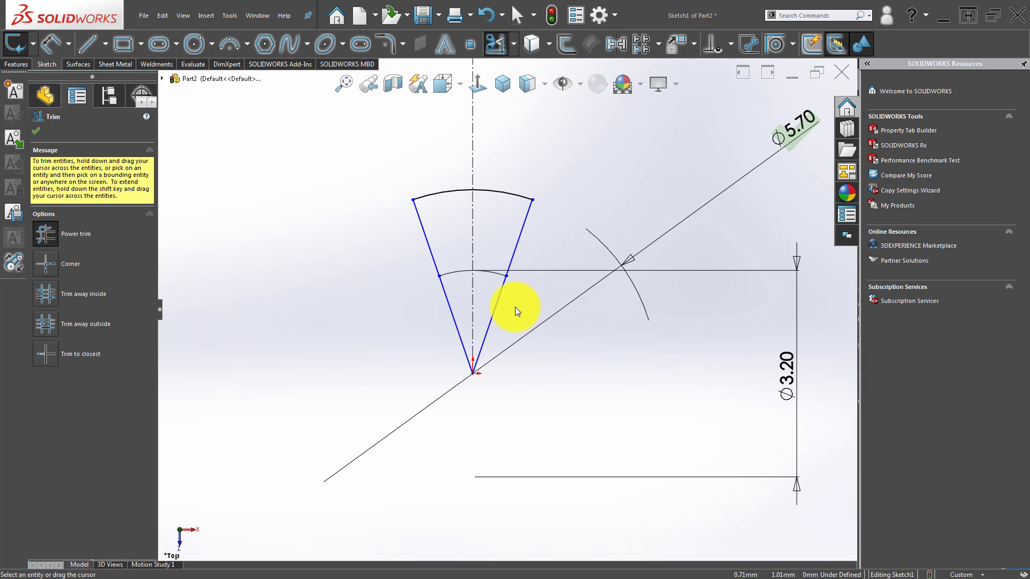
scroll(512, 284, down, 2)
key(Escape)
- Convert the two slanted lines between the origin and the inner arc to construction geometry
click(491, 313)
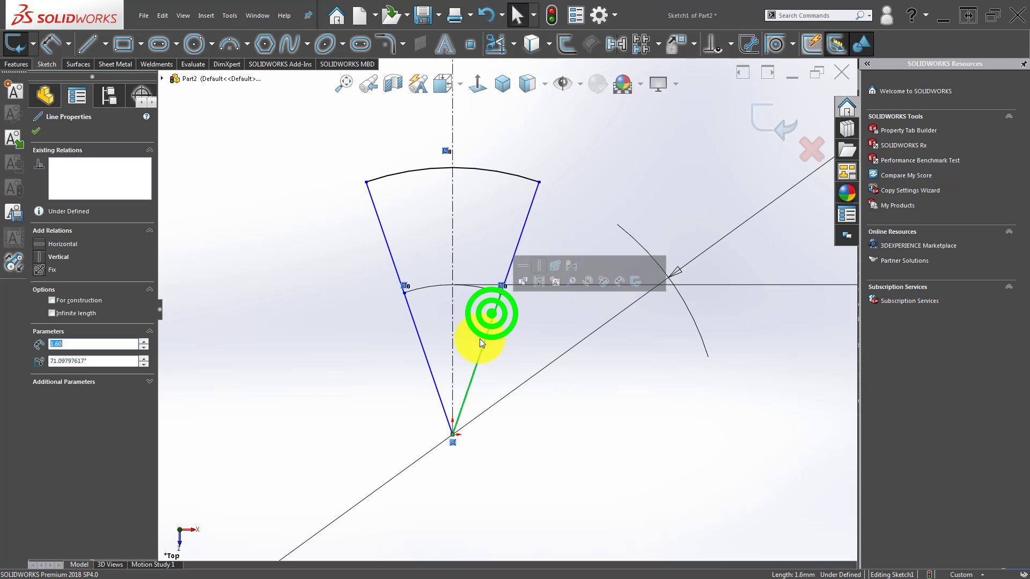
ctrl+click(417, 329)
click(460, 293)
click(315, 362)
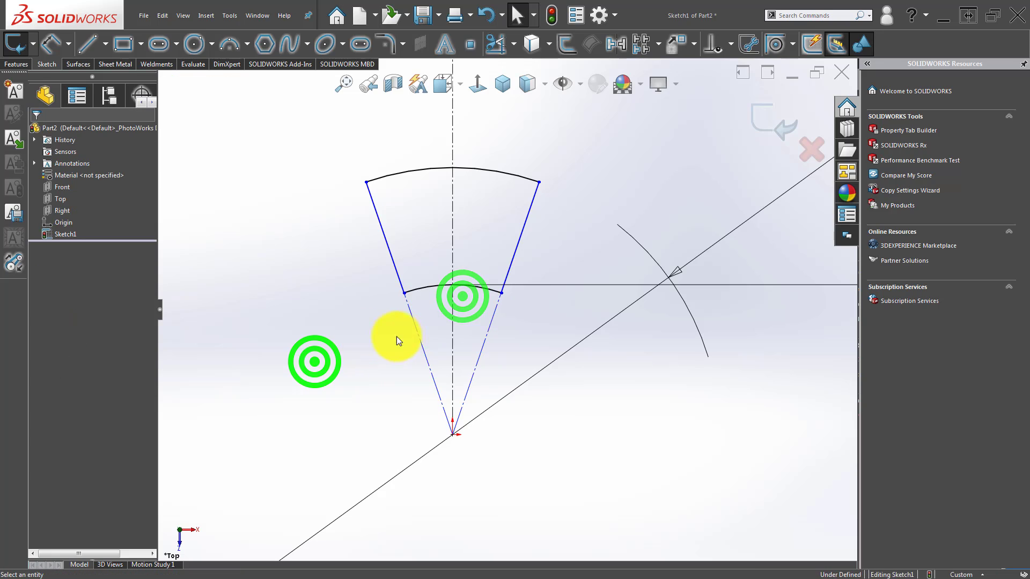
- Make the left construction line and the sector's left side collinear
click(414, 324)
ctrl+click(396, 270)
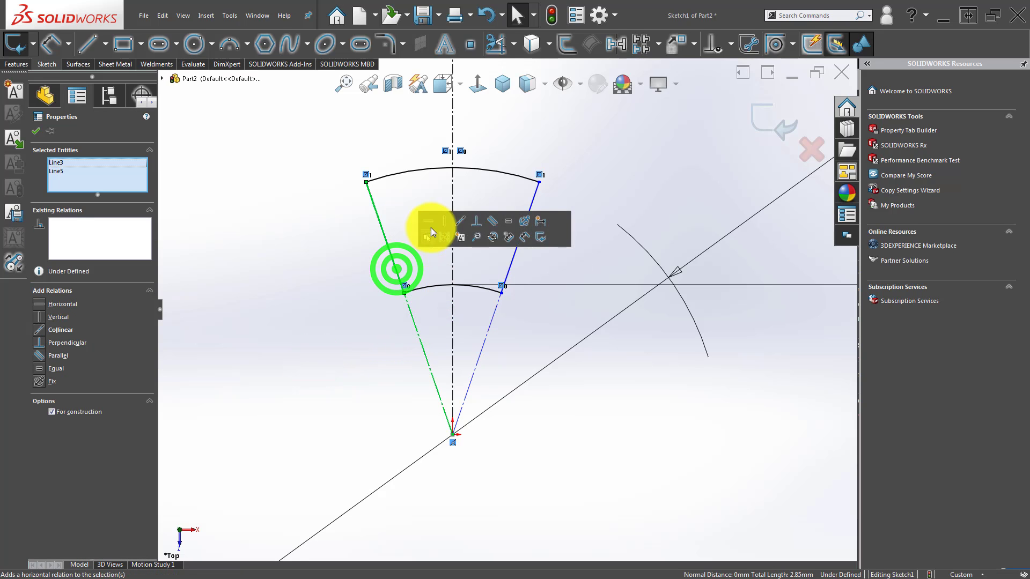
click(460, 221)
click(322, 287)
scroll(330, 304, up, 3)
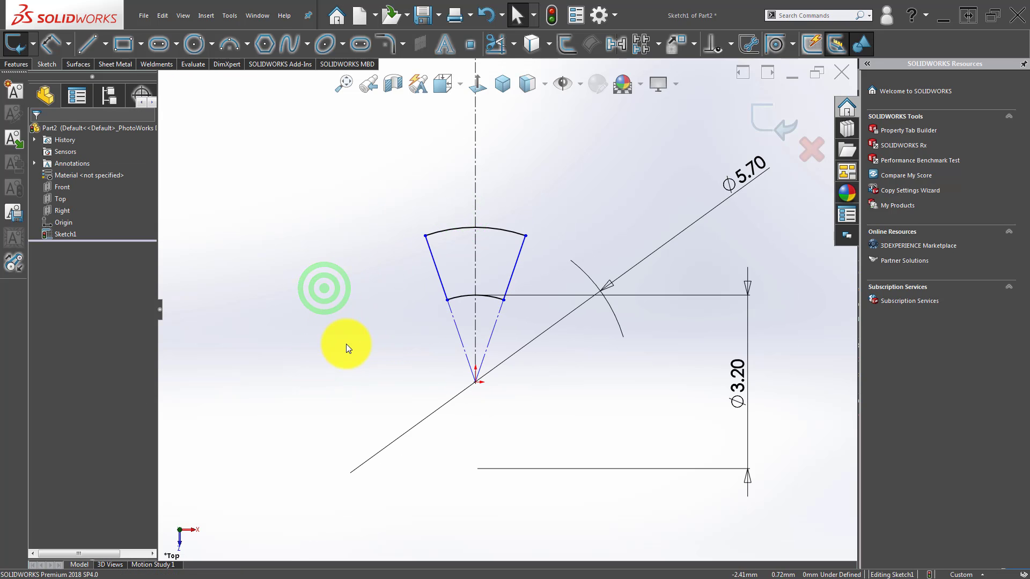
- Sketch a horizontal centerline about 1.84 mm long, extending left from the sector's upper-left corner
scroll(348, 343, up, 3)
click(104, 50)
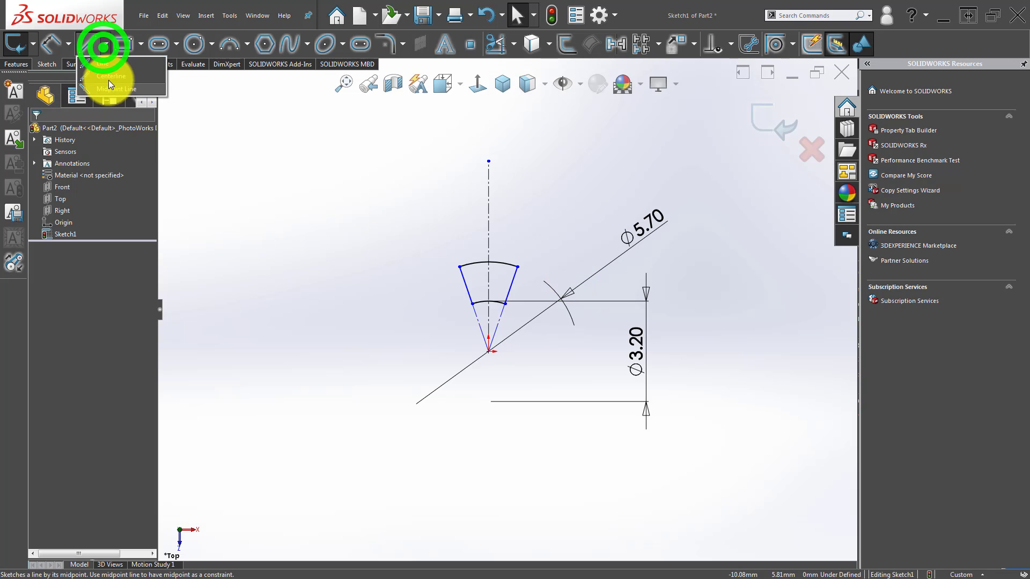
scroll(429, 276, down, 3)
click(474, 278)
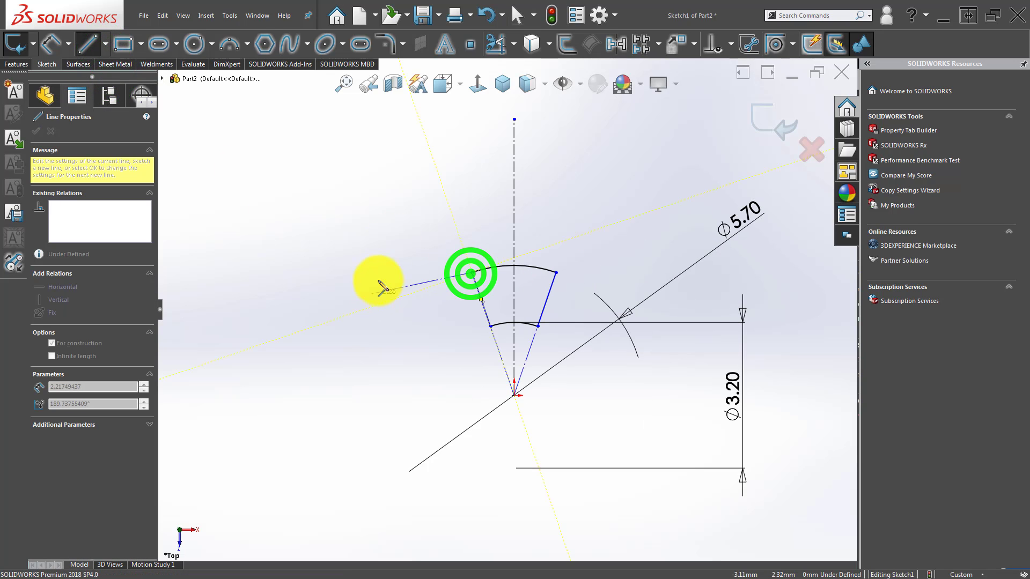
click(388, 273)
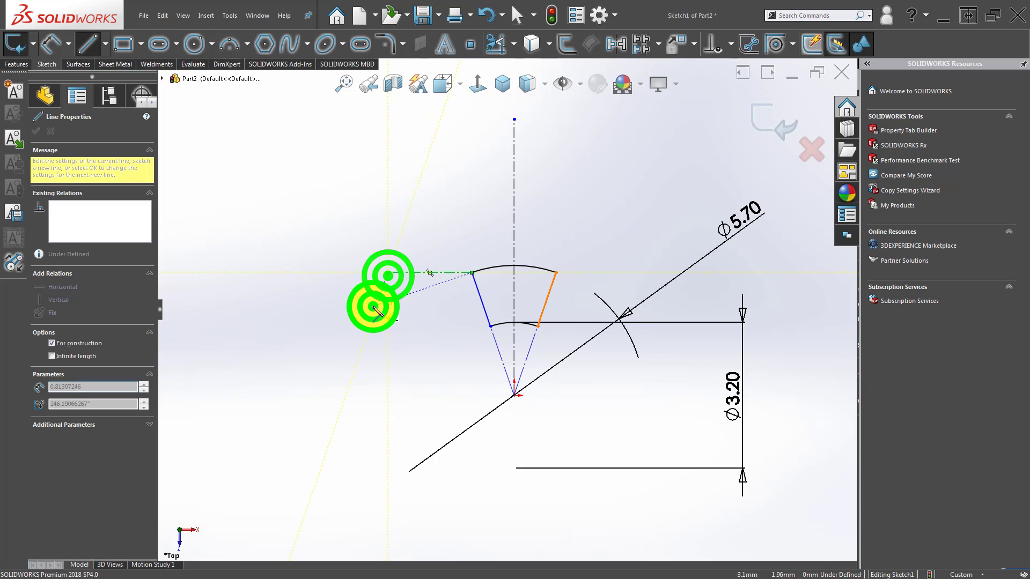
key(Escape)
click(423, 274)
click(416, 346)
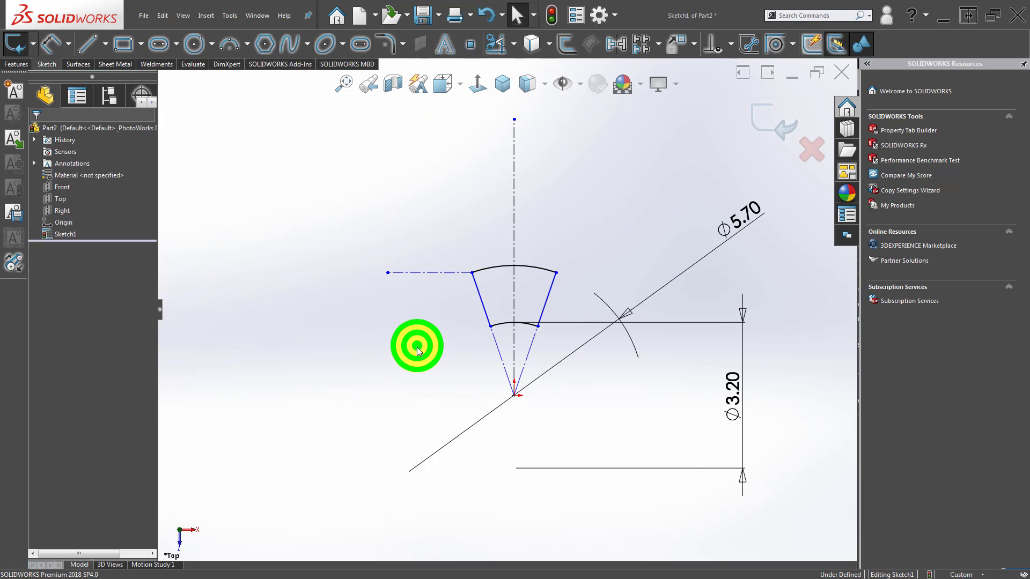
- Dimension the horizontal centerline's length as 9 mm
right_drag(416, 346, 428, 281)
click(430, 274)
click(427, 317)
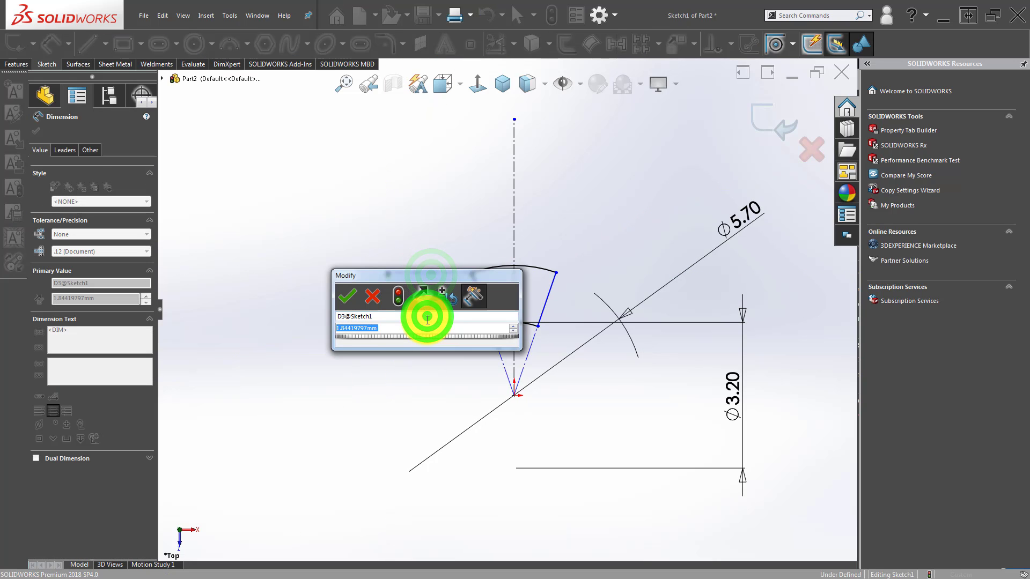
text(9)
key(Return)
click(398, 349)
scroll(442, 352, up, 3)
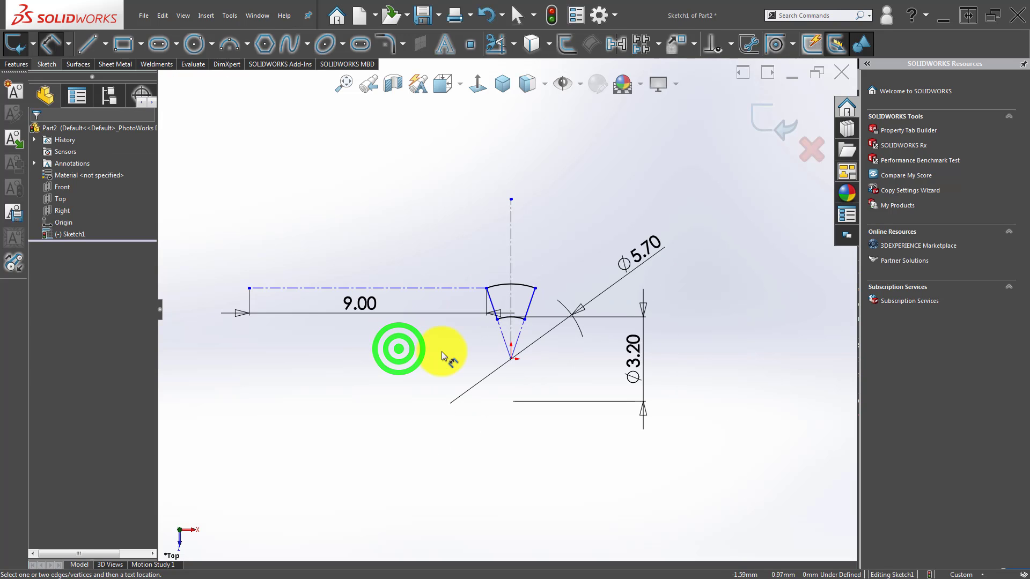
scroll(490, 294, down, 2)
key(Escape)
- Dimension the angle between the sector's two sides with the equation =360/"D3@Sketch1", referencing the horizontal centerline's length
right_drag(500, 287, 498, 231)
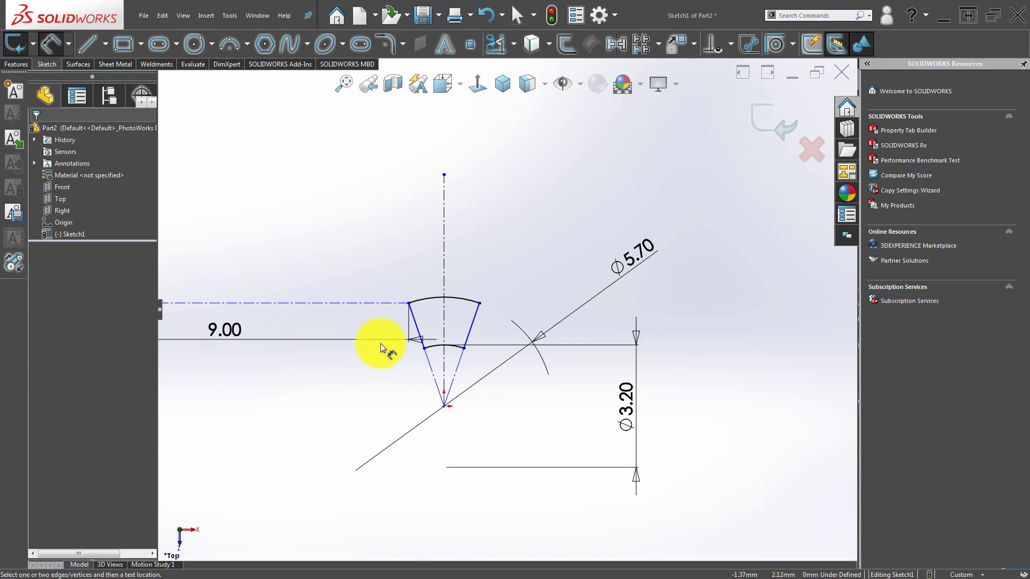
click(417, 322)
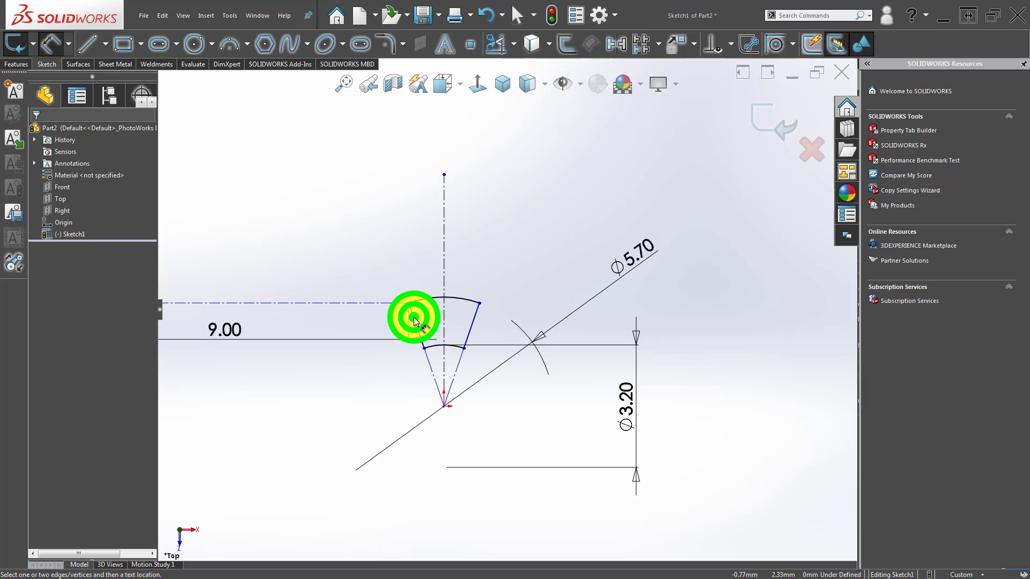
click(475, 312)
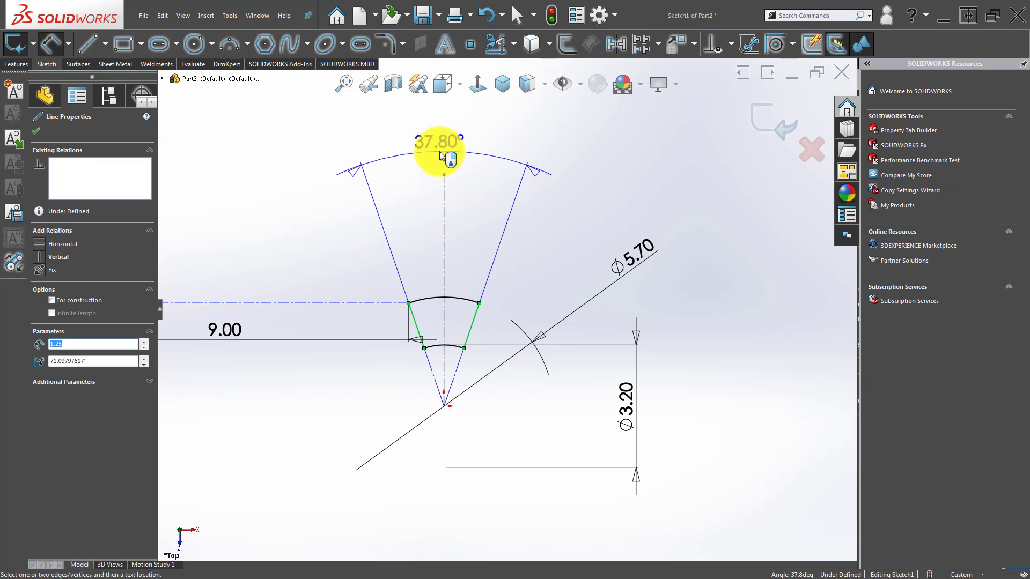
click(439, 152)
text(=)
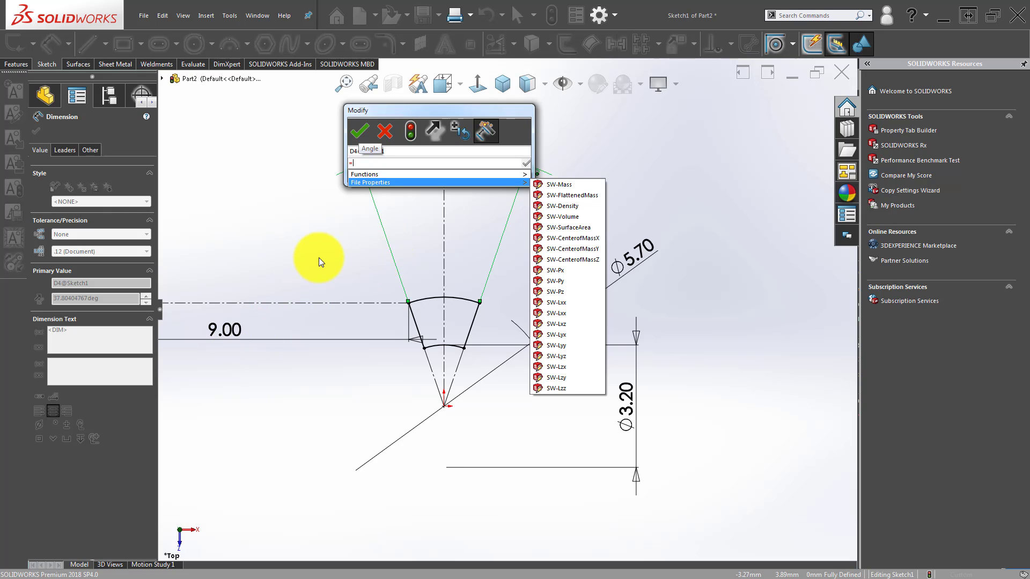
text(360/)
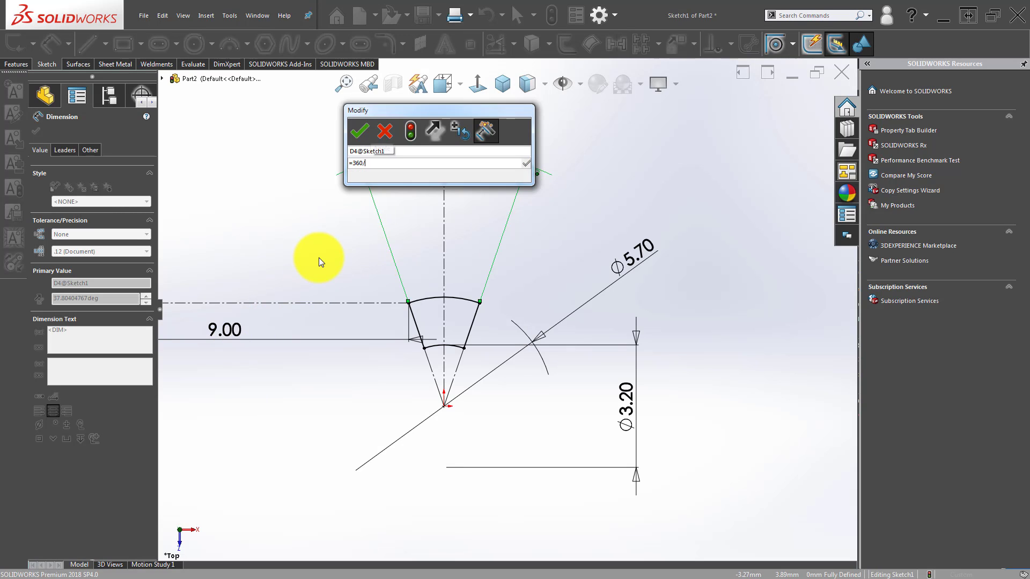
click(239, 335)
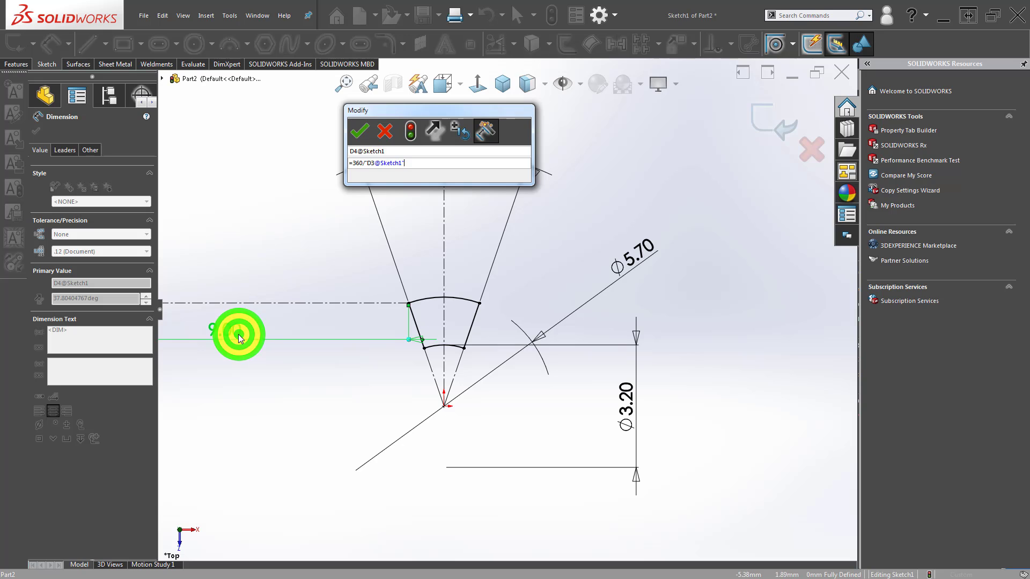
click(359, 131)
click(280, 254)
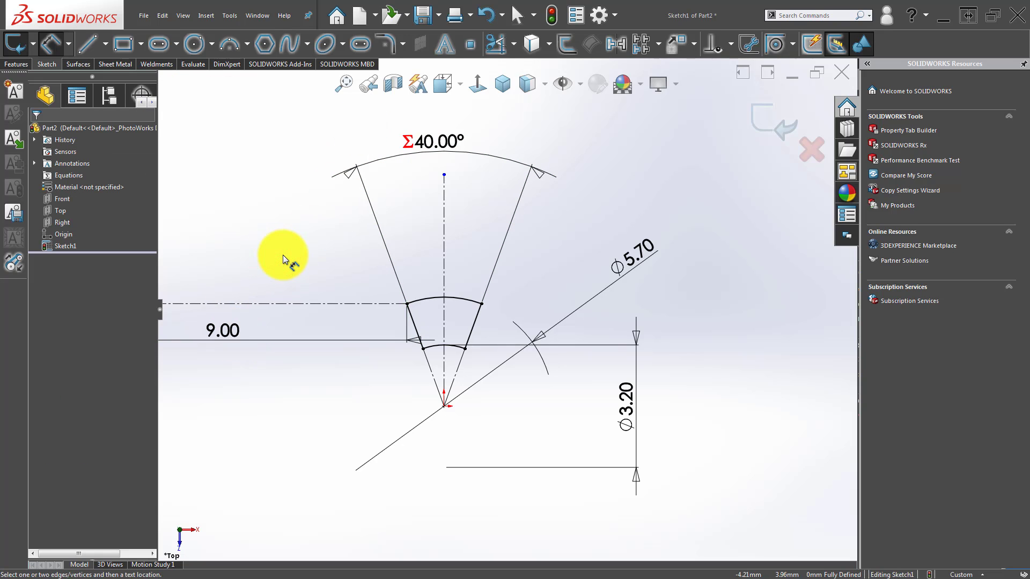
- Move the 9 mm dimension from below the horizontal centerline to above it
scroll(482, 322, down, 3)
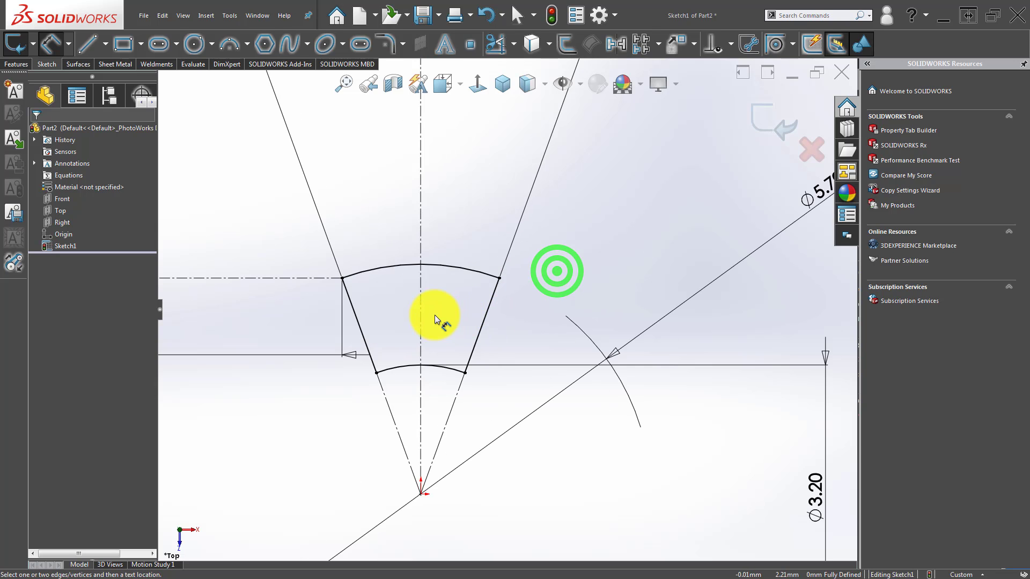
scroll(434, 316, up, 3)
drag(256, 321, 198, 179)
click(296, 299)
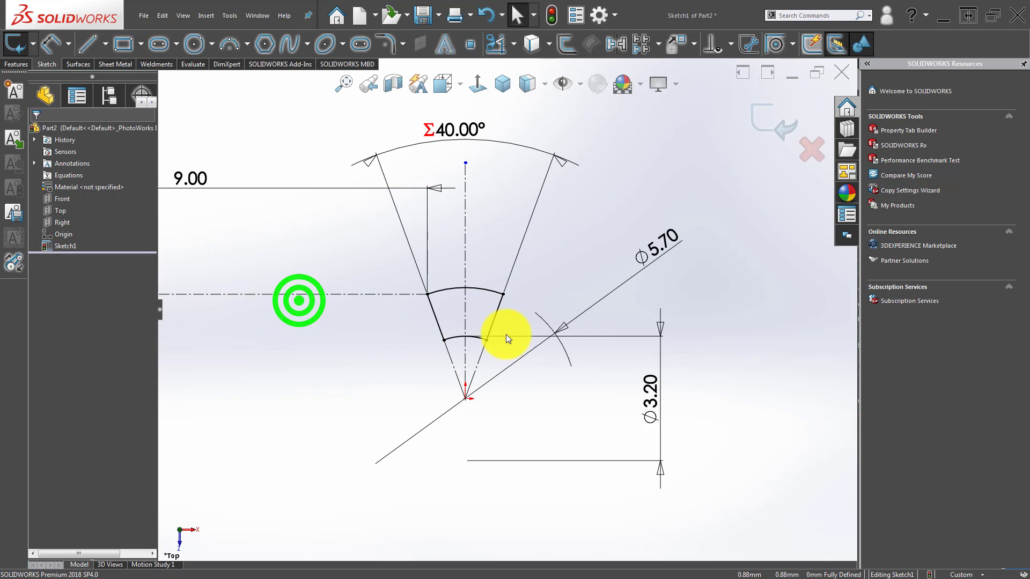
- Sketch a short line from the outer arc near its left end diagonally down into the sector
scroll(448, 332, down, 3)
scroll(448, 365, down, 2)
scroll(457, 388, up, 3)
scroll(494, 371, down, 2)
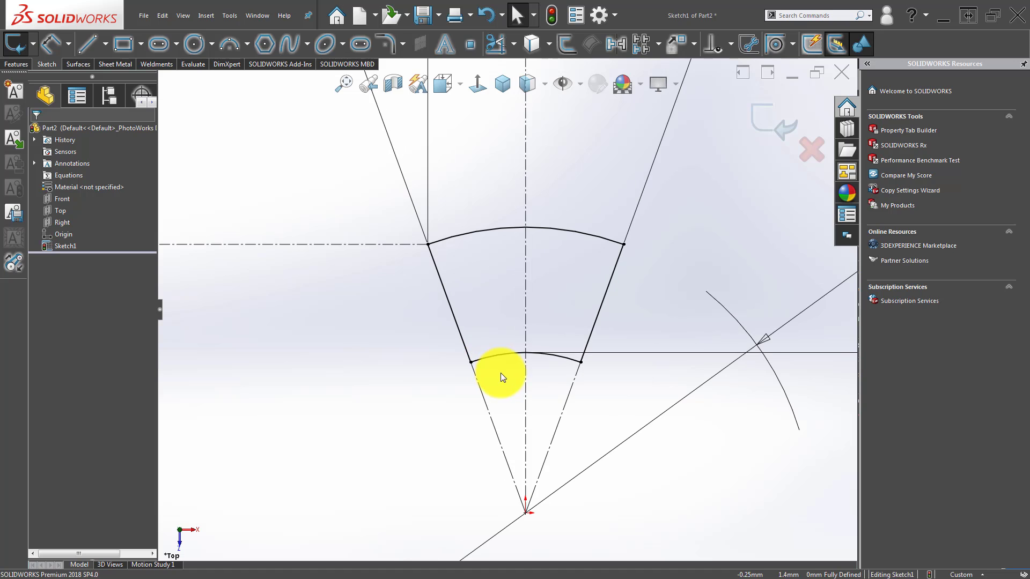
click(89, 44)
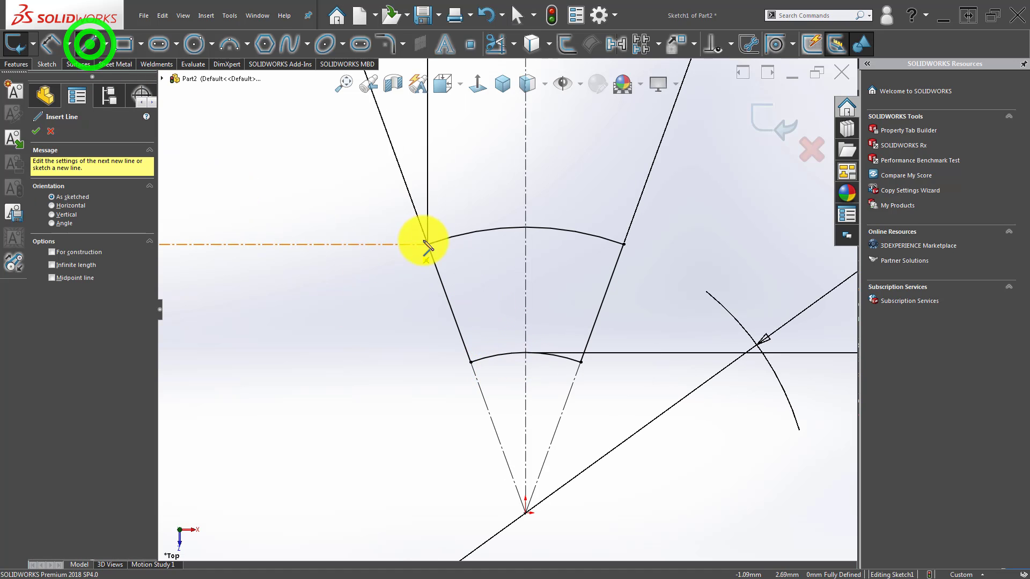
click(432, 243)
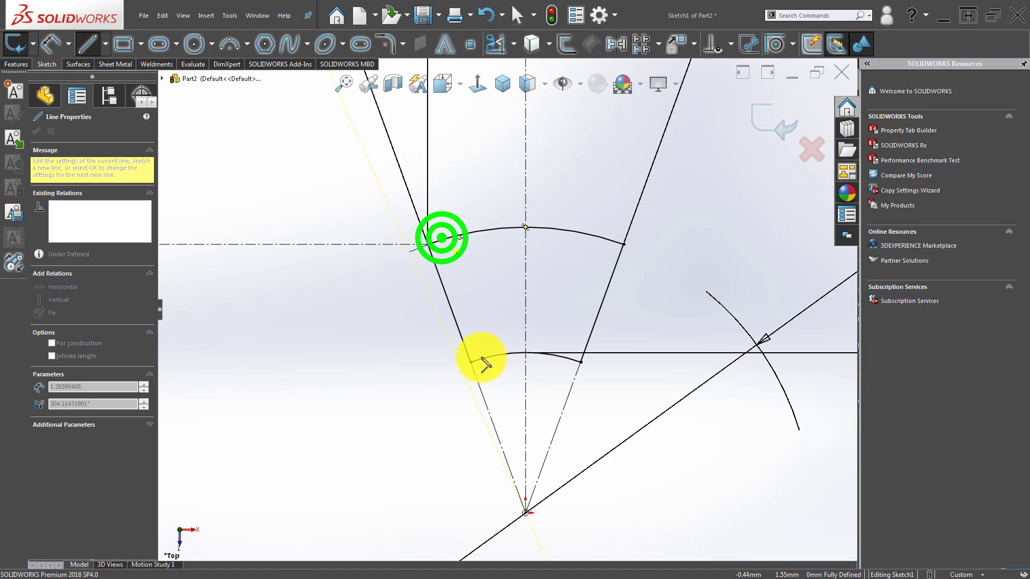
click(379, 280)
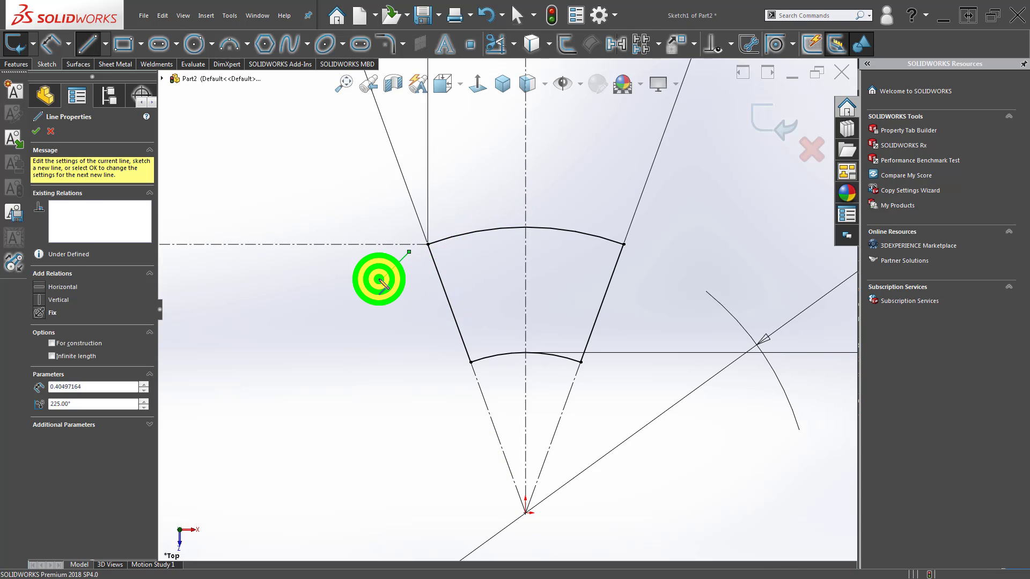
key(ctrl+z)
click(455, 235)
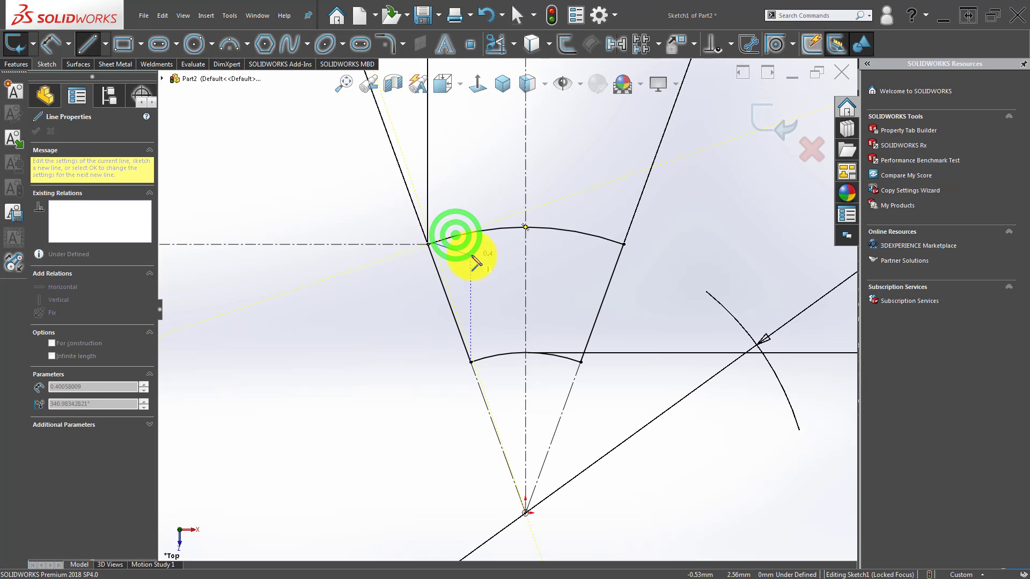
click(488, 277)
key(Escape)
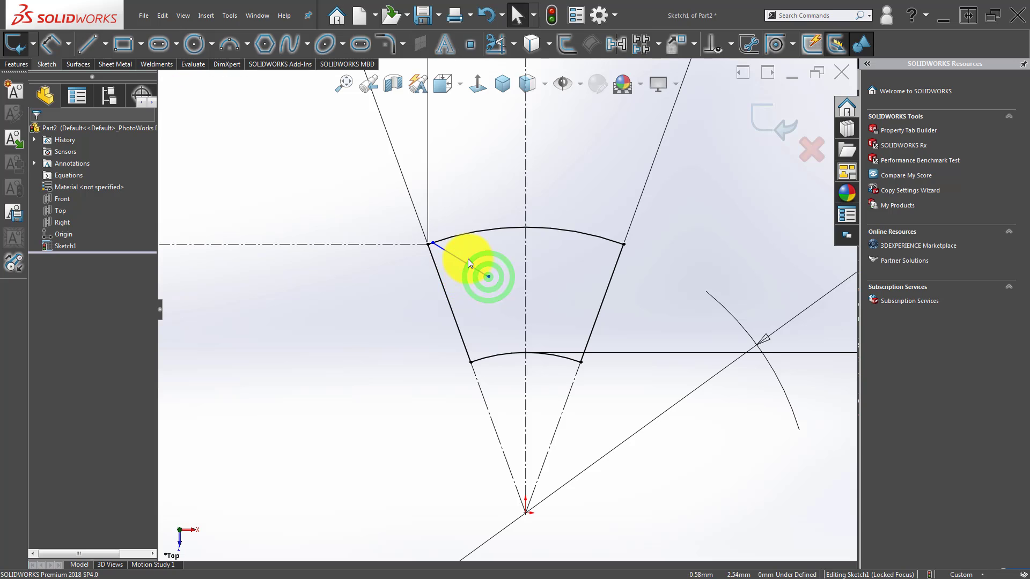
- Make the new line parallel to the sector's left side and lengthen it by moving its free end toward the inner arc
click(468, 259)
ctrl+click(449, 299)
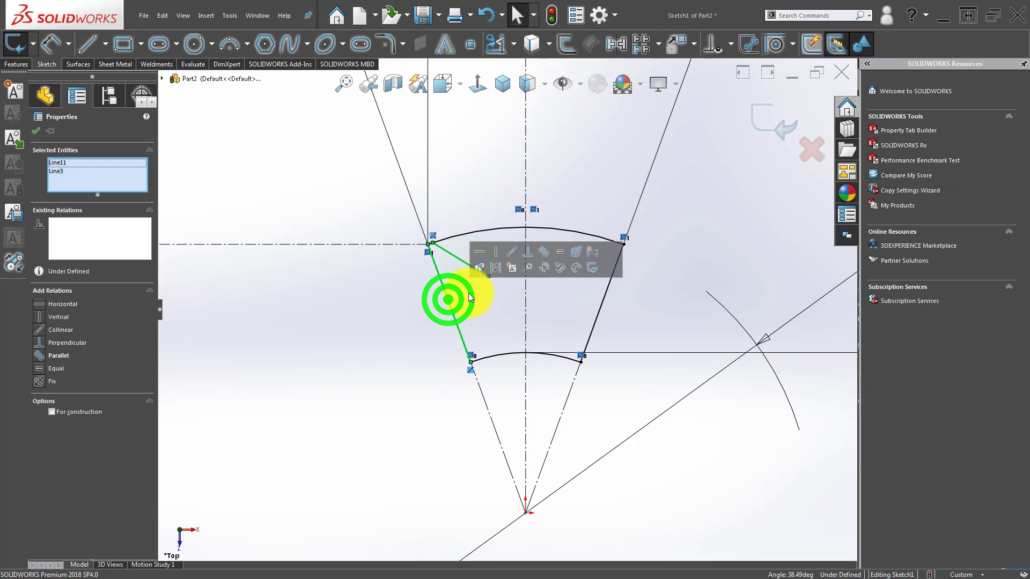
click(538, 253)
key(Escape)
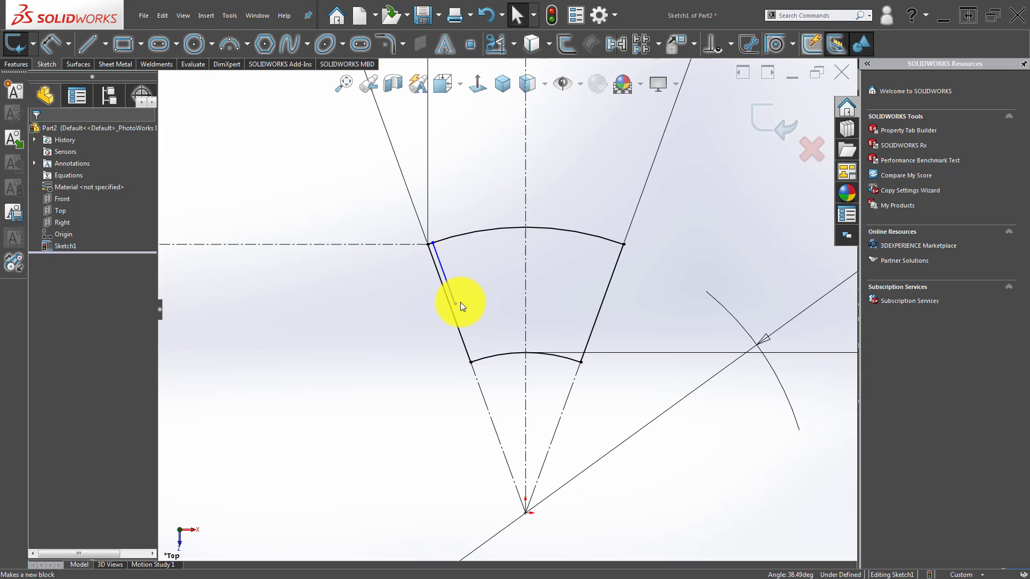
drag(454, 303, 474, 333)
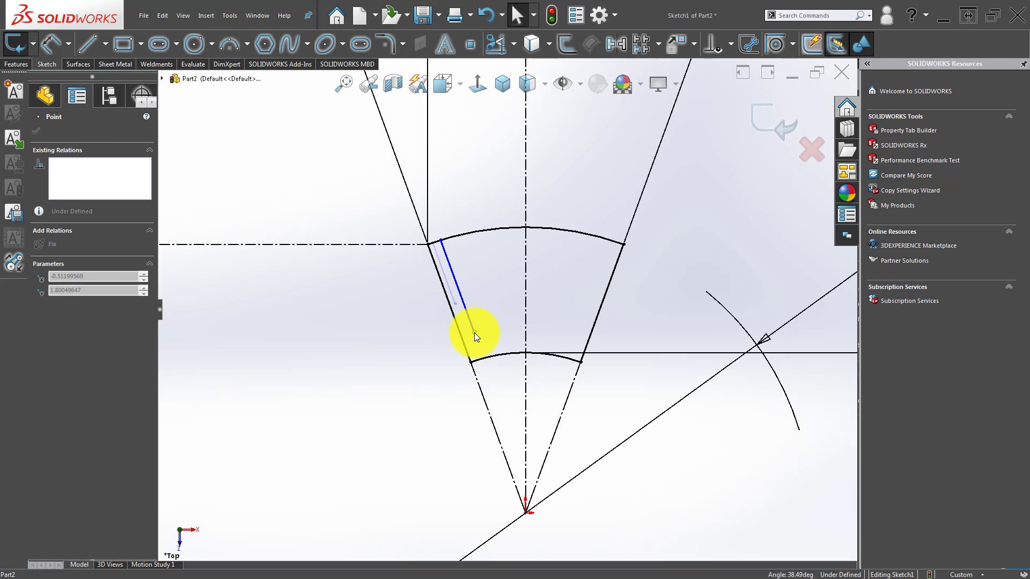
scroll(473, 332, down, 5)
key(Escape)
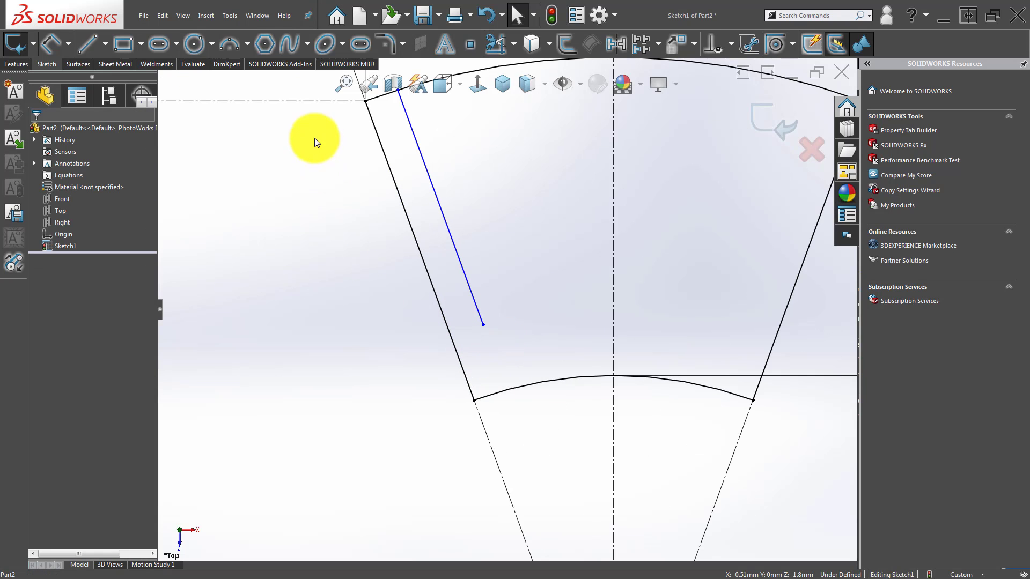
click(234, 43)
click(483, 324)
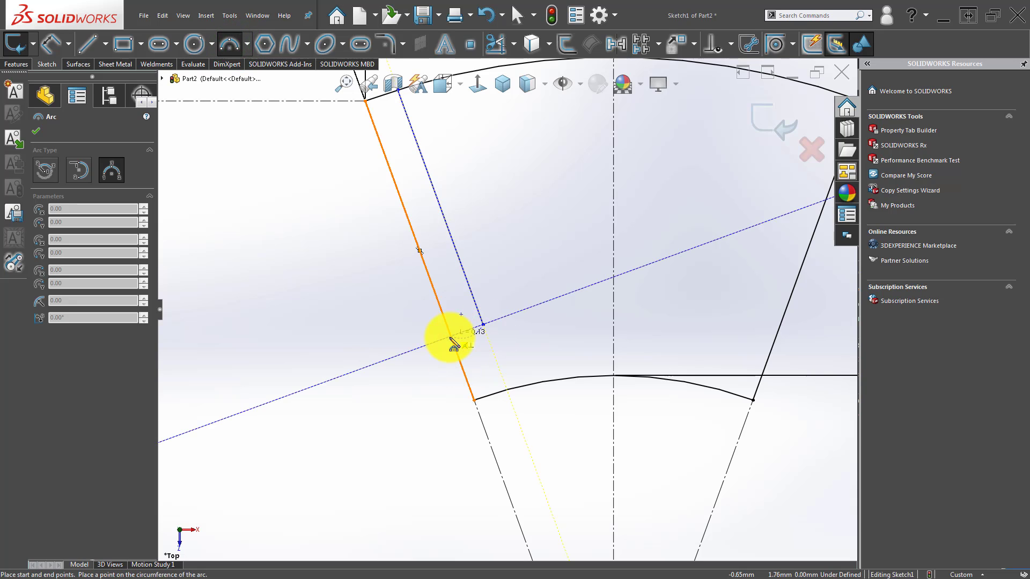
click(461, 363)
key(Escape)
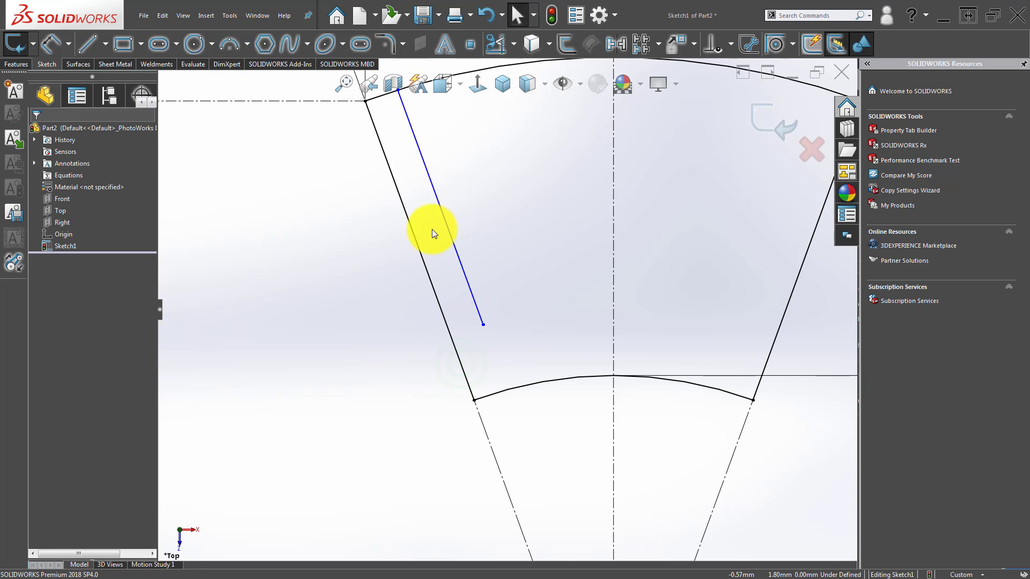
- Sketch a three-point arc of about 0.11 mm radius from the parallel line's lower end to the sector's left side
click(225, 43)
click(483, 325)
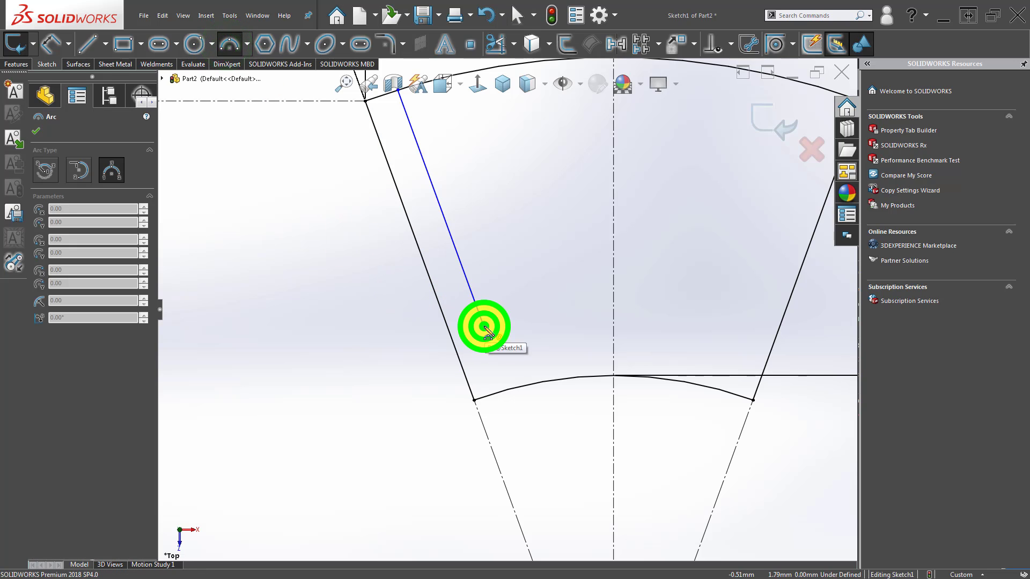
click(459, 368)
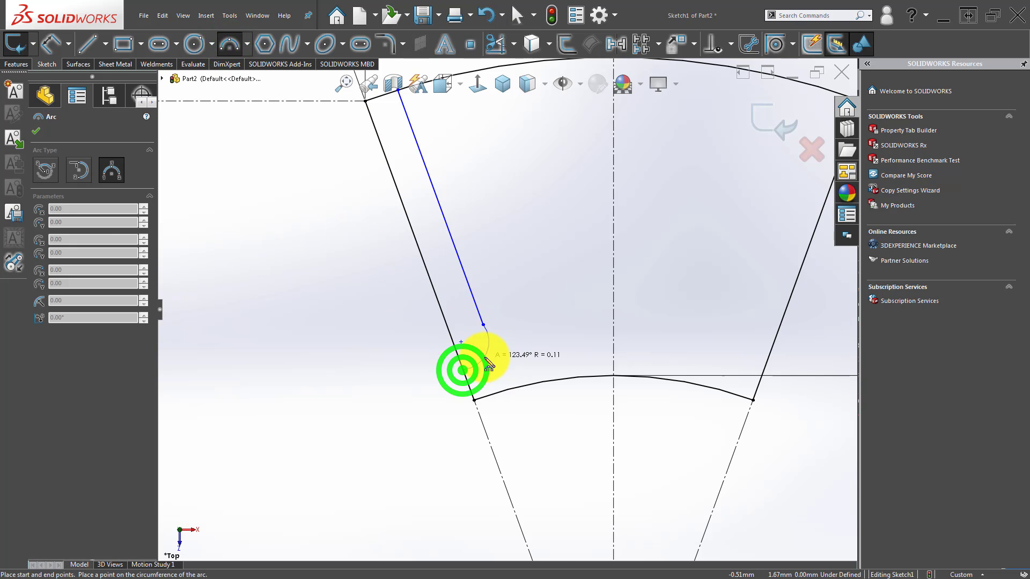
click(484, 357)
key(Escape)
- Make the small arc's center point coincident with the sector's left side
scroll(472, 355, down, 3)
click(462, 329)
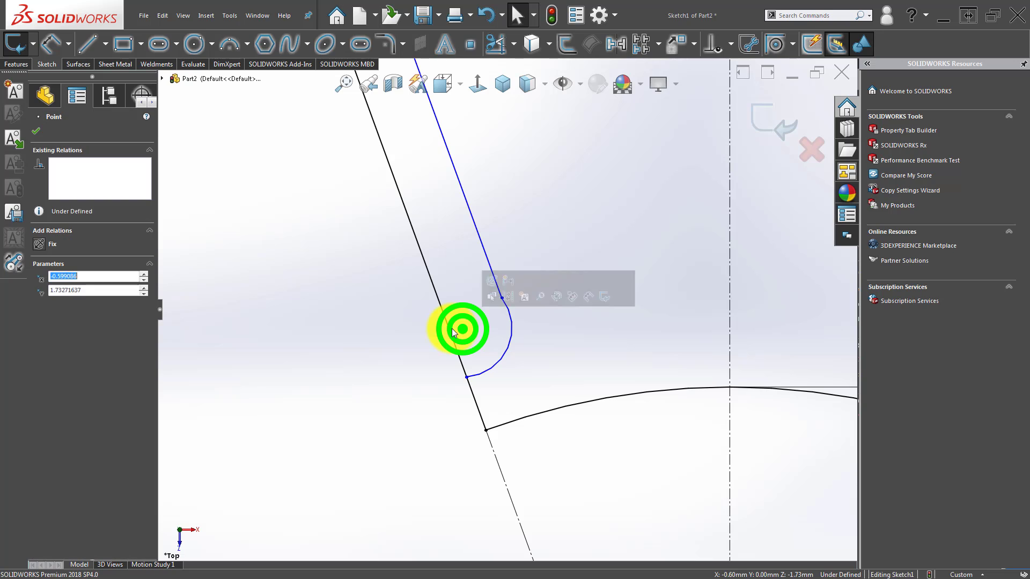
ctrl+click(448, 323)
click(497, 276)
click(336, 364)
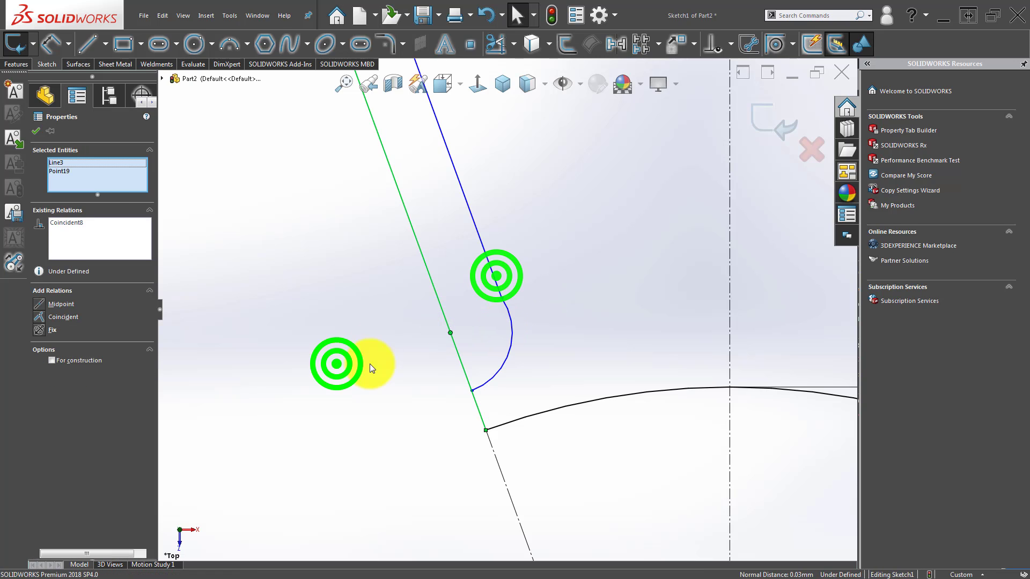
- Make the small arc tangent to the parallel line
click(504, 306)
ctrl+click(492, 276)
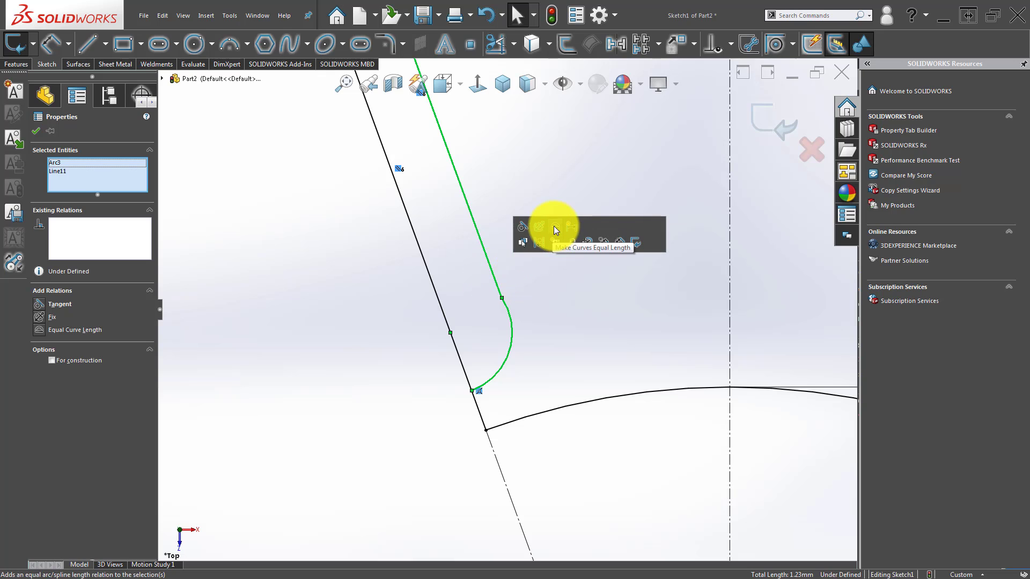
click(524, 226)
click(539, 315)
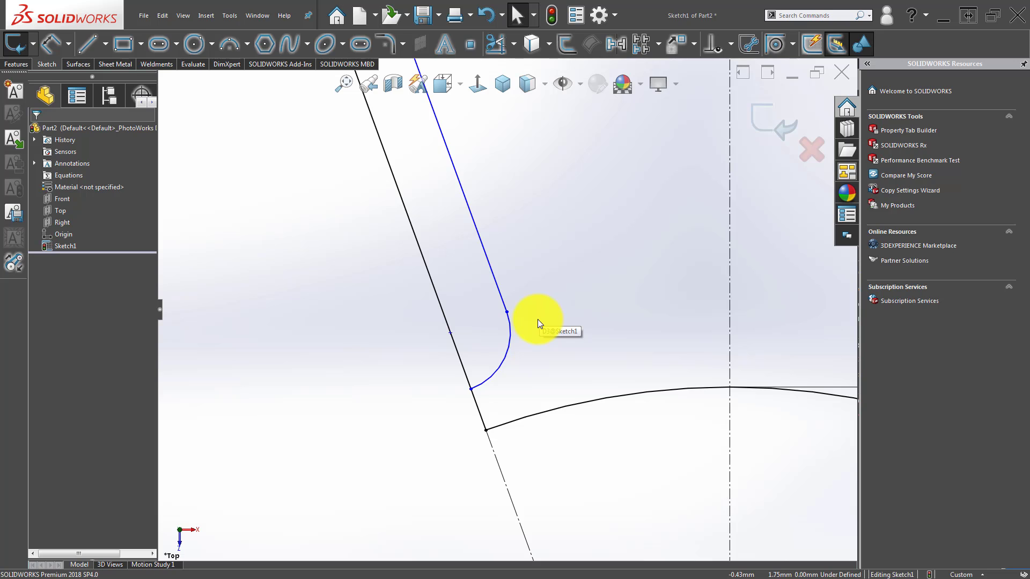
- Move the small arc's end up along the sector's left side, narrowing and shortening the notch
scroll(538, 320, up, 4)
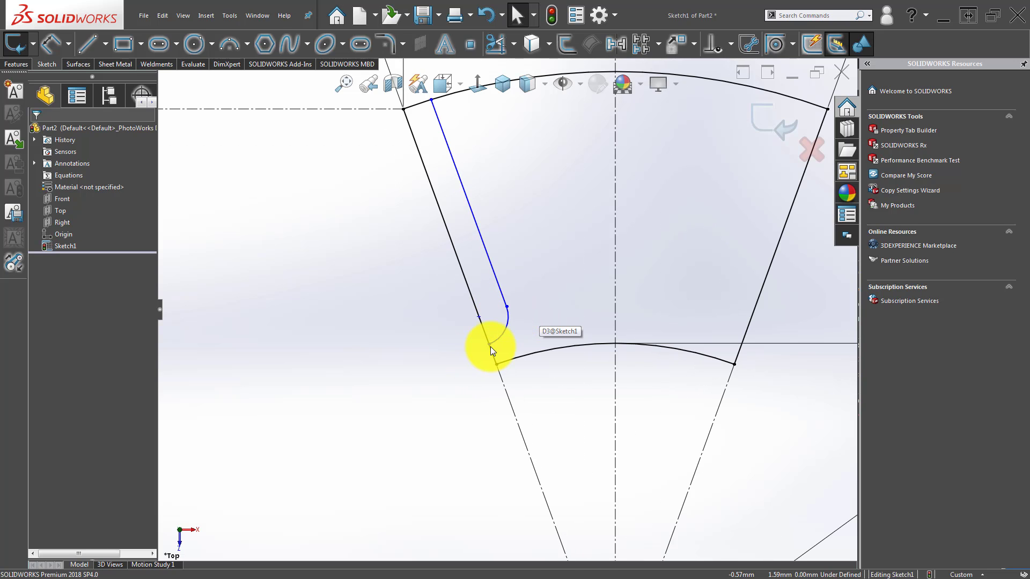
drag(490, 346, 462, 313)
click(455, 319)
click(414, 385)
scroll(429, 373, up, 3)
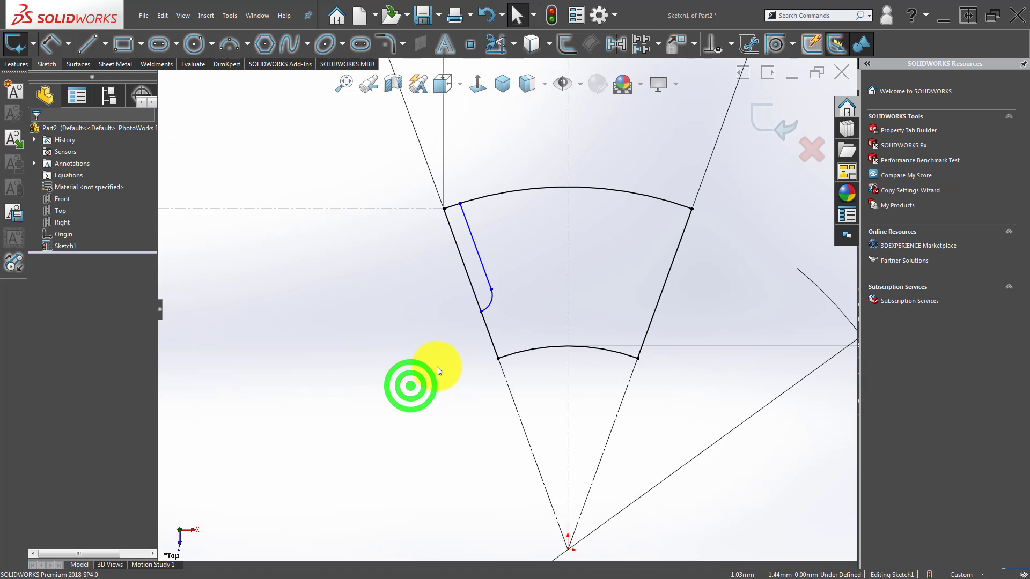
right_drag(439, 392, 483, 311)
scroll(484, 312, up, 6)
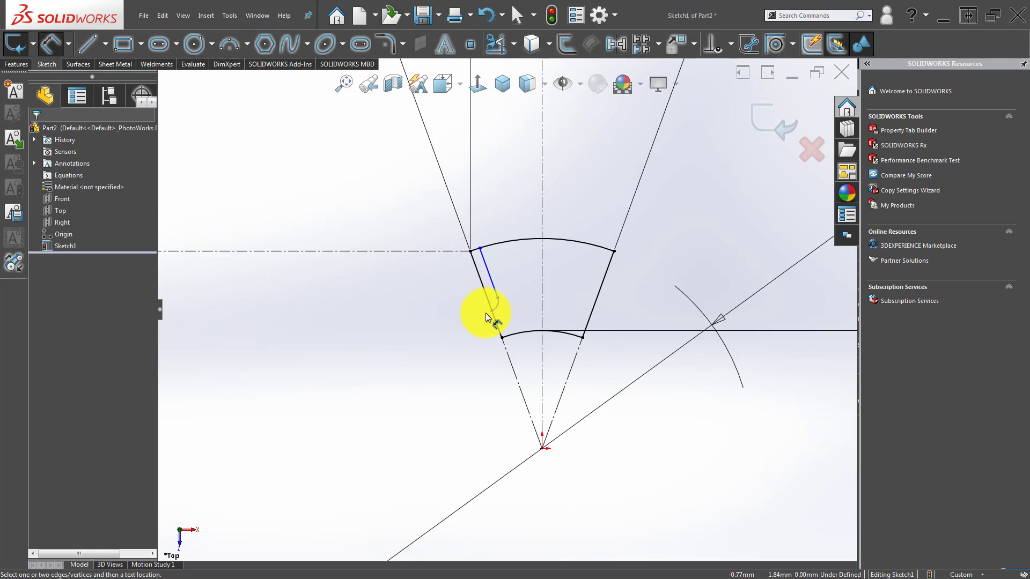
scroll(506, 308, down, 2)
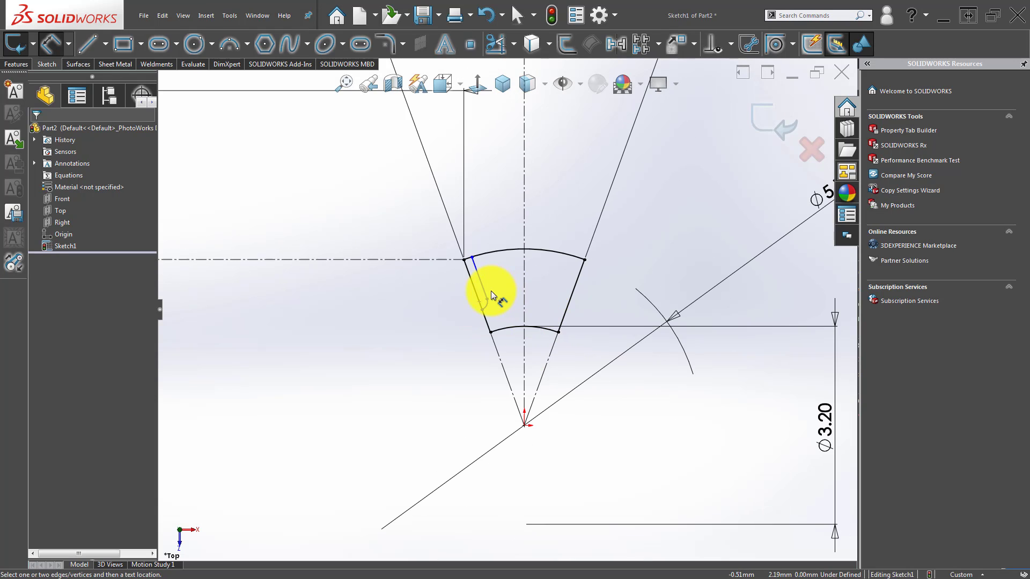
scroll(491, 291, up, 3)
scroll(528, 285, down, 6)
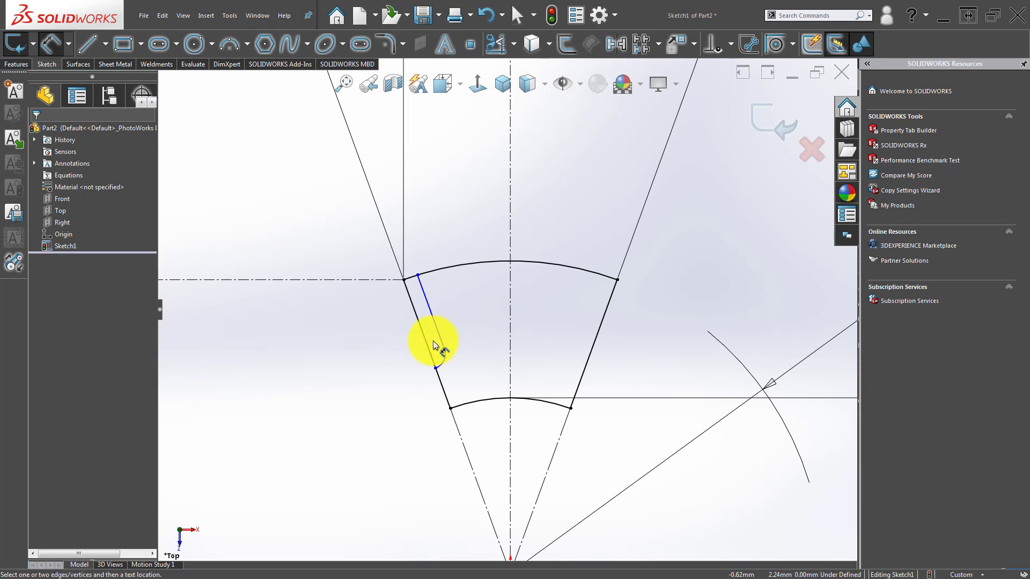
scroll(423, 351, up, 4)
scroll(456, 332, down, 6)
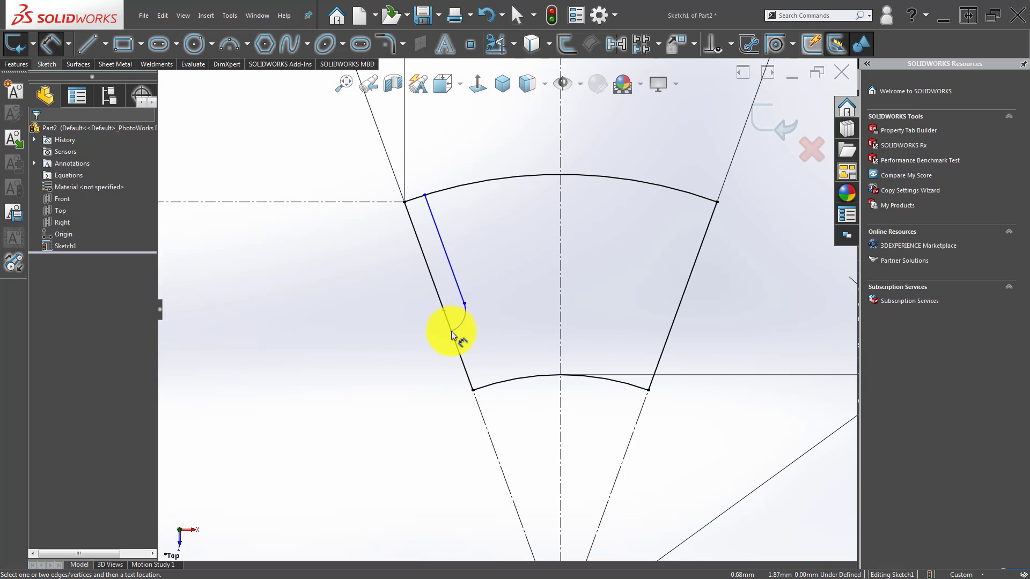
click(452, 332)
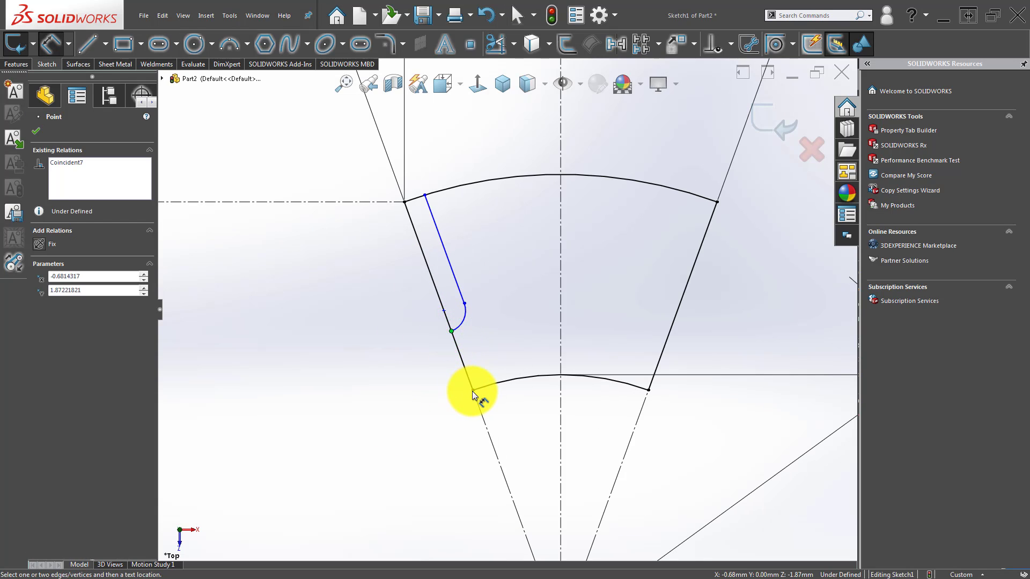
key(Escape)
- Trim away the outer arc's left end and the left side's upper part to open the notch
click(496, 48)
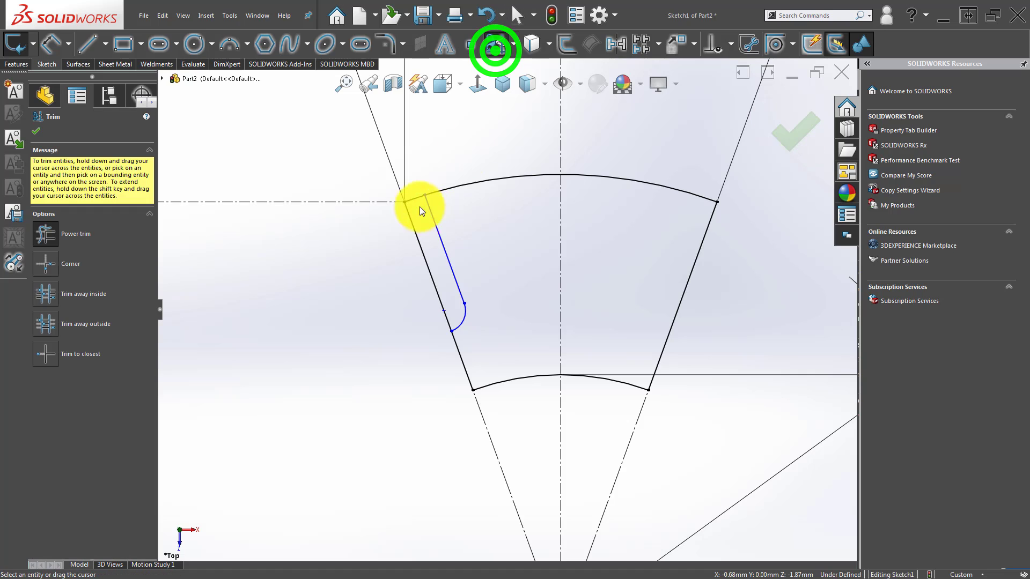
mouse_move(410, 183)
mouse_down()
mouse_move(402, 252)
mouse_move(371, 323)
mouse_up()
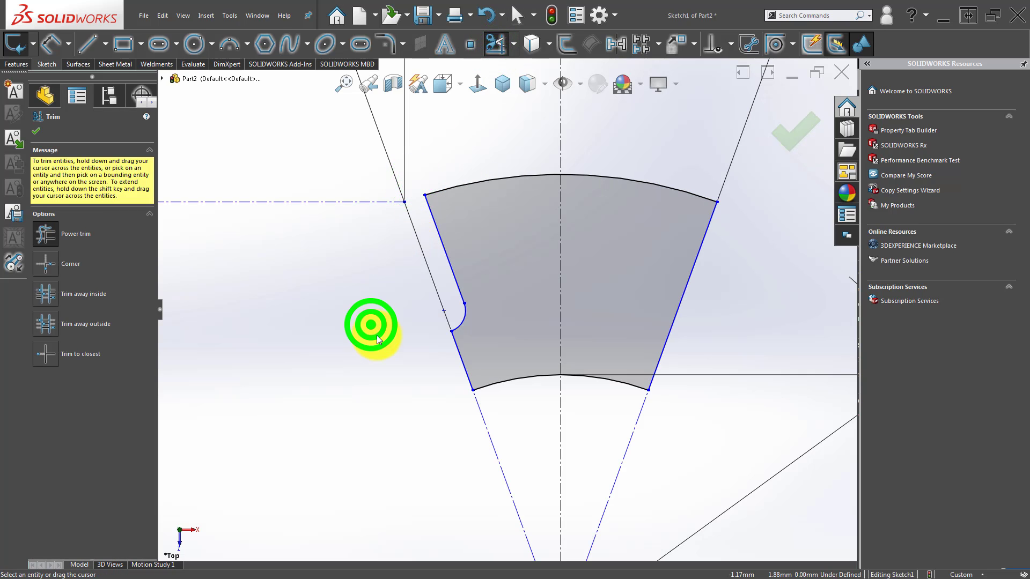
key(f)
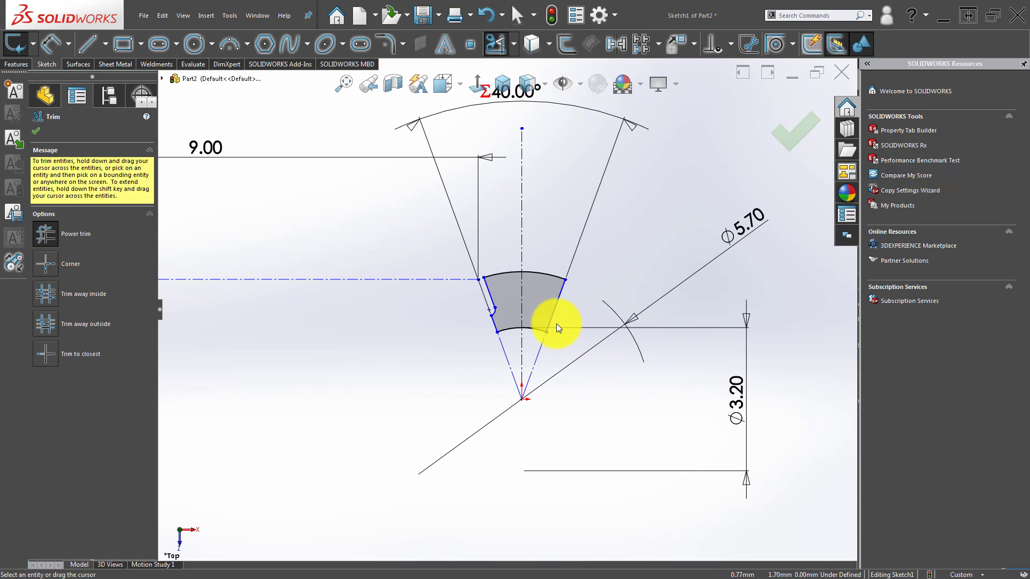
scroll(531, 328, up, 3)
key(Escape)
- Dimension the left side's segment below the notch, starting its equation with the 5.70 diameter minus the 3.20 diameter in parentheses
scroll(490, 358, down, 2)
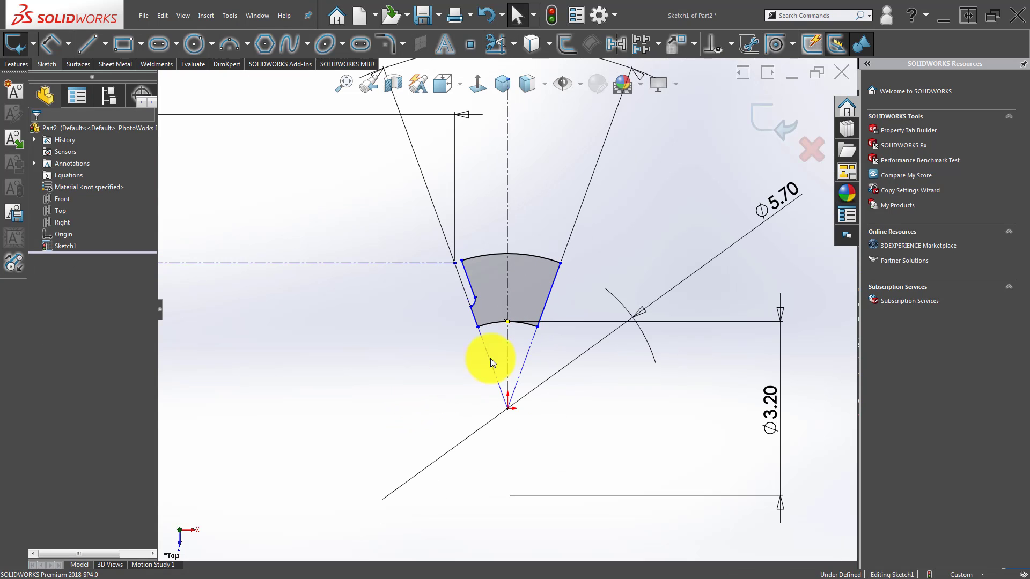
right_drag(391, 406, 432, 308)
scroll(467, 320, up, 2)
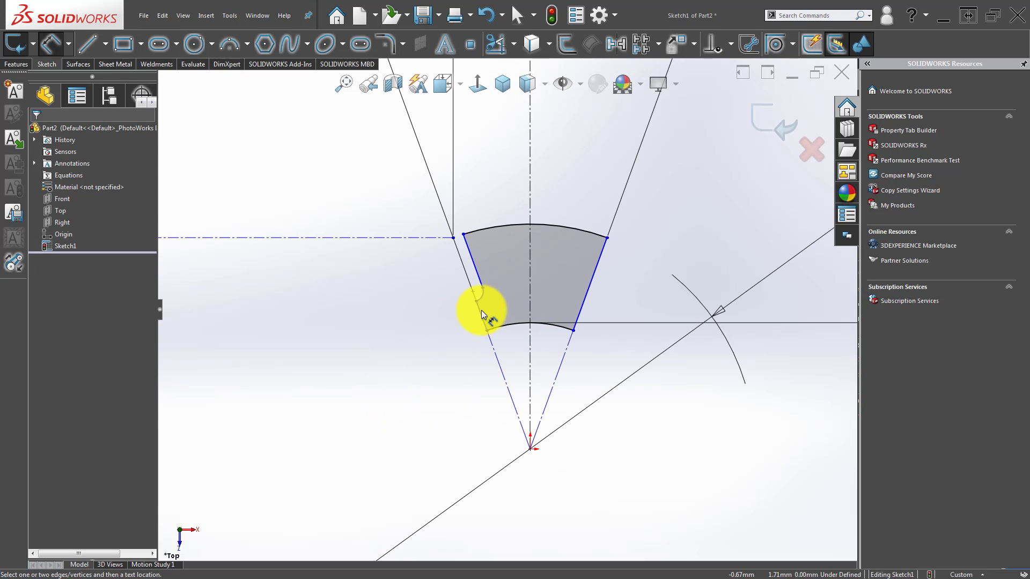
click(480, 313)
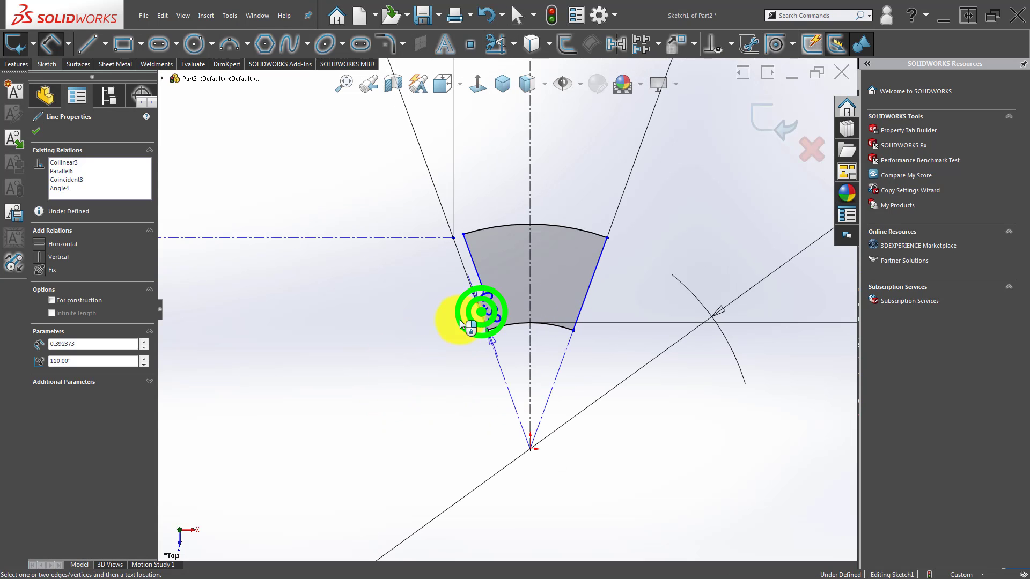
click(395, 371)
text(=)
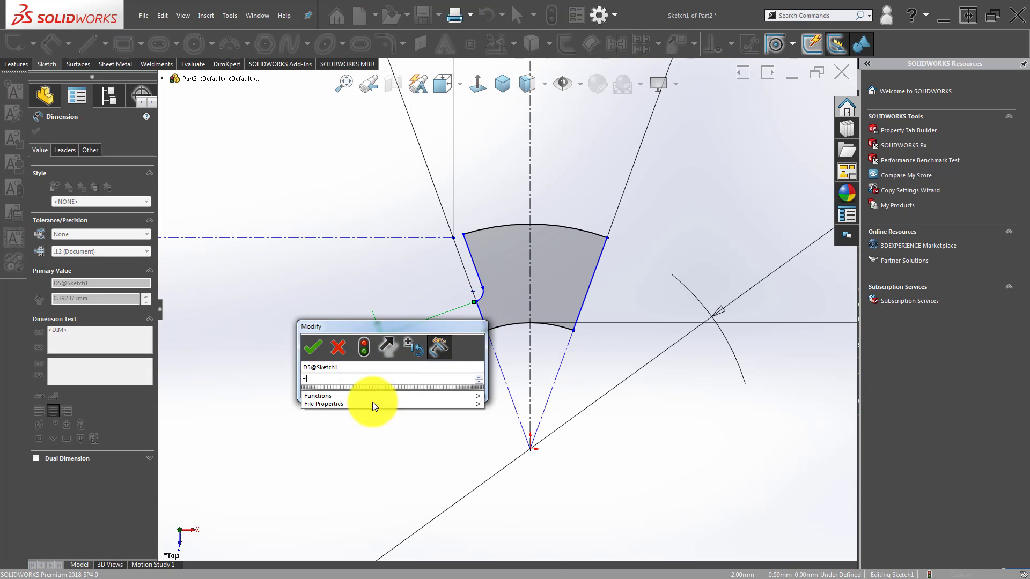
scroll(628, 282, down, 3)
click(681, 233)
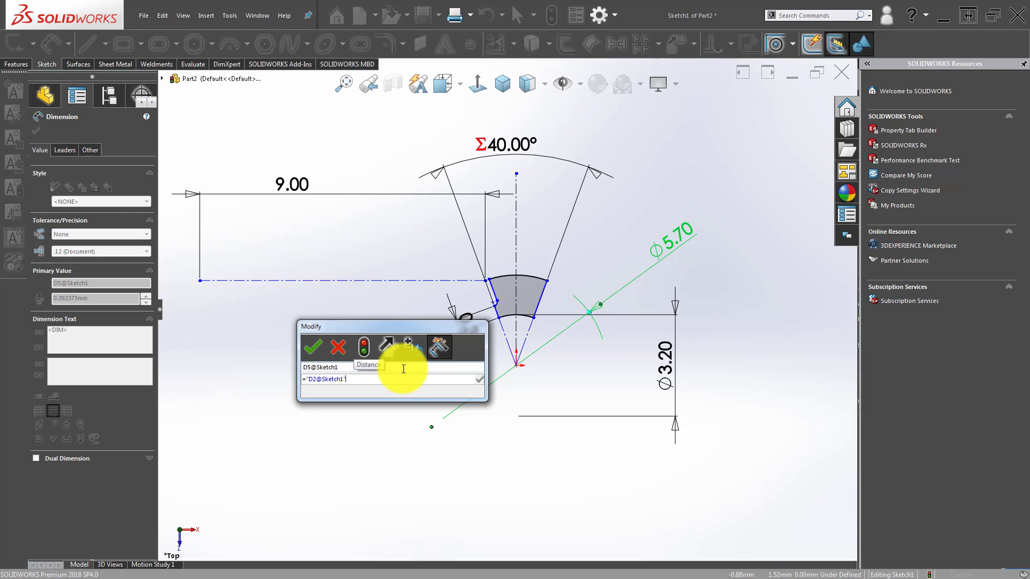
text(-)
click(668, 376)
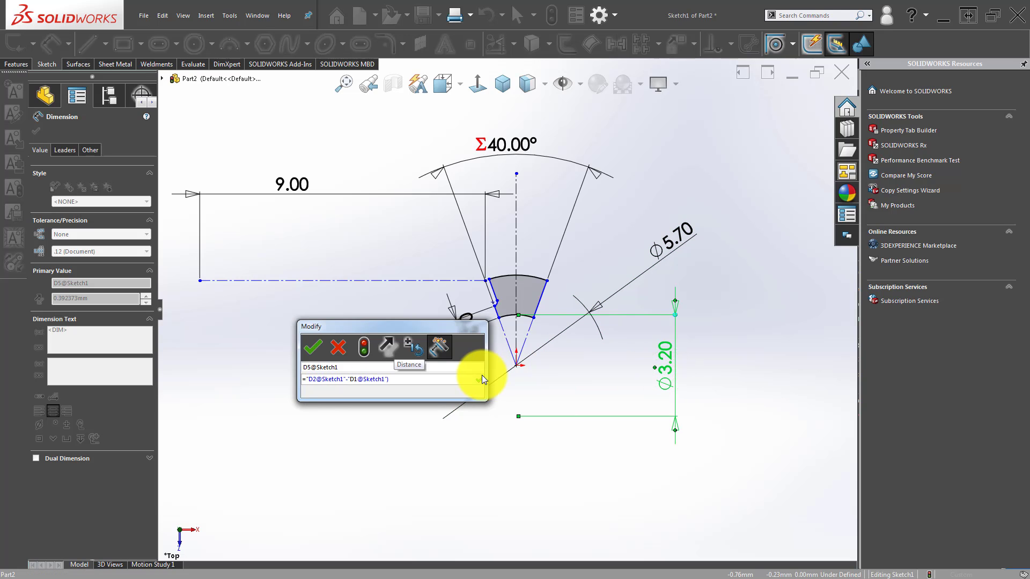
key(Home)
key(Right)
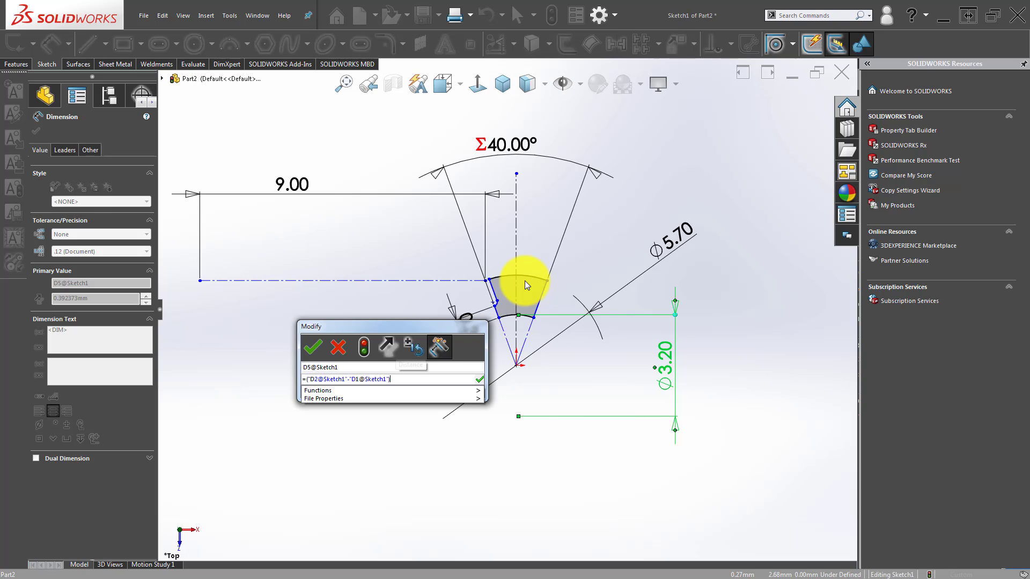
- Complete the lower segment's equation as ("D2@Sketch1"-"D1@Sketch1")/2/3 and apply it
text(/)
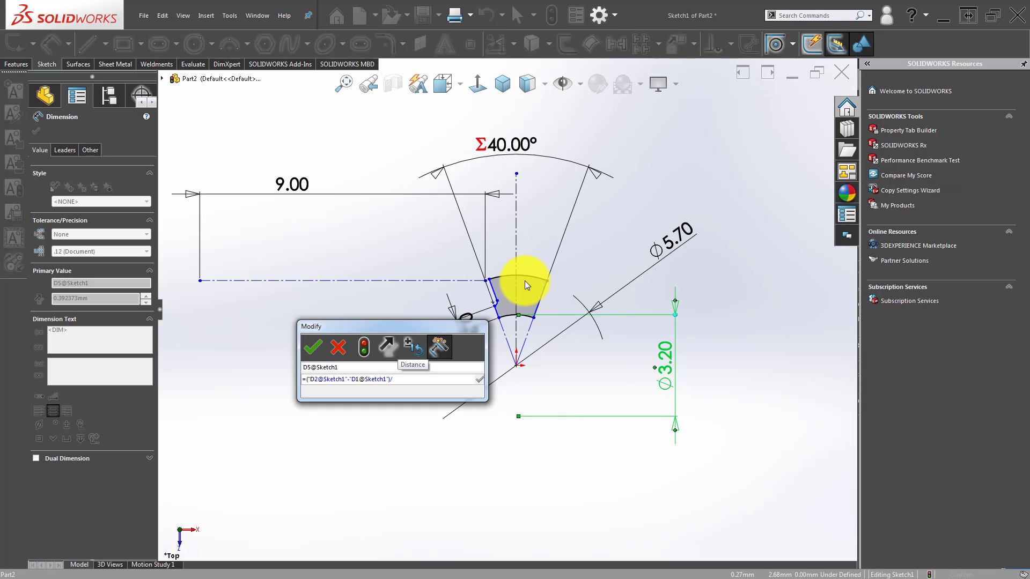
text(3)
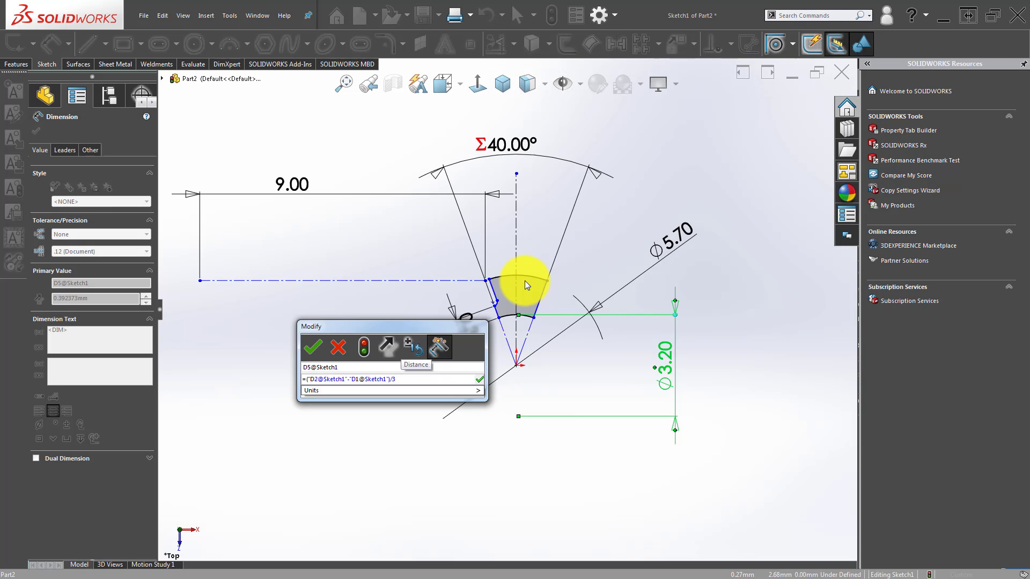
key(BackSpace)
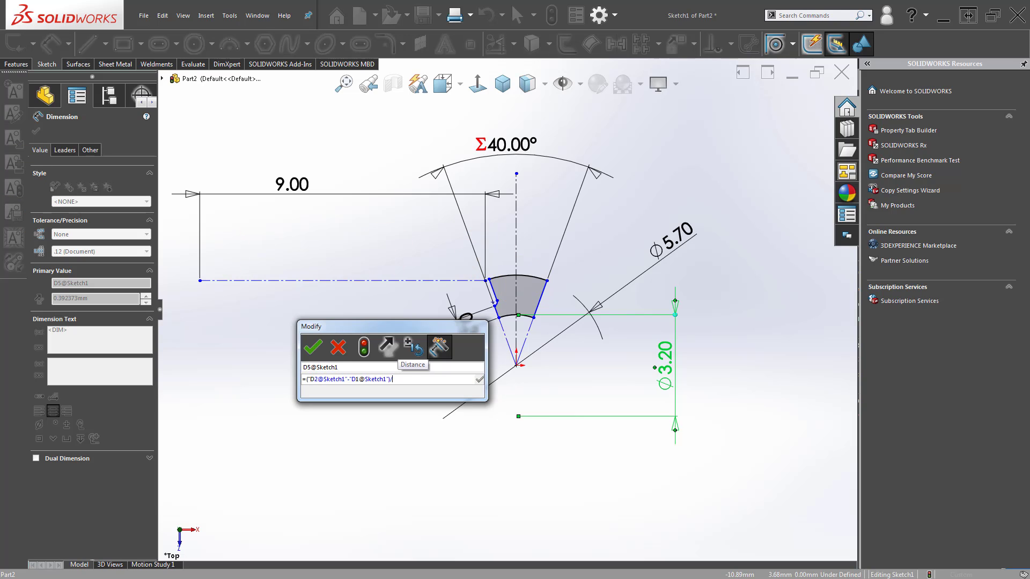
click(429, 383)
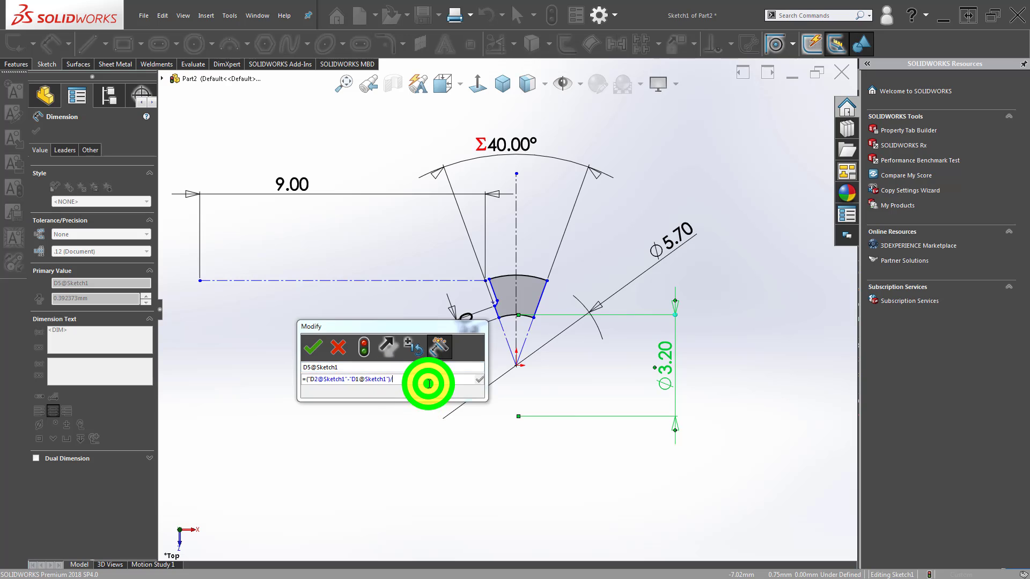
text(2/3)
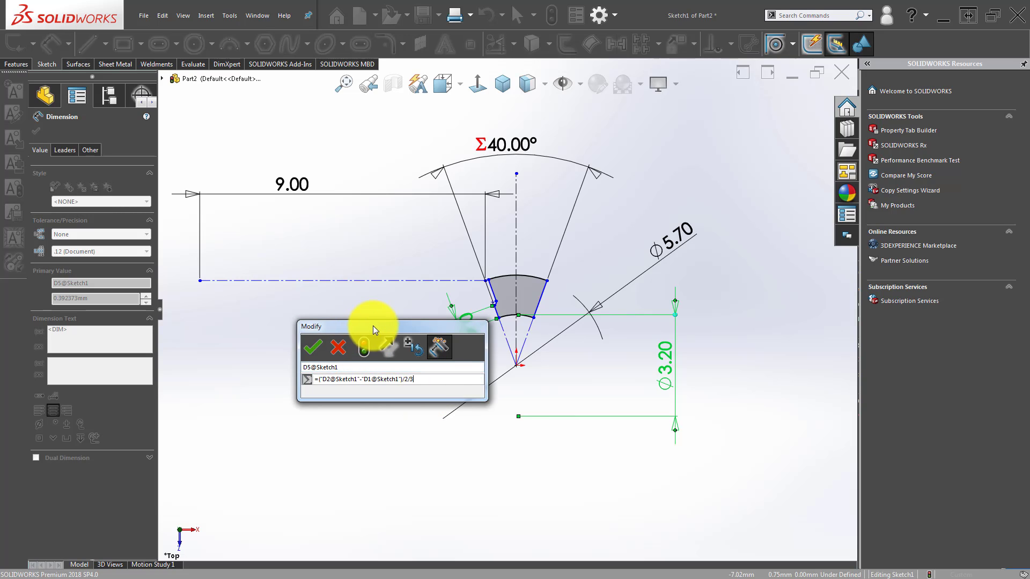
mouse_move(373, 325)
mouse_down()
mouse_move(285, 324)
mouse_move(291, 318)
mouse_up()
click(231, 338)
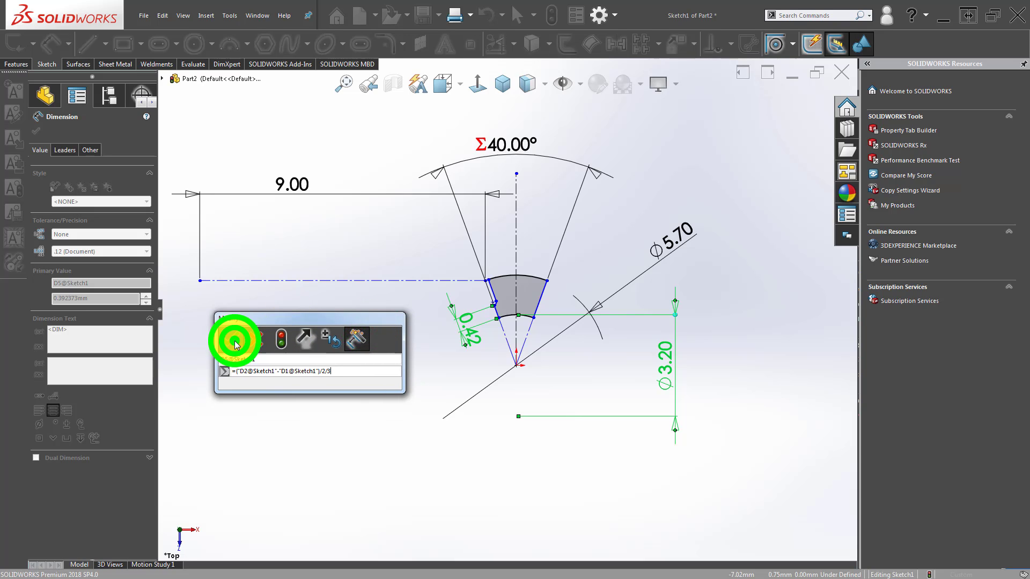
click(348, 332)
- Dimension the notch arc's radius with an equation equal to the lower segment's length divided by 4, "D5@Sketch1"/4
scroll(491, 307, down, 5)
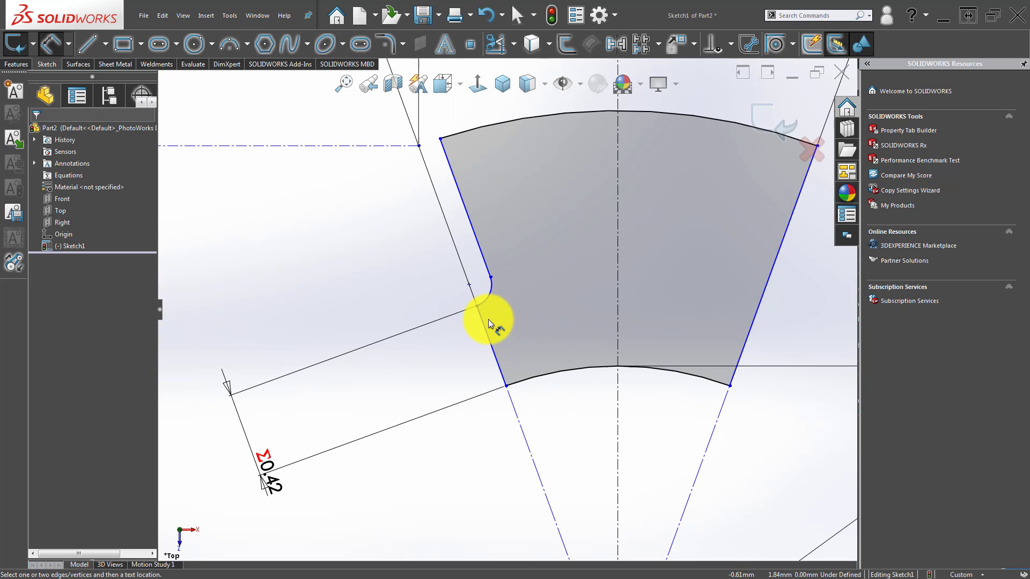
scroll(488, 319, up, 1)
scroll(490, 309, down, 1)
click(493, 301)
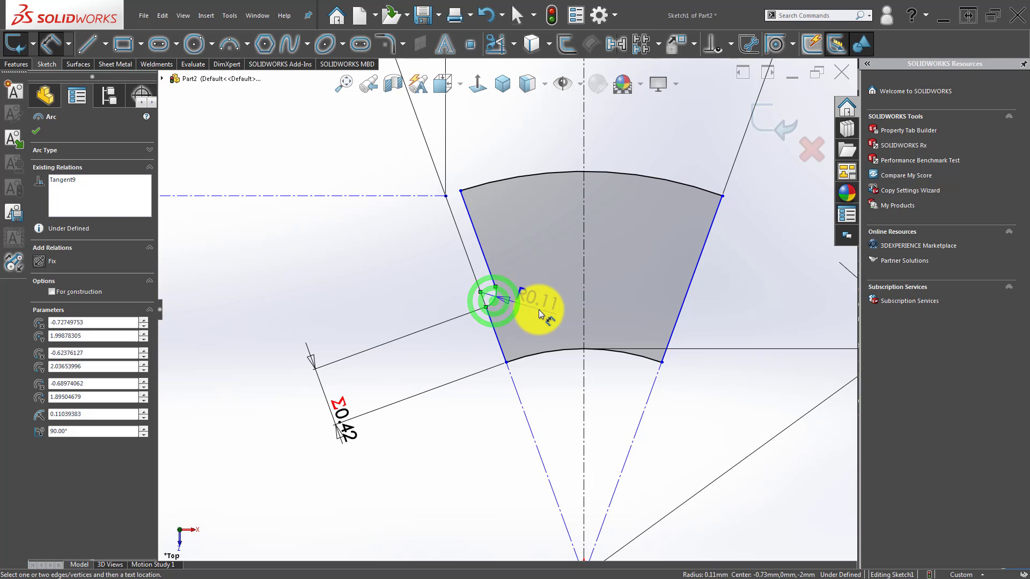
click(538, 309)
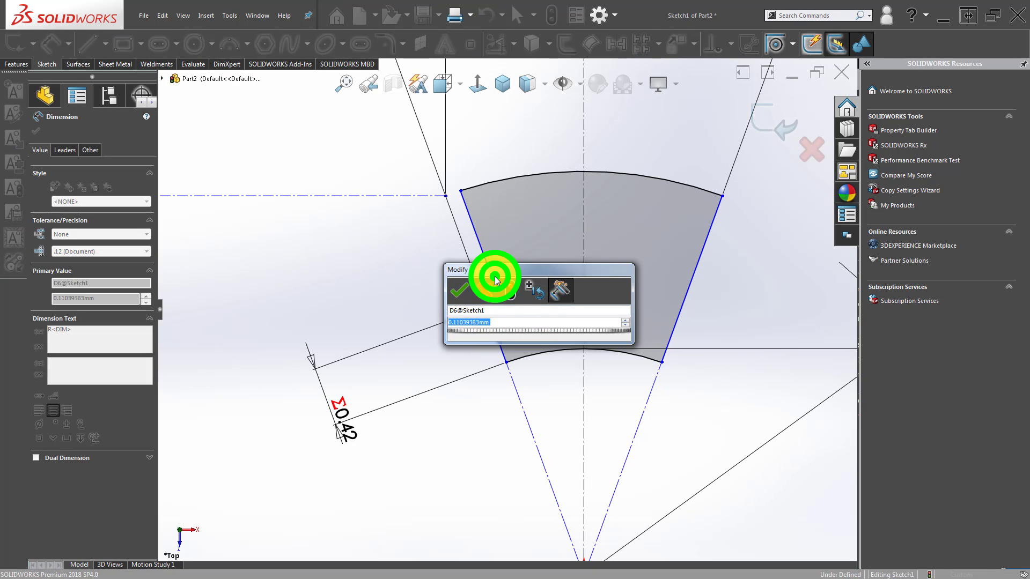
drag(495, 275, 332, 209)
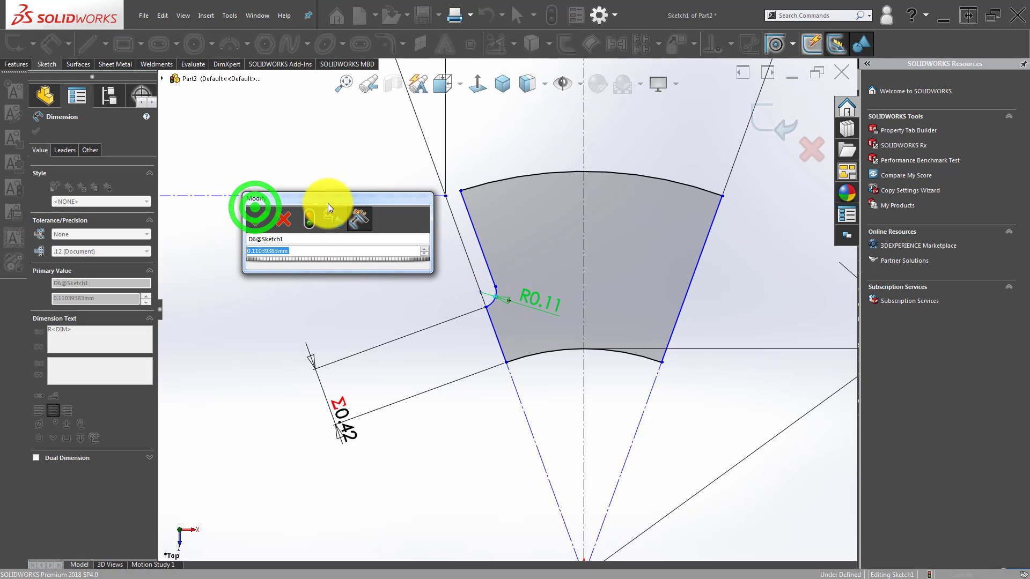
text(=)
click(346, 413)
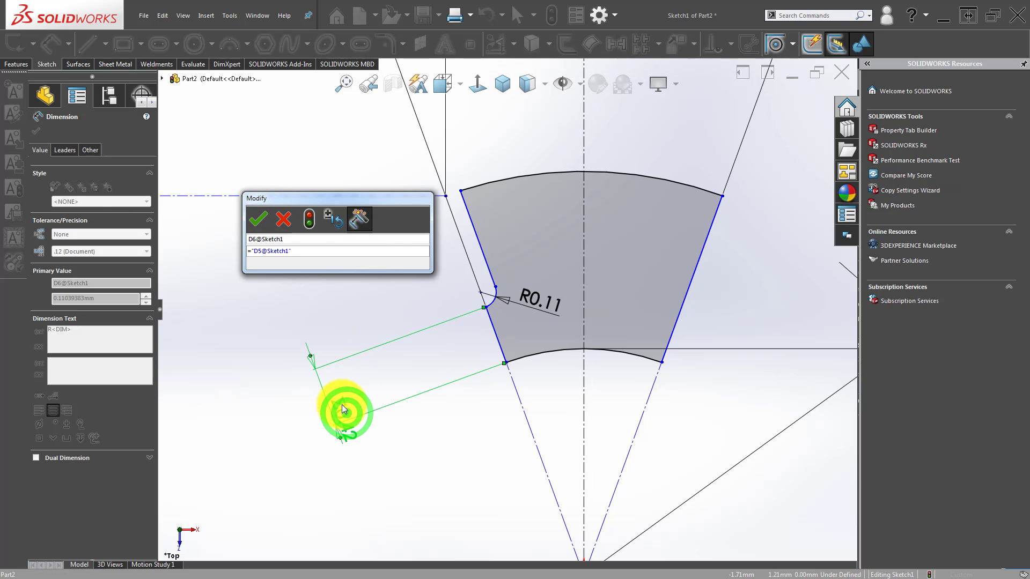
text(/4)
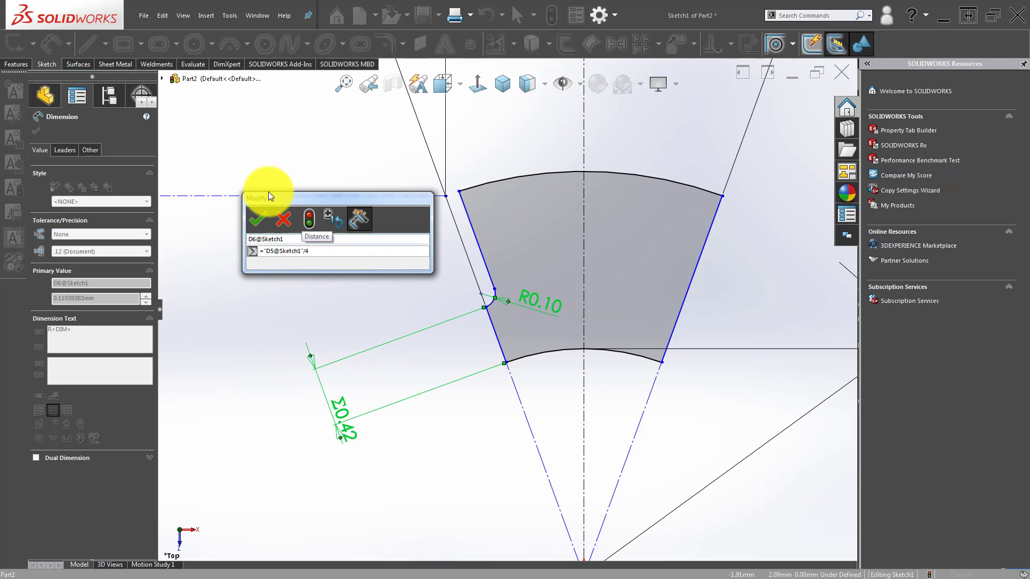
click(265, 220)
scroll(467, 339, up, 3)
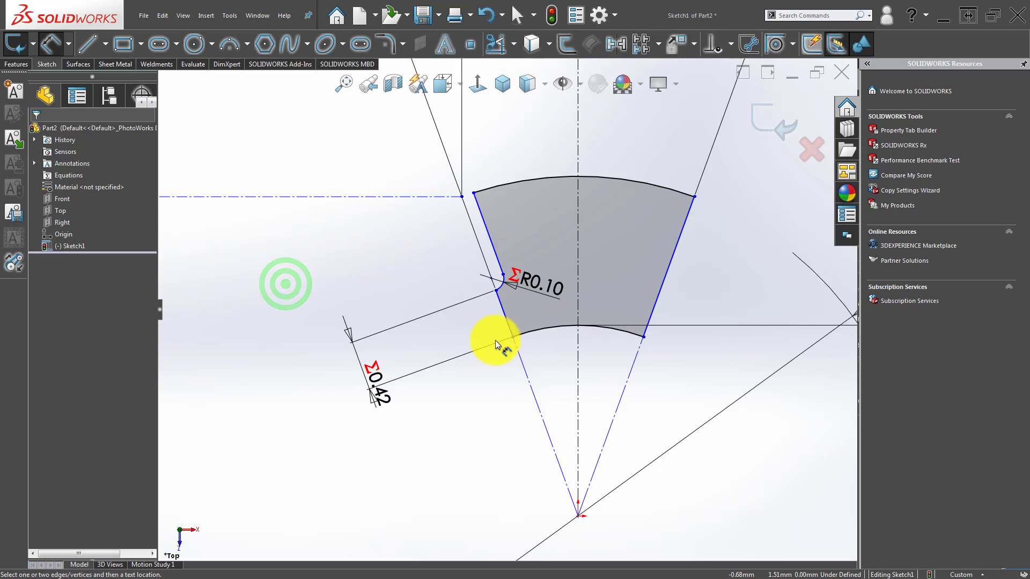
- Make the sector's right side collinear with the construction line running from its lower end to the origin
scroll(536, 354, up, 3)
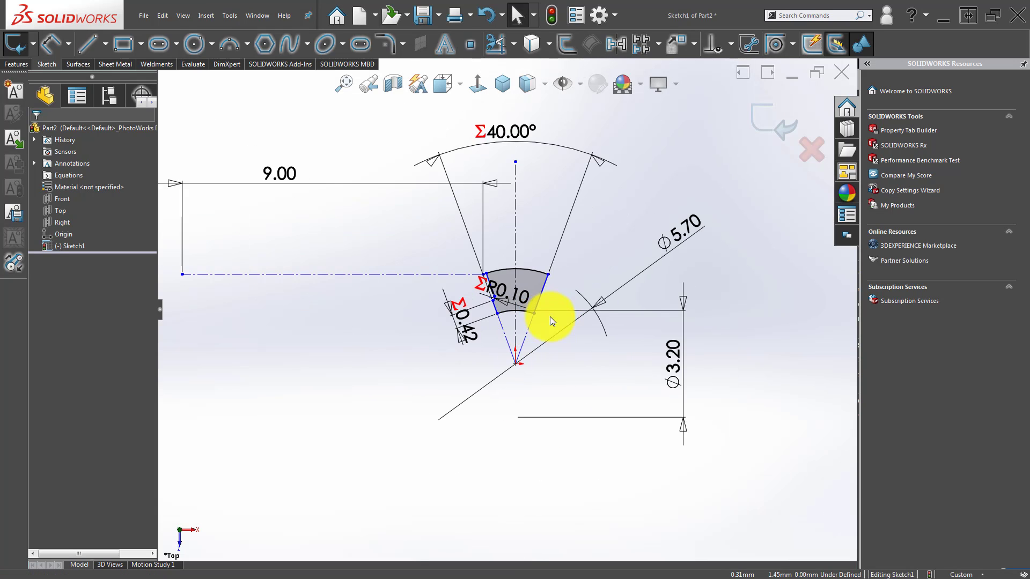
scroll(548, 300, down, 2)
mouse_move(544, 269)
mouse_down()
mouse_move(564, 290)
mouse_move(533, 278)
mouse_move(519, 292)
mouse_up()
scroll(490, 319, down, 2)
key(Escape)
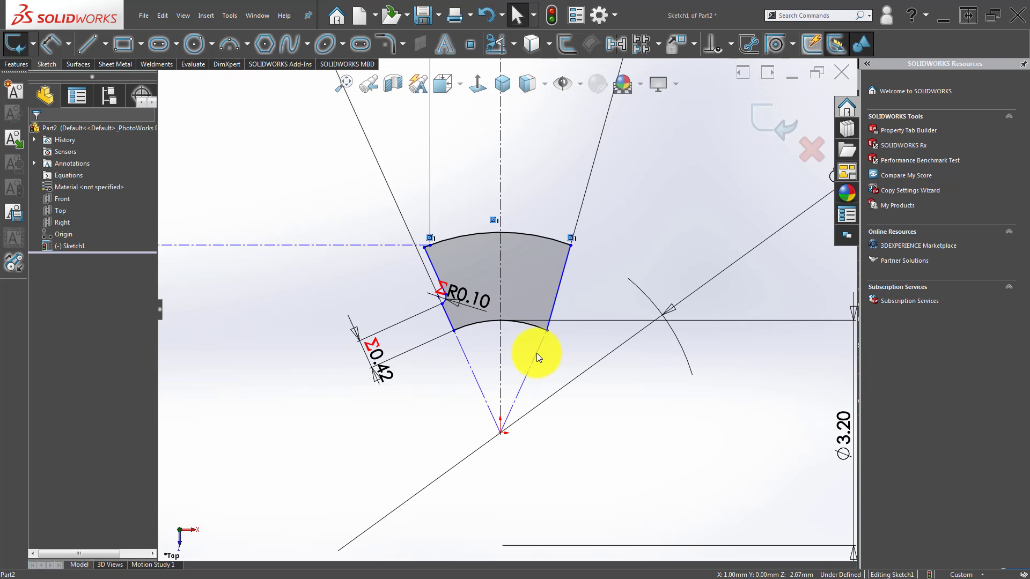
click(537, 353)
ctrl+click(554, 307)
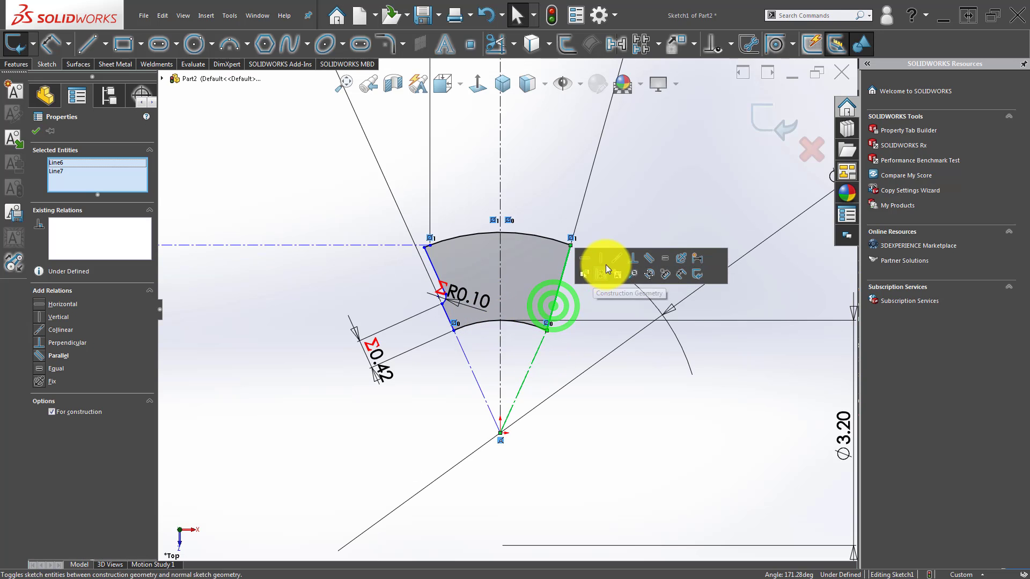
click(618, 258)
click(630, 436)
scroll(511, 369, up, 1)
scroll(515, 375, up, 2)
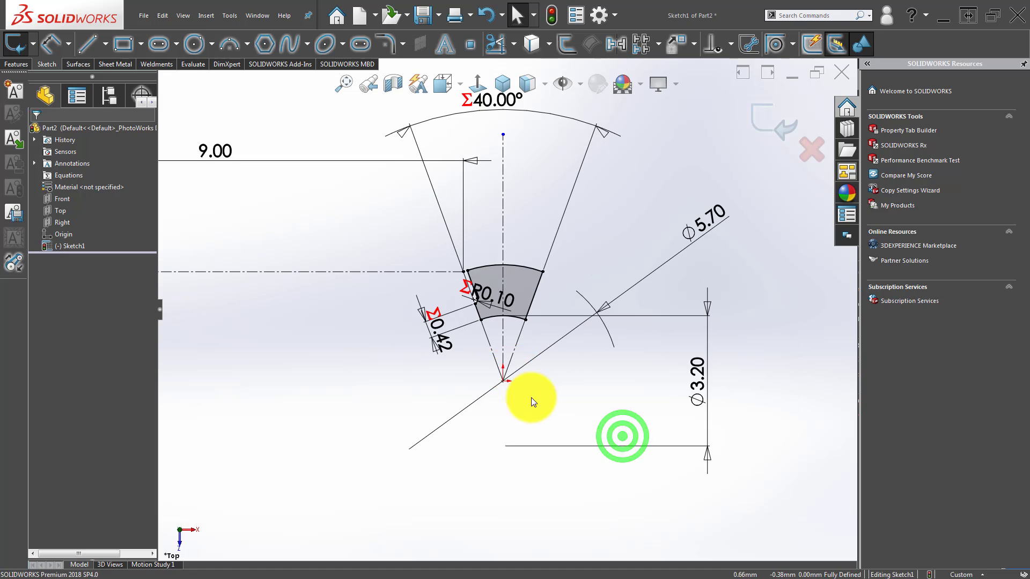
- Mirror the notch arc and the two left side lines about the vertical centerline
scroll(531, 280, down, 2)
scroll(450, 328, down, 3)
scroll(456, 387, down, 3)
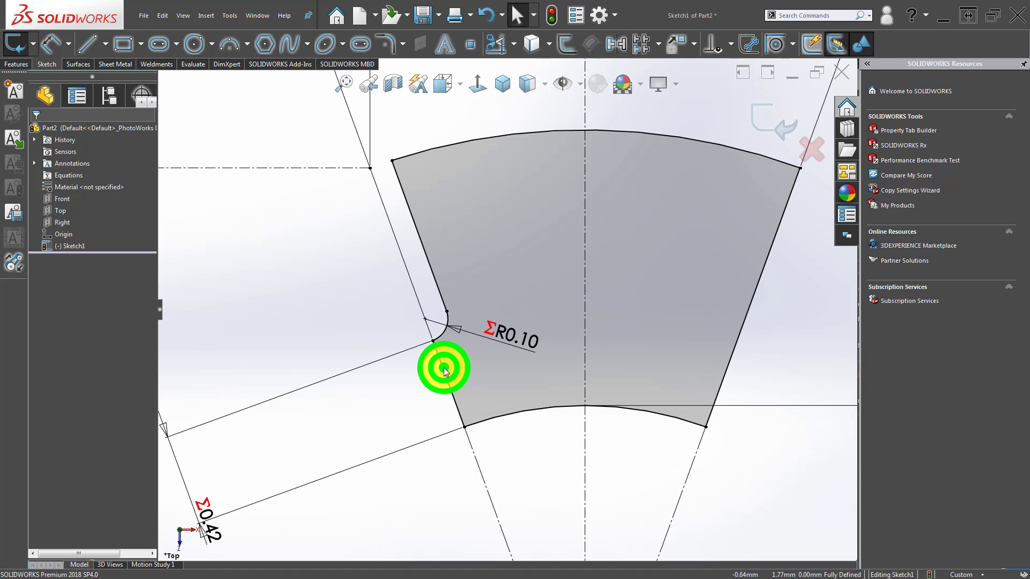
click(443, 368)
ctrl+click(444, 330)
ctrl+click(435, 288)
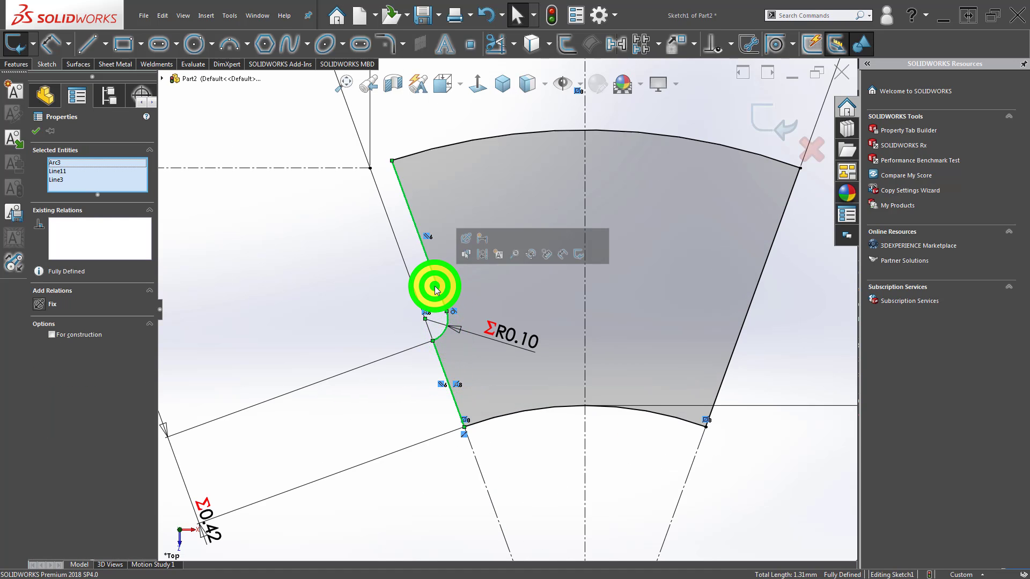
ctrl+click(585, 295)
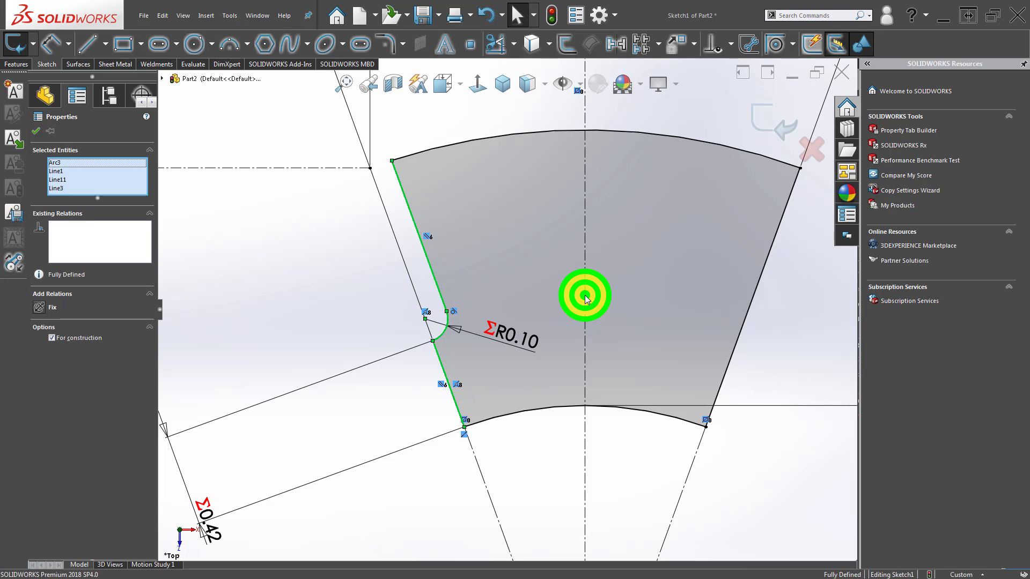
click(620, 42)
scroll(632, 262, up, 2)
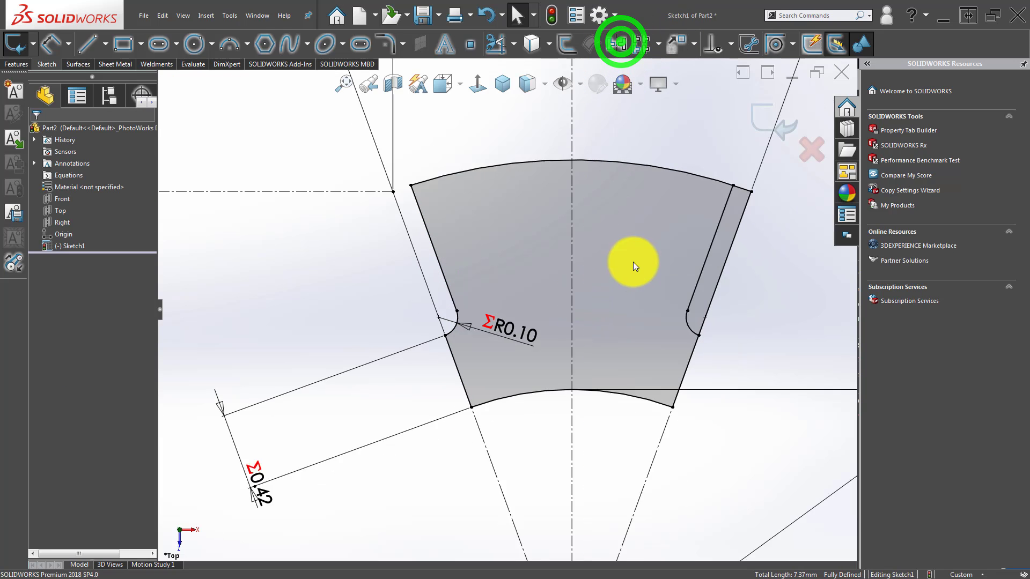
- Trim away the outer arc's right end and the right side's upper part to open the mirrored notch
scroll(774, 234, down, 2)
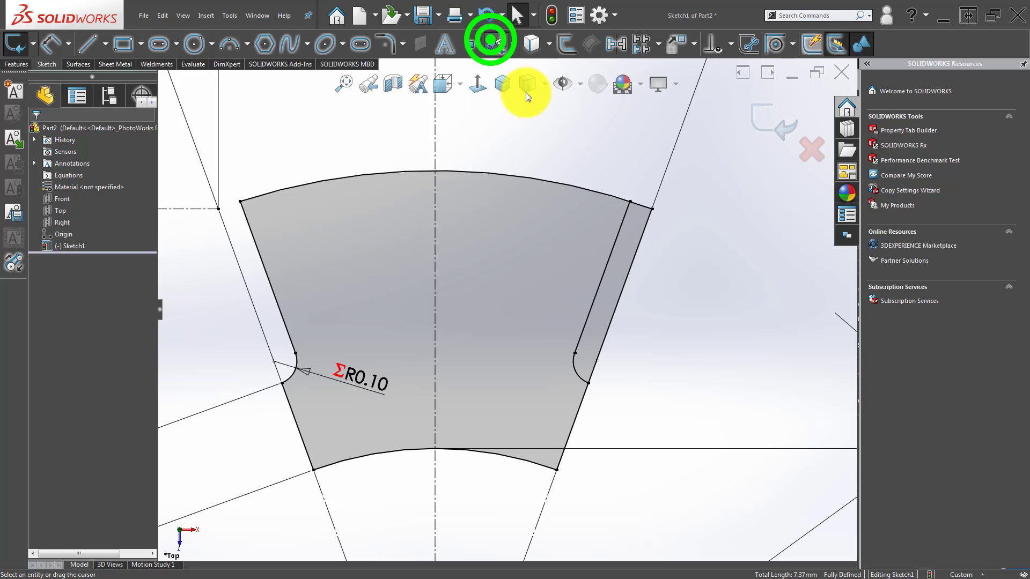
drag(638, 293, 640, 183)
scroll(584, 294, up, 4)
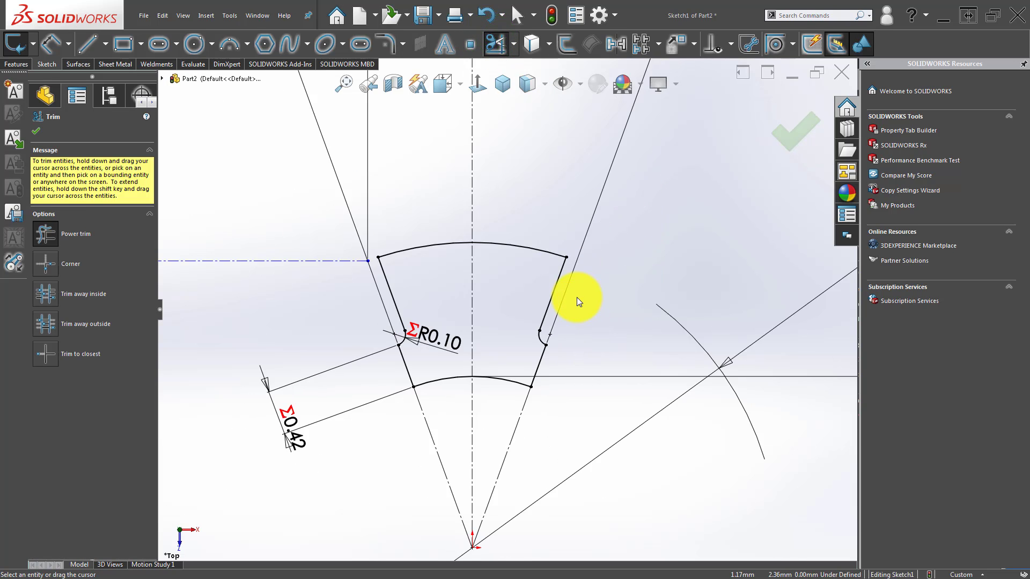
scroll(500, 326, up, 3)
key(Escape)
scroll(462, 335, down, 3)
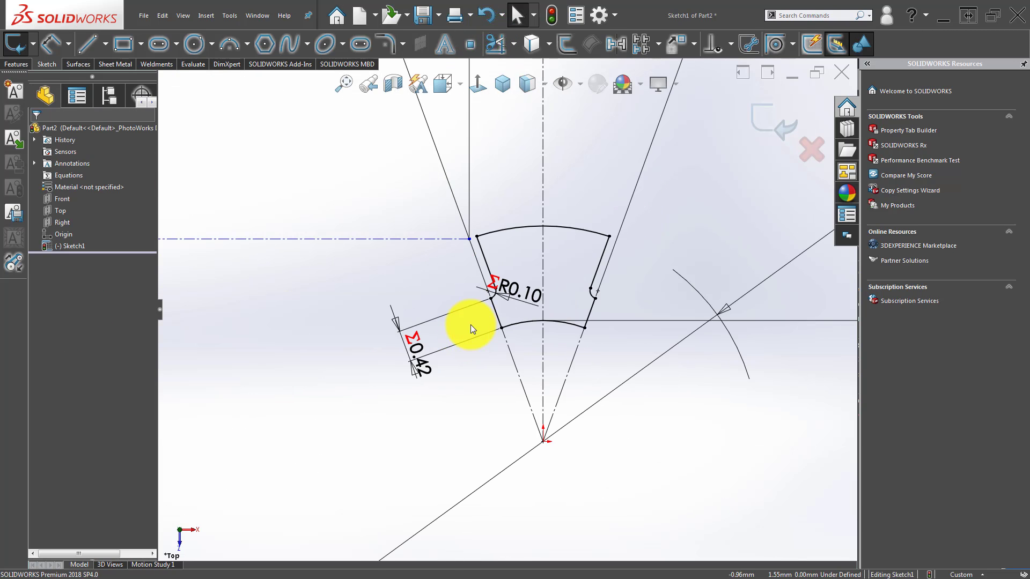
scroll(471, 324, up, 2)
key(f)
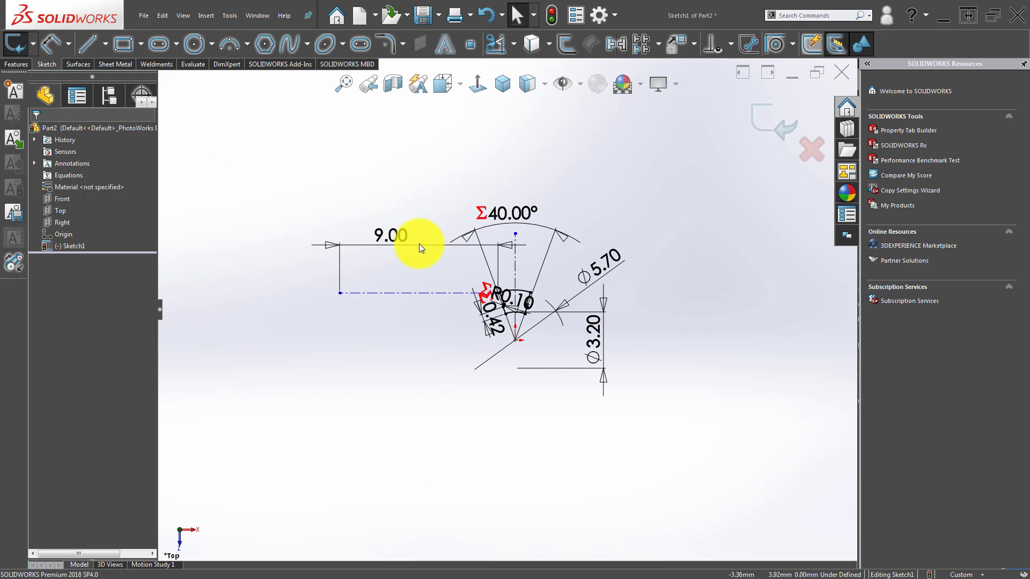
mouse_move(502, 288)
middle_down()
mouse_move(536, 351)
mouse_move(531, 306)
middle_up()
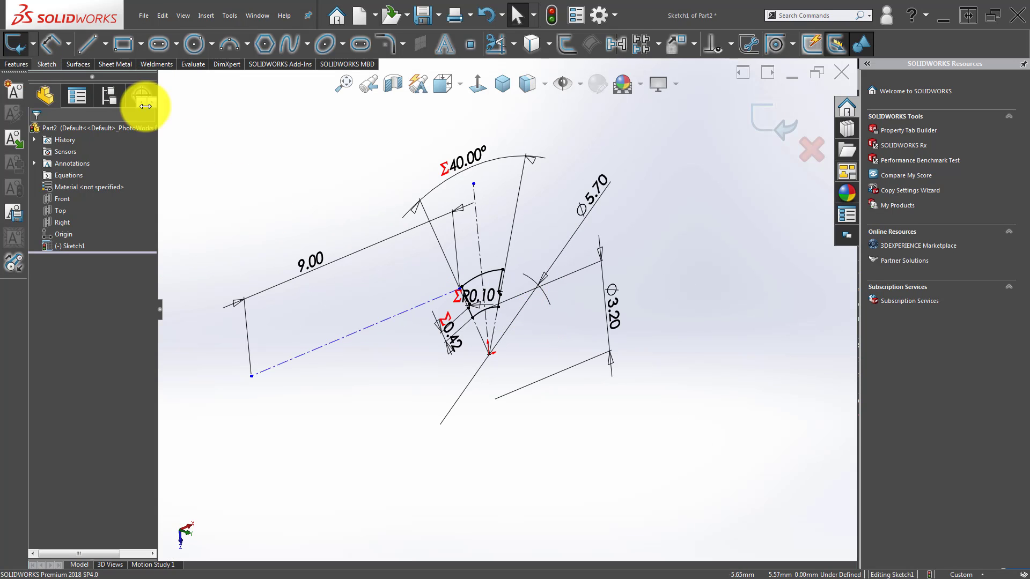
click(16, 63)
click(21, 45)
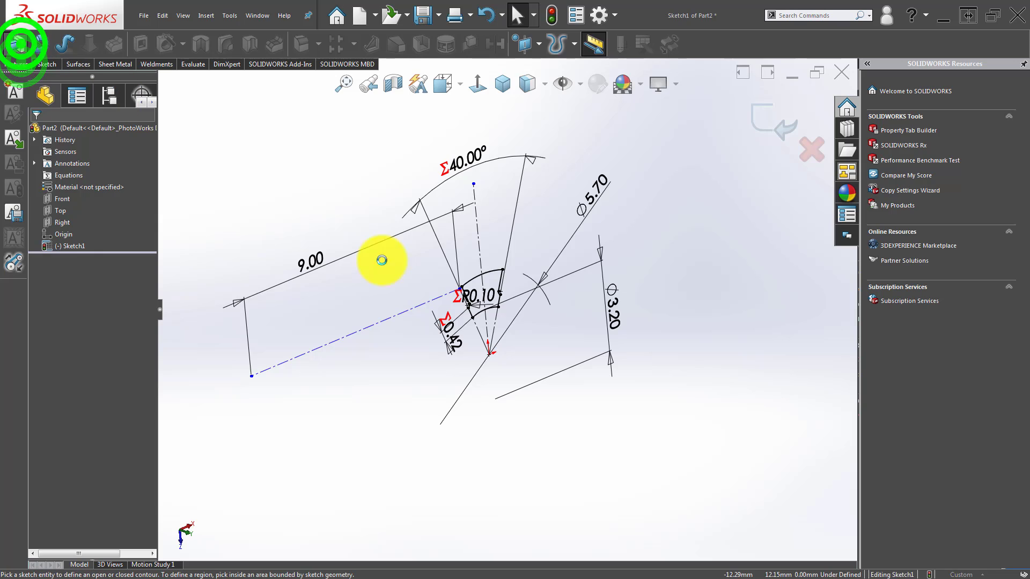
click(80, 212)
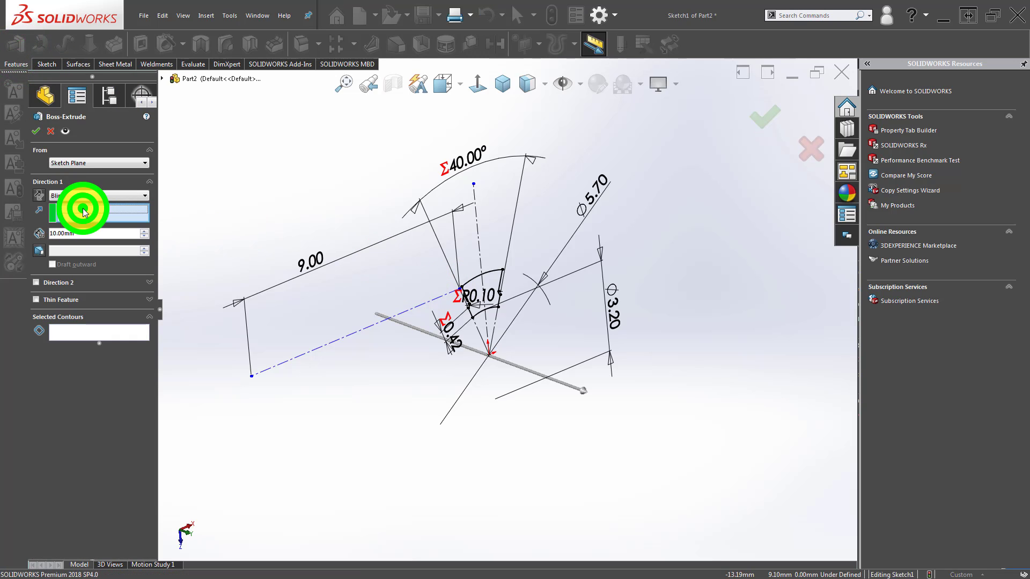
click(84, 237)
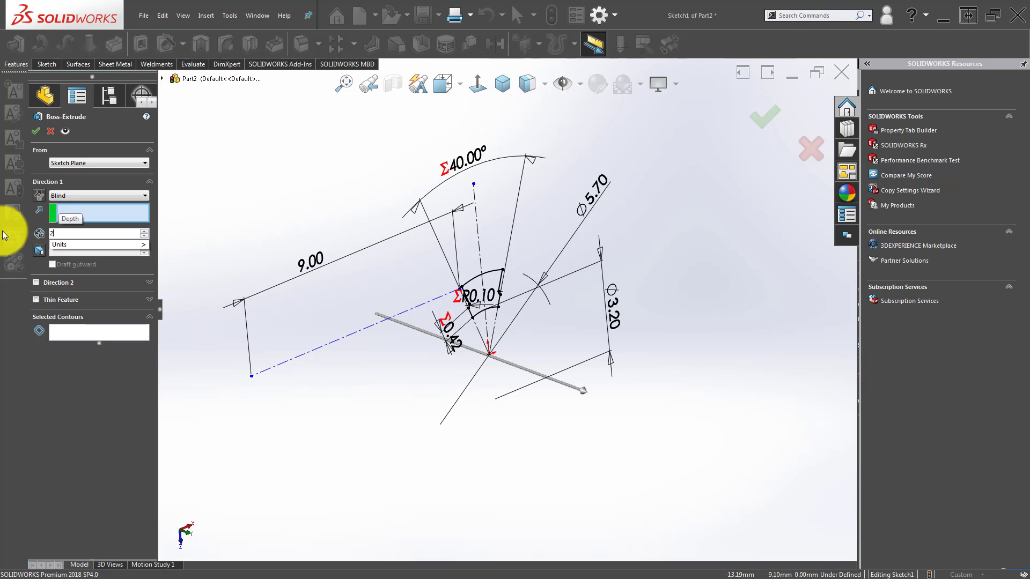
key(BackSpace)
text(0.4)
key(Return)
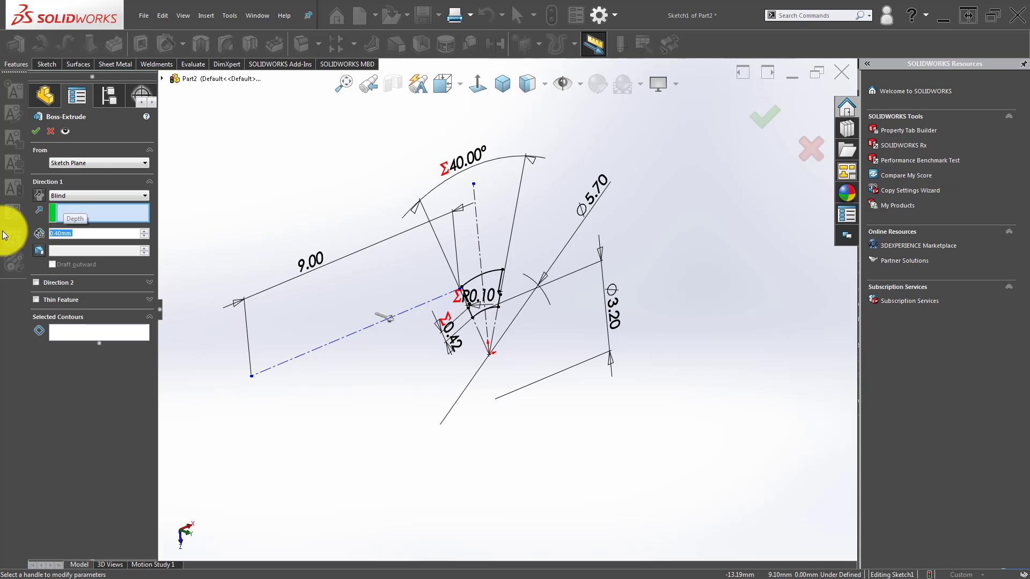
mouse_move(492, 301)
middle_down()
mouse_move(496, 356)
mouse_move(497, 308)
mouse_move(478, 310)
mouse_move(526, 382)
middle_up()
click(497, 308)
scroll(497, 308, down, 3)
scroll(525, 359, up, 2)
middle_drag(510, 340, 506, 347)
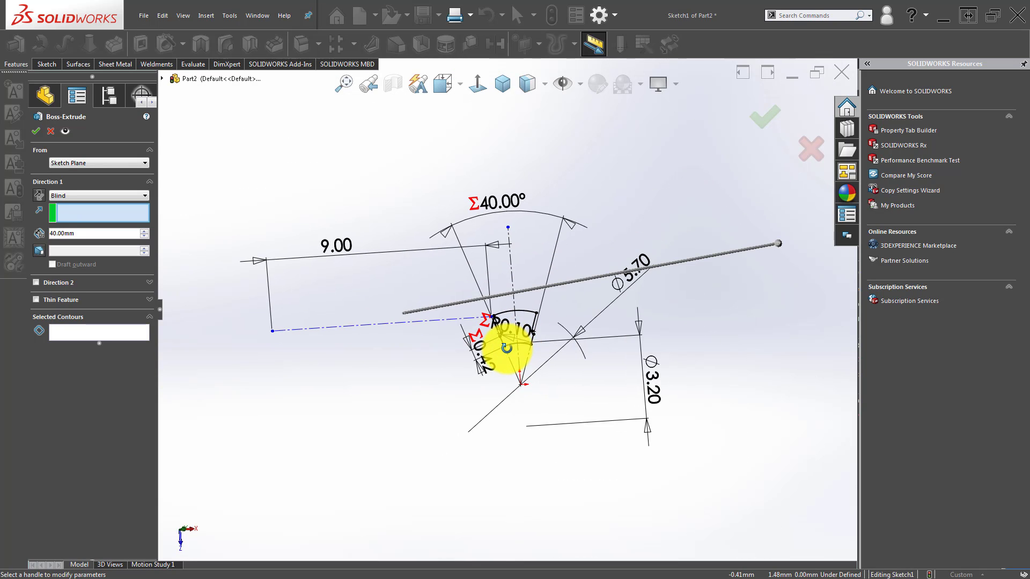
key(Escape)
scroll(512, 341, down, 5)
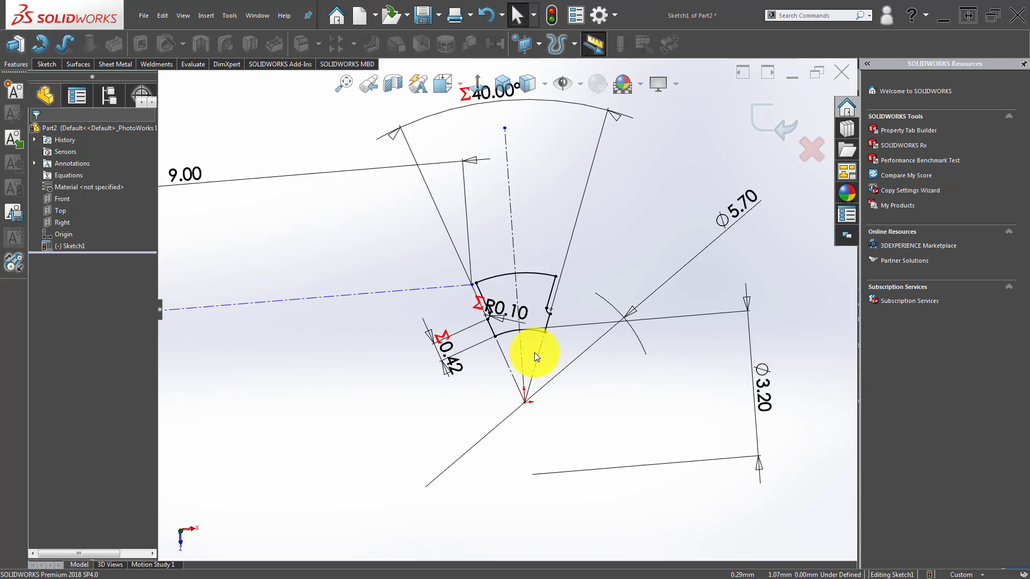
scroll(499, 285, up, 2)
scroll(500, 284, down, 3)
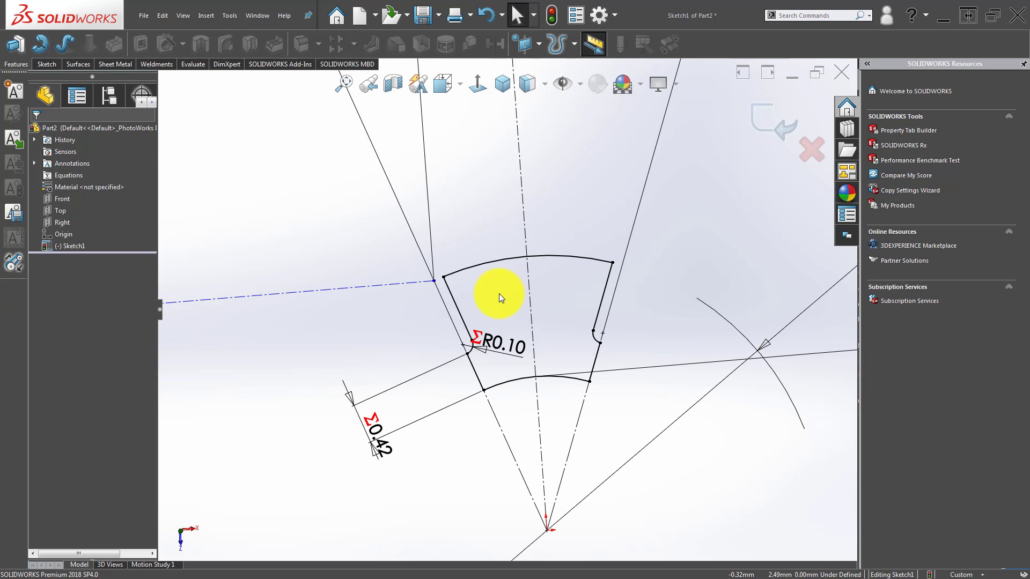
scroll(499, 293, up, 4)
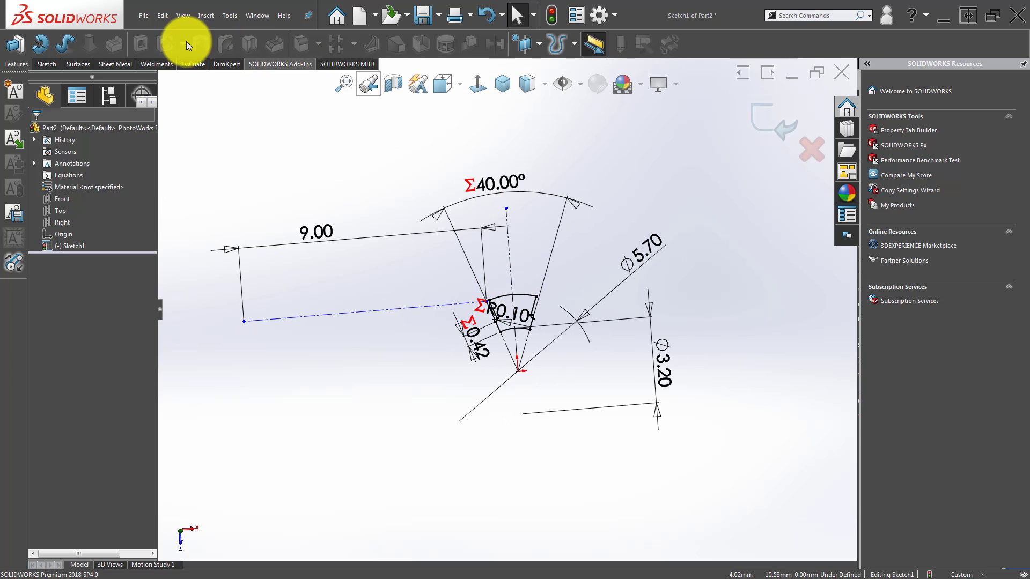
- Exit the sketch and extrude the closed notched ring-sector region to a blind depth of 0.4 mm
click(19, 50)
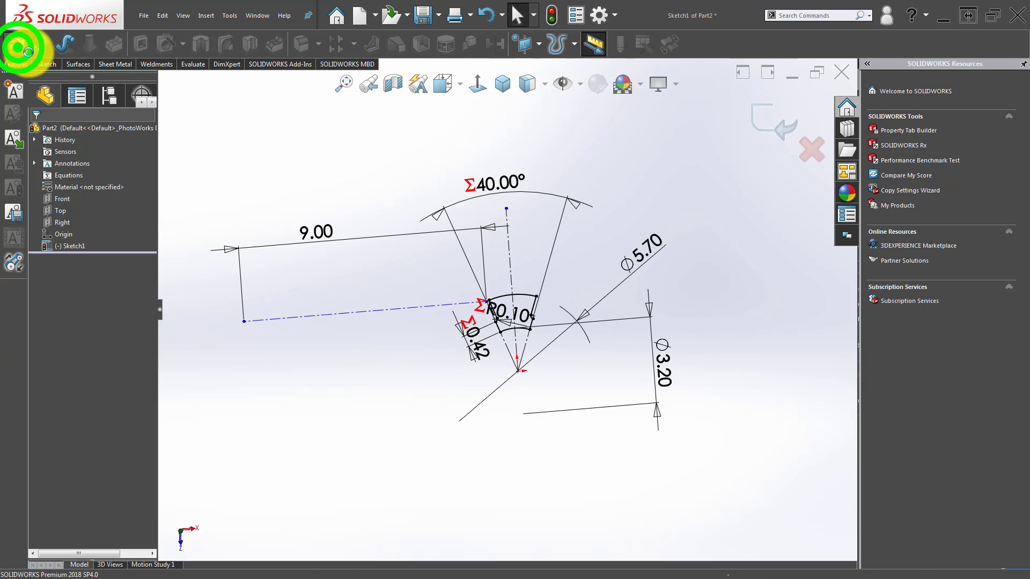
click(777, 109)
click(15, 44)
scroll(529, 326, down, 4)
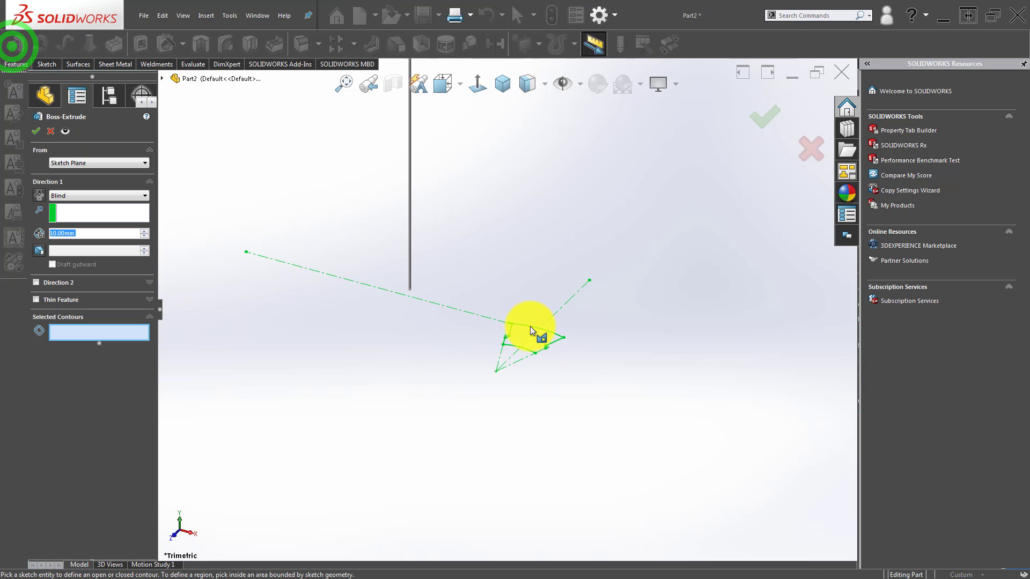
click(546, 338)
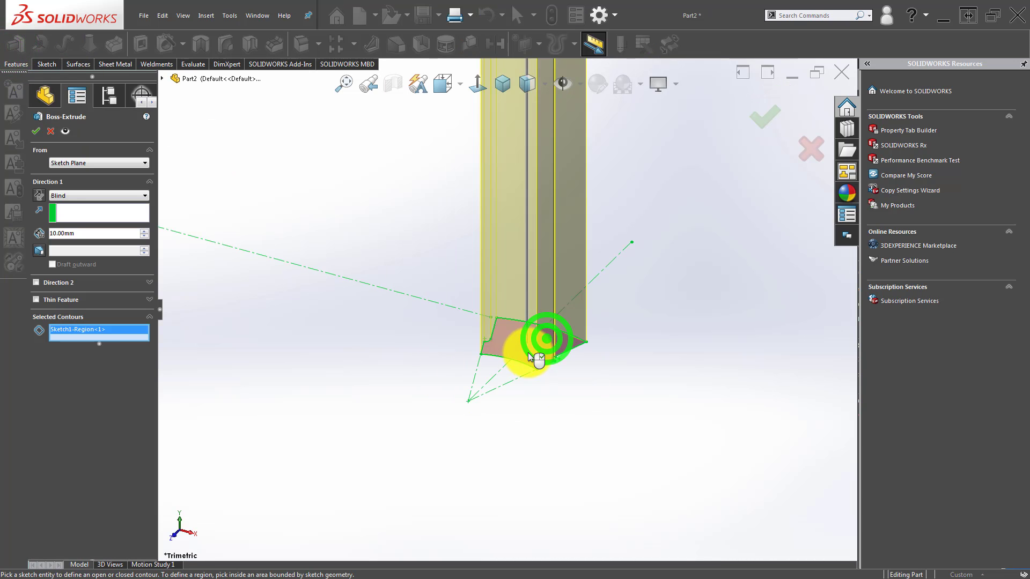
middle_drag(538, 348, 592, 391)
scroll(524, 345, up, 3)
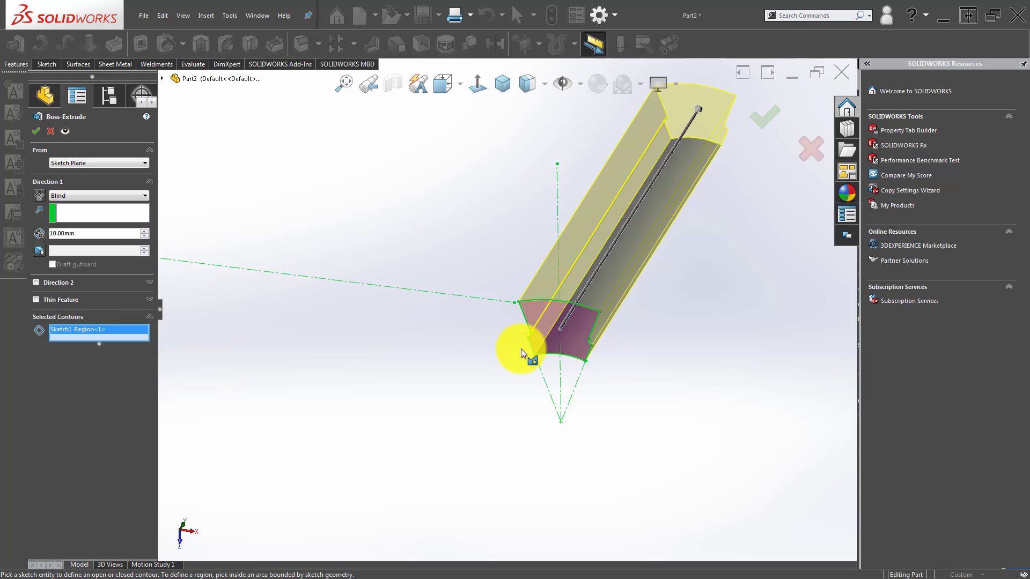
double_click(84, 237)
text(0)
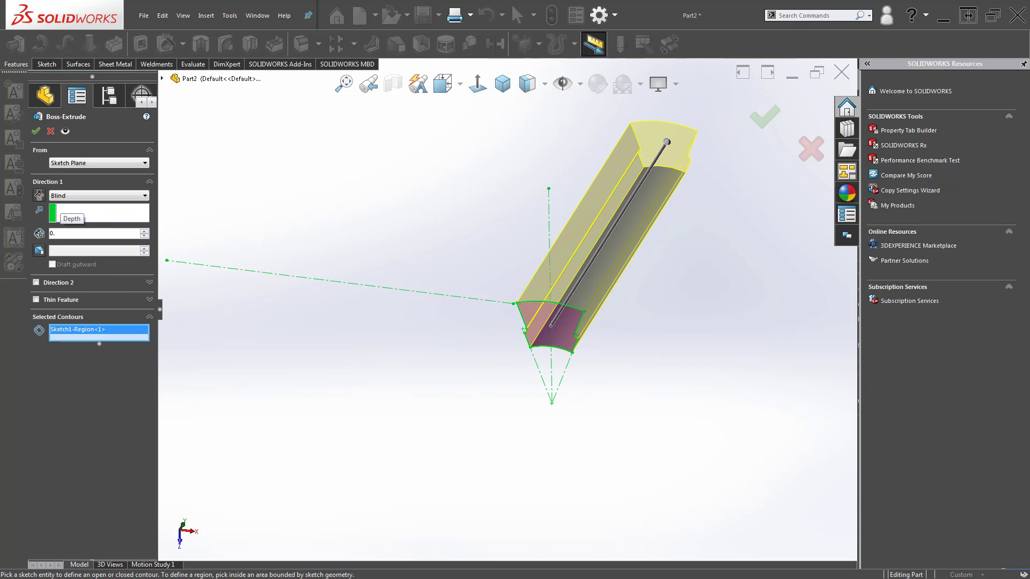
text(.4)
key(Return)
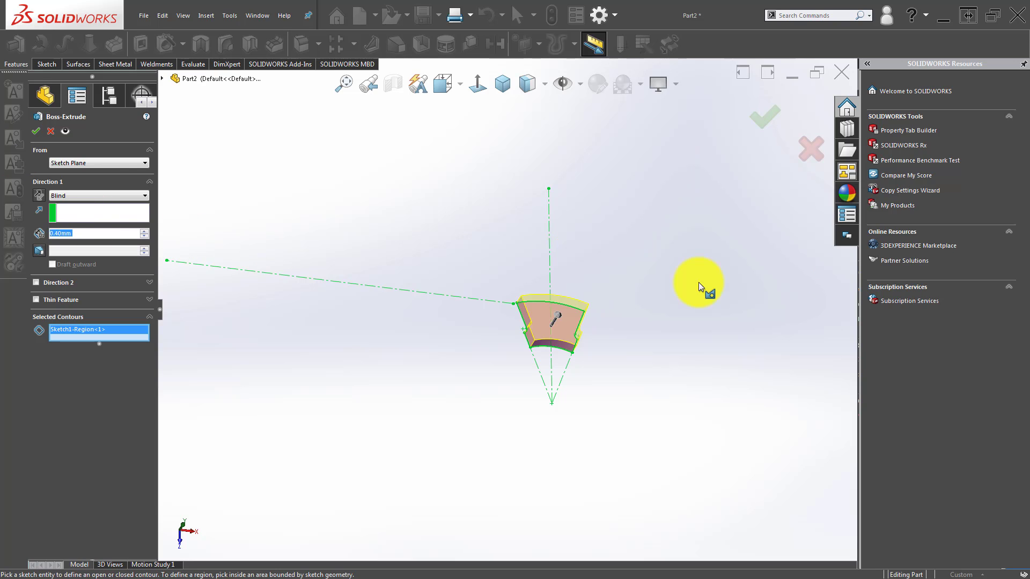
click(763, 111)
- Reopen the extrusion's profile sketch for editing and view it normal to its plane
middle_drag(640, 225, 603, 322)
scroll(603, 323, down, 4)
mouse_move(519, 314)
middle_down()
mouse_move(529, 312)
mouse_move(510, 315)
middle_up()
click(403, 285)
click(453, 243)
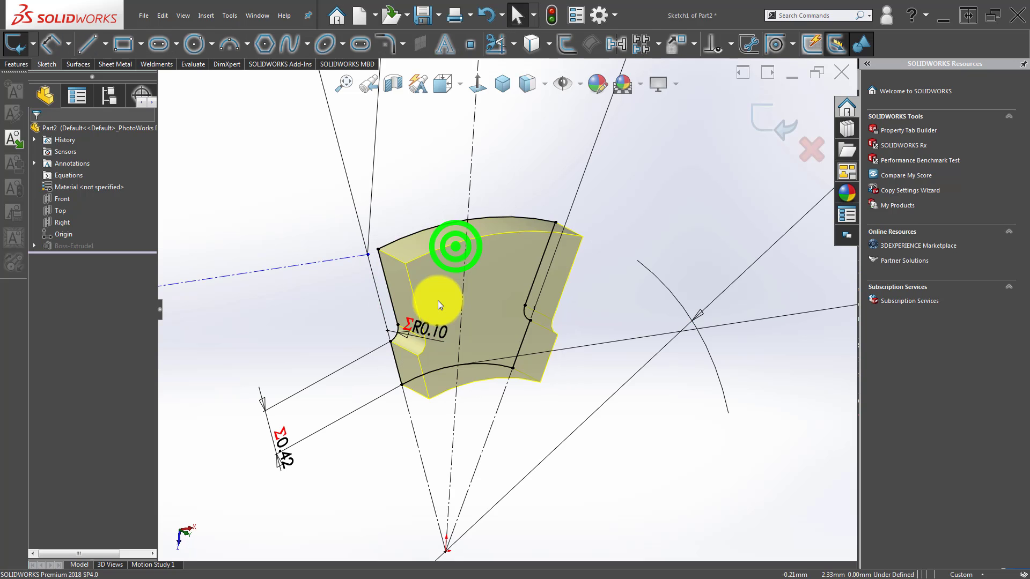
middle_drag(411, 249, 456, 124)
click(472, 84)
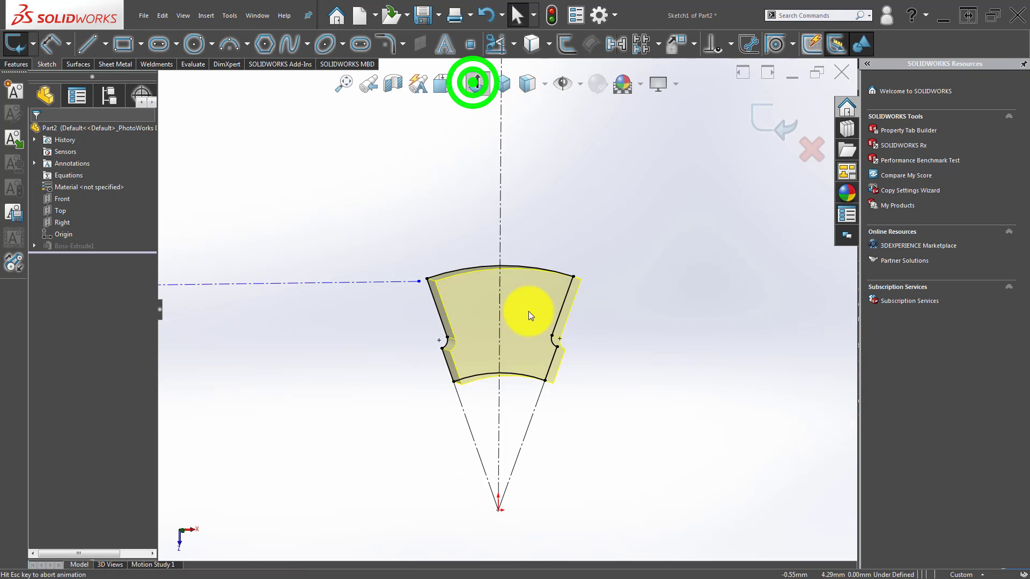
scroll(536, 330, down, 5)
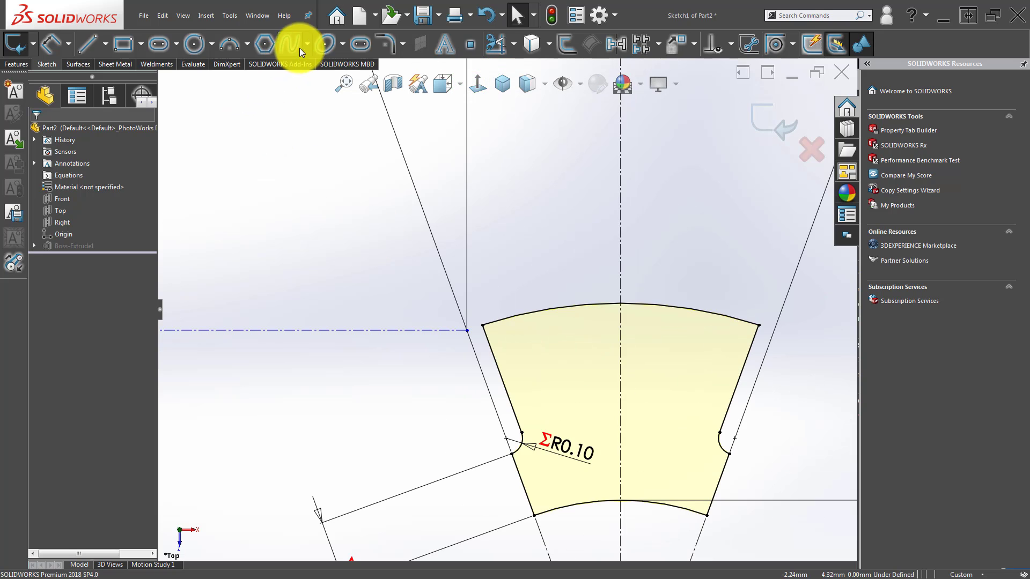
- Fillet the upper-left corner of the sector profile with a 0.1 mm radius
click(388, 44)
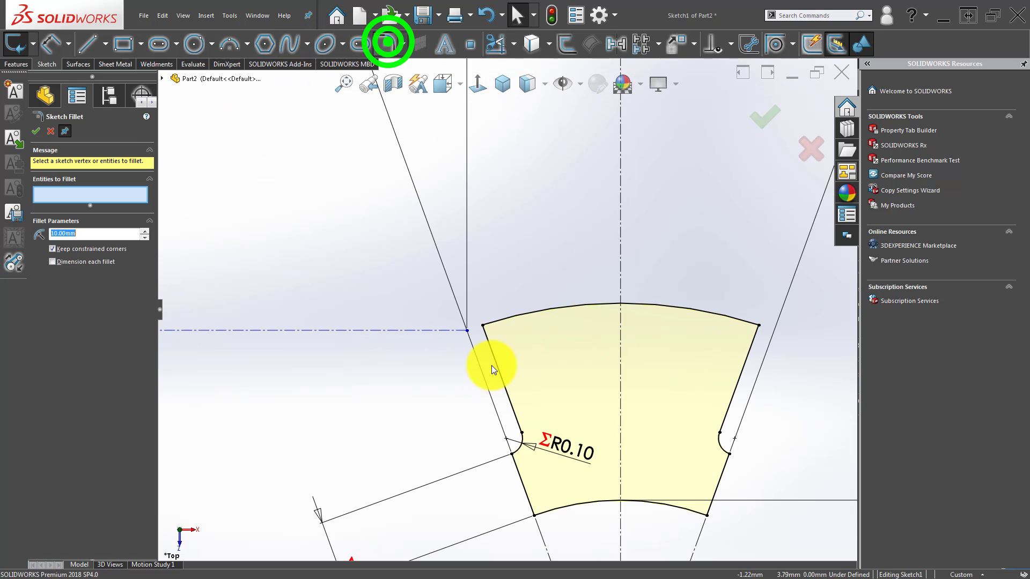
click(483, 325)
click(100, 235)
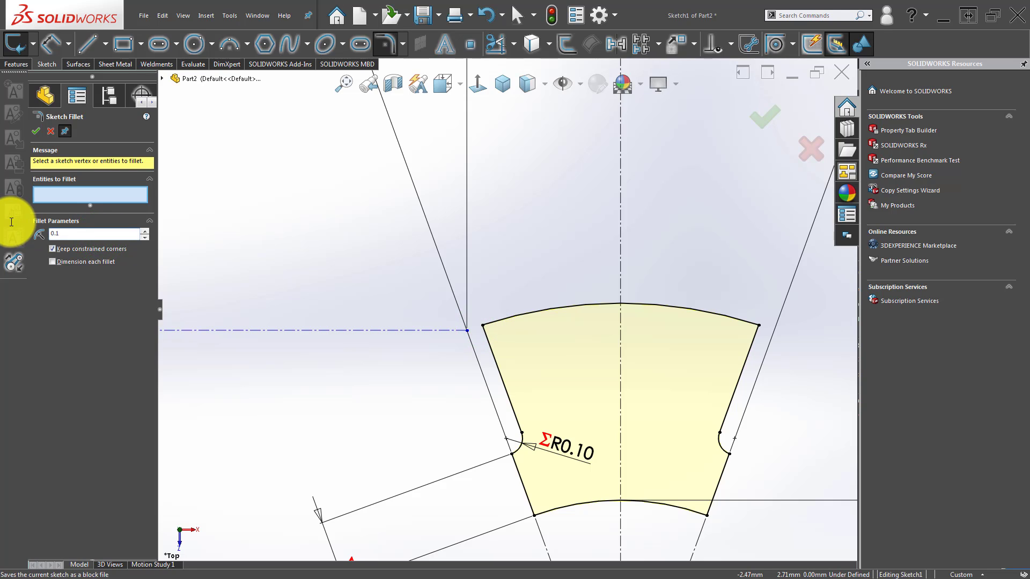
click(481, 325)
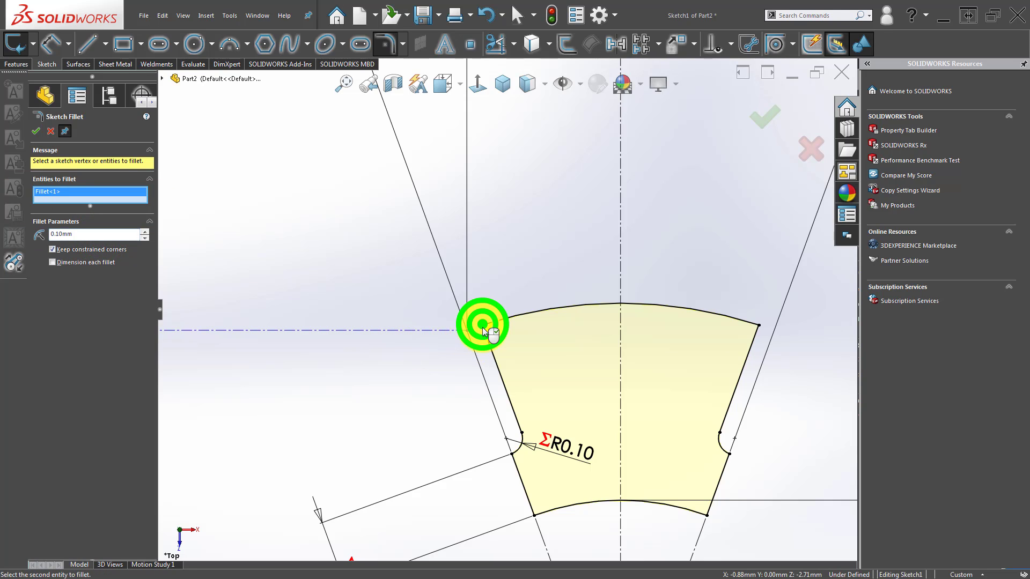
click(36, 131)
scroll(569, 367, up, 4)
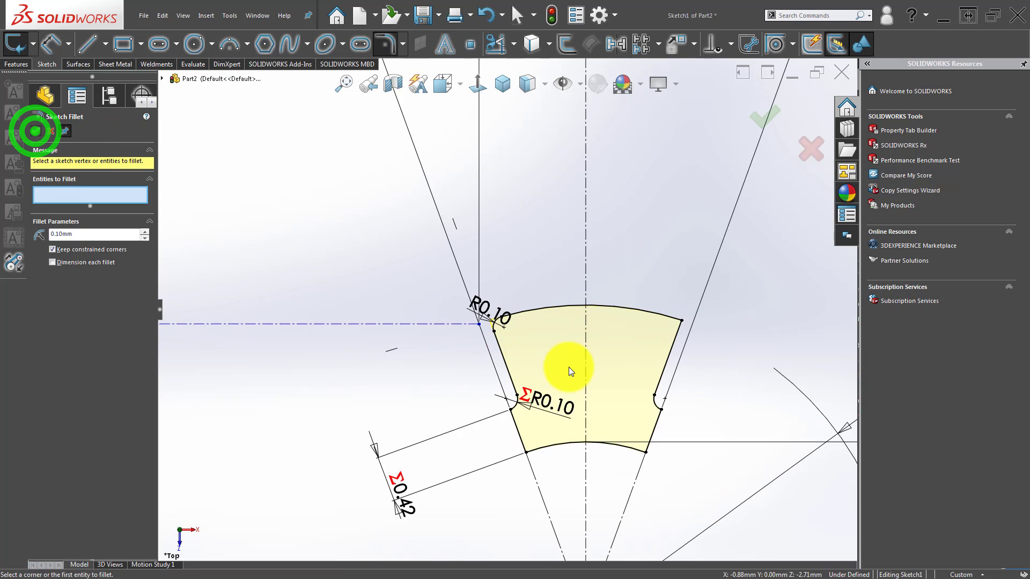
- Delete the upper-left fillet's radius dimension and make that fillet arc equal to the left notch arc
scroll(582, 360, down, 4)
key(Escape)
drag(403, 268, 445, 192)
key(Delete)
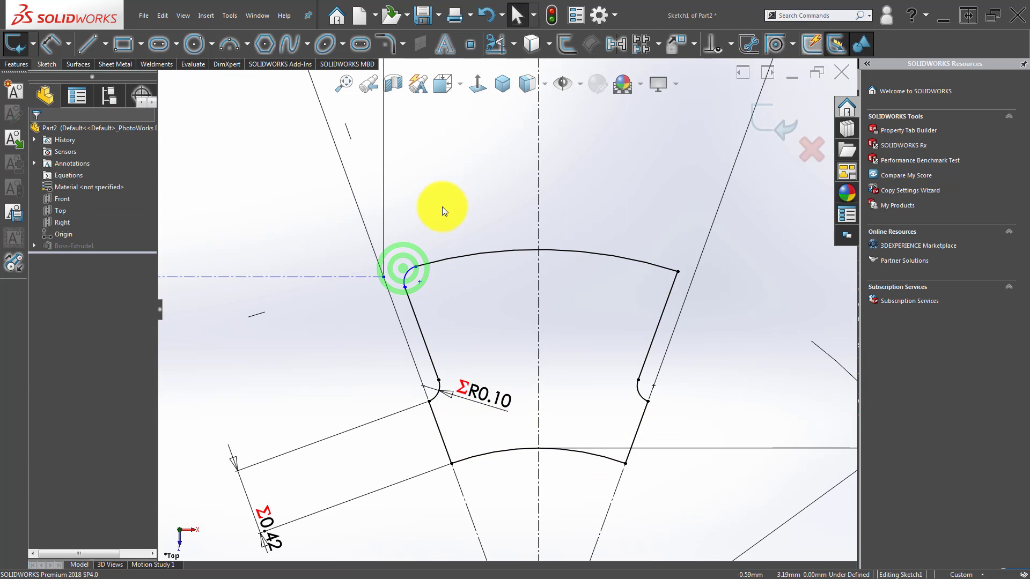
click(409, 268)
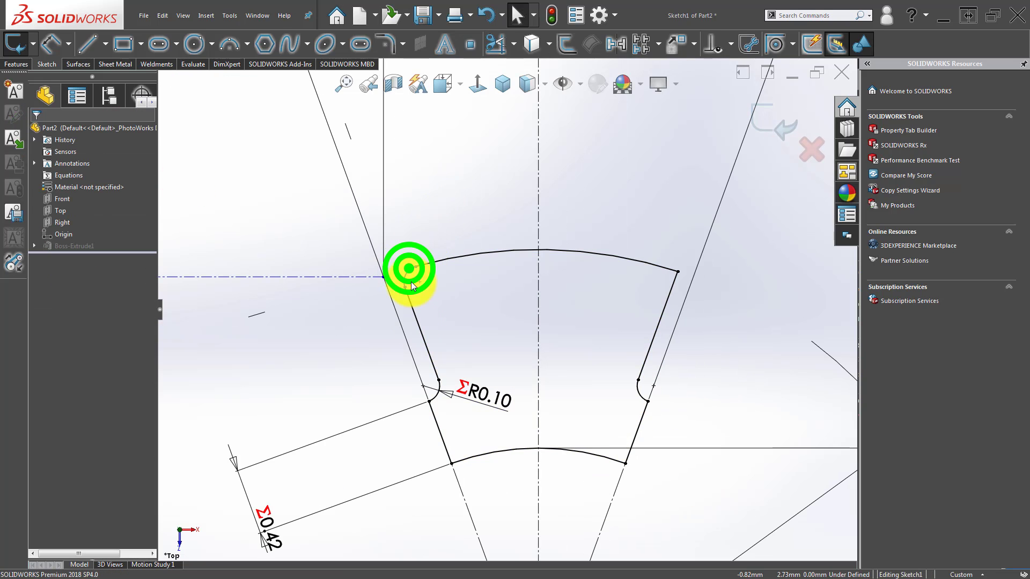
ctrl+click(435, 396)
click(464, 190)
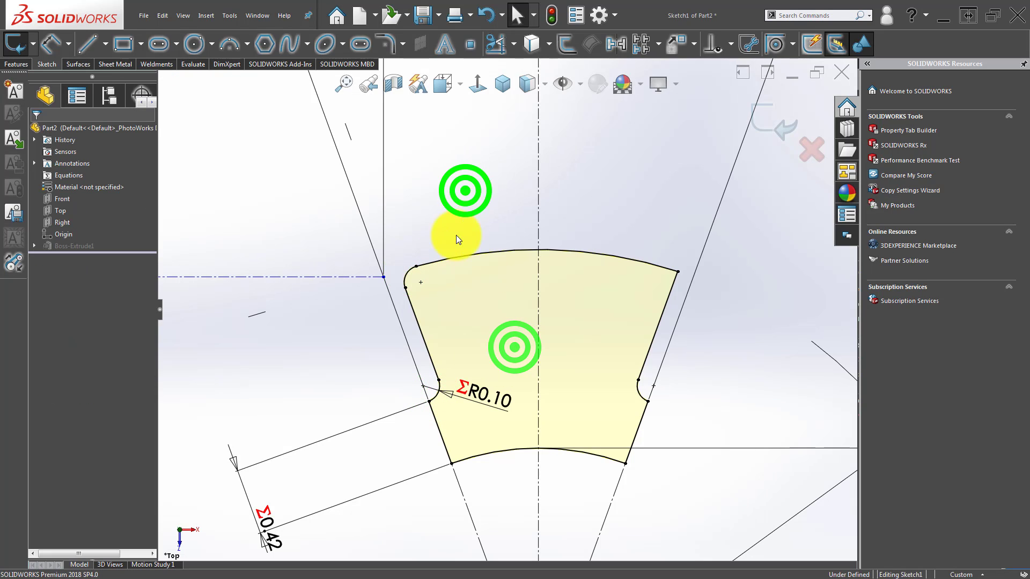
click(407, 271)
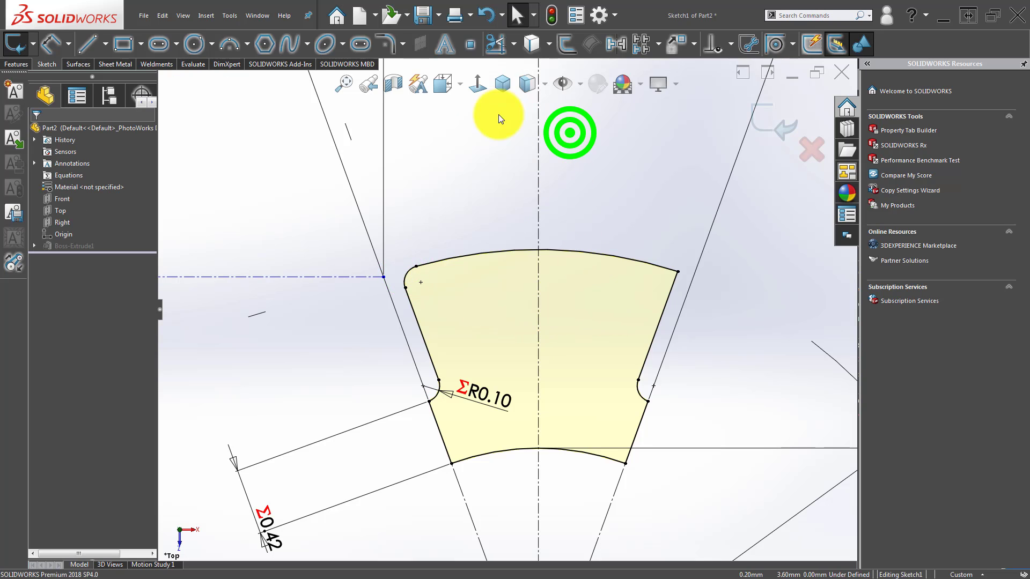
- Fillet the upper-right corner of the profile with a 0.1 mm radius and delete its radius dimension
click(386, 44)
click(678, 272)
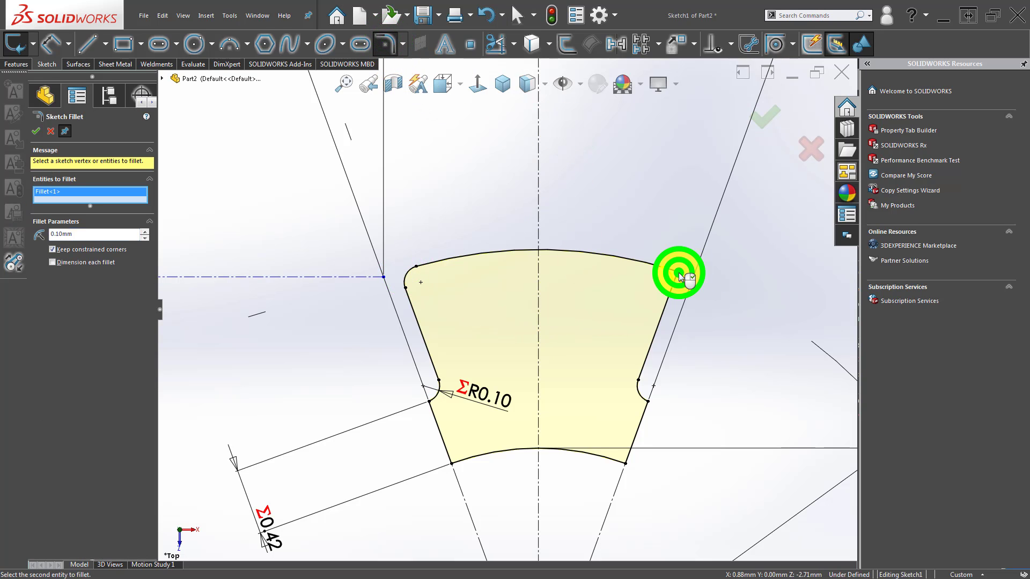
click(35, 131)
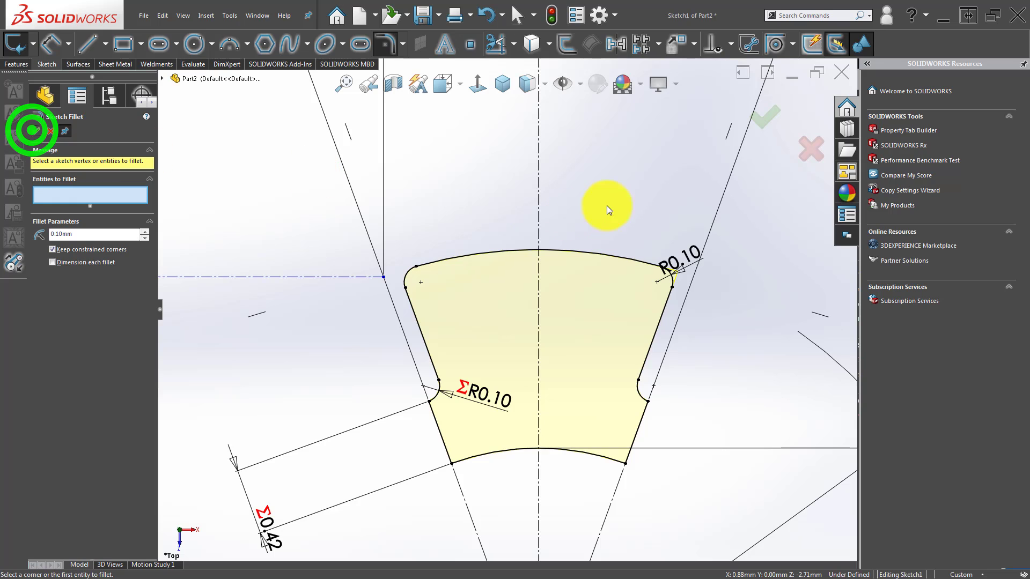
click(689, 251)
key(Delete)
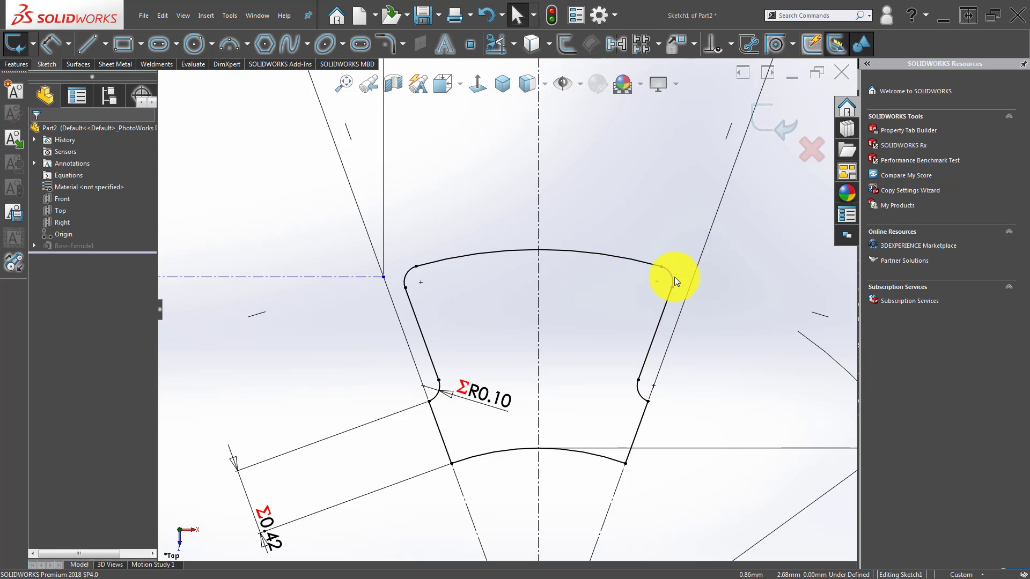
- Make the upper-right fillet arc equal in radius to the upper-left fillet arc
click(670, 277)
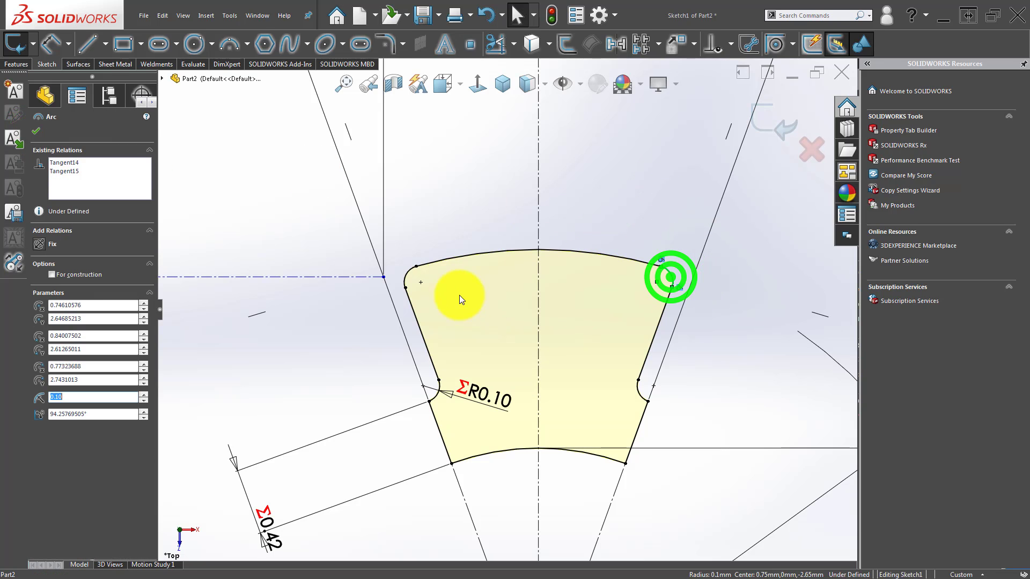
ctrl+click(412, 271)
click(490, 224)
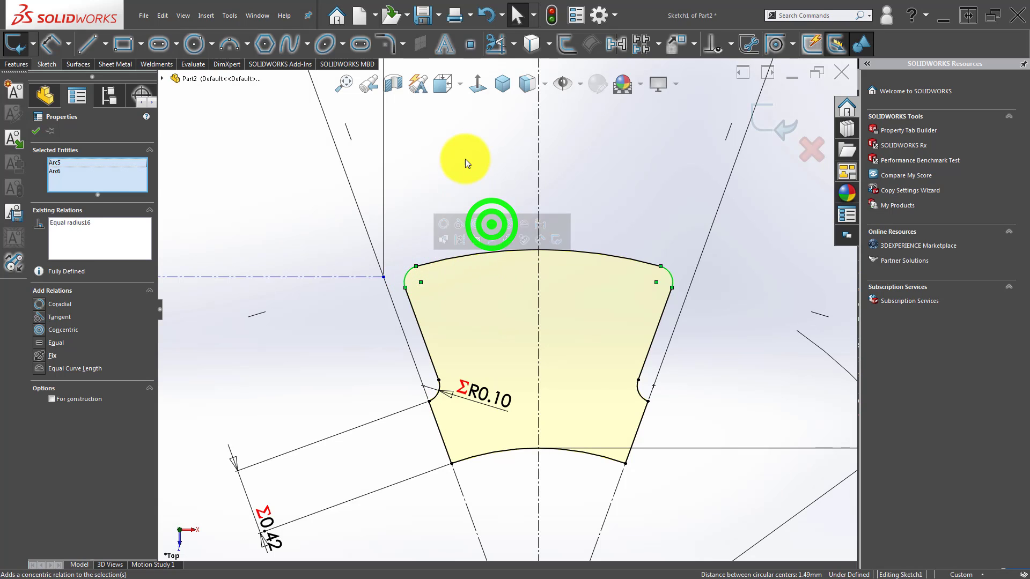
click(465, 158)
- Exit the sketch to rebuild the extruded sector with its rounded outer corners
scroll(472, 195, up, 5)
click(770, 125)
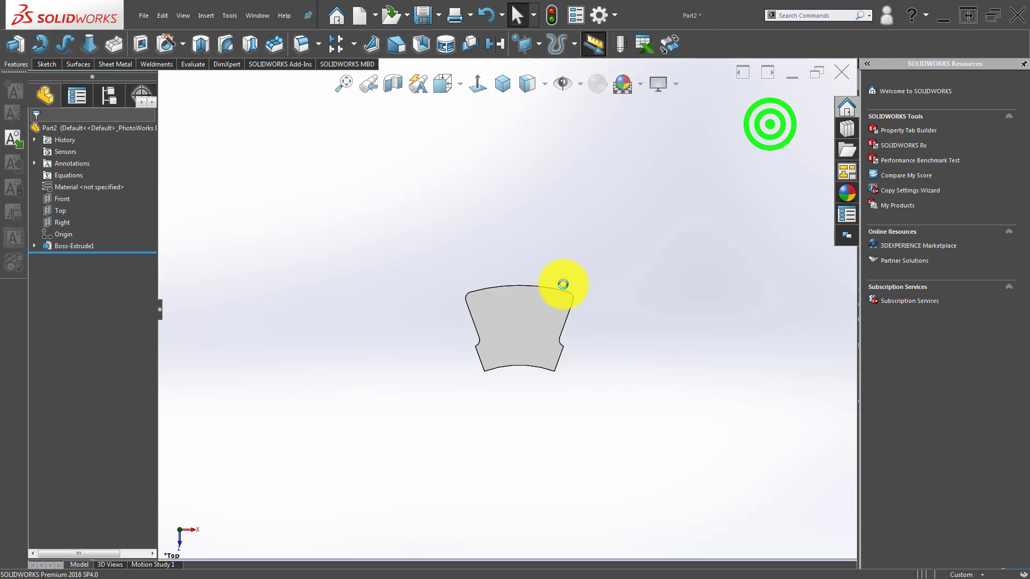
scroll(504, 316, up, 3)
middle_drag(504, 316, 563, 377)
scroll(542, 333, down, 3)
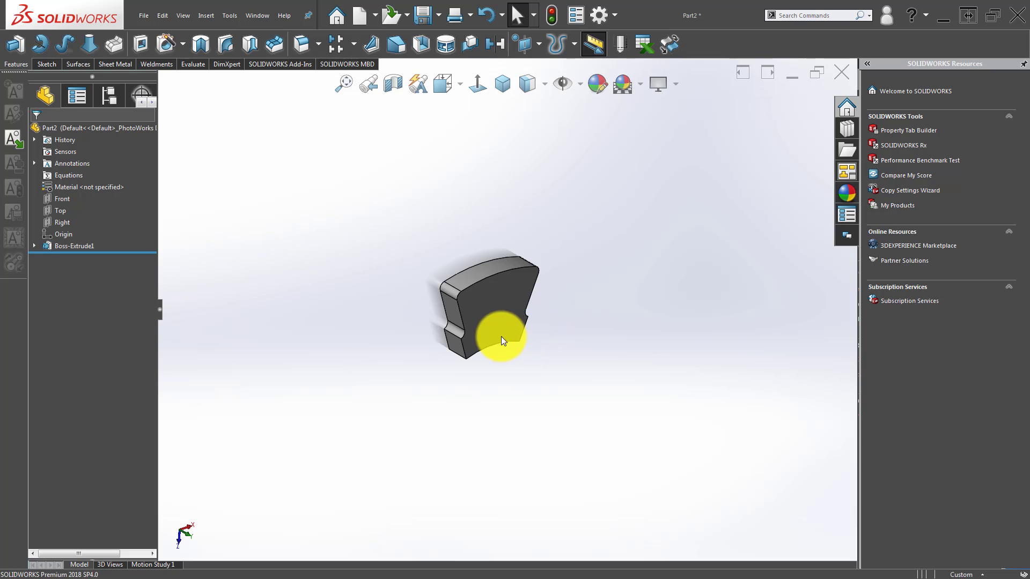
middle_drag(501, 336, 488, 317)
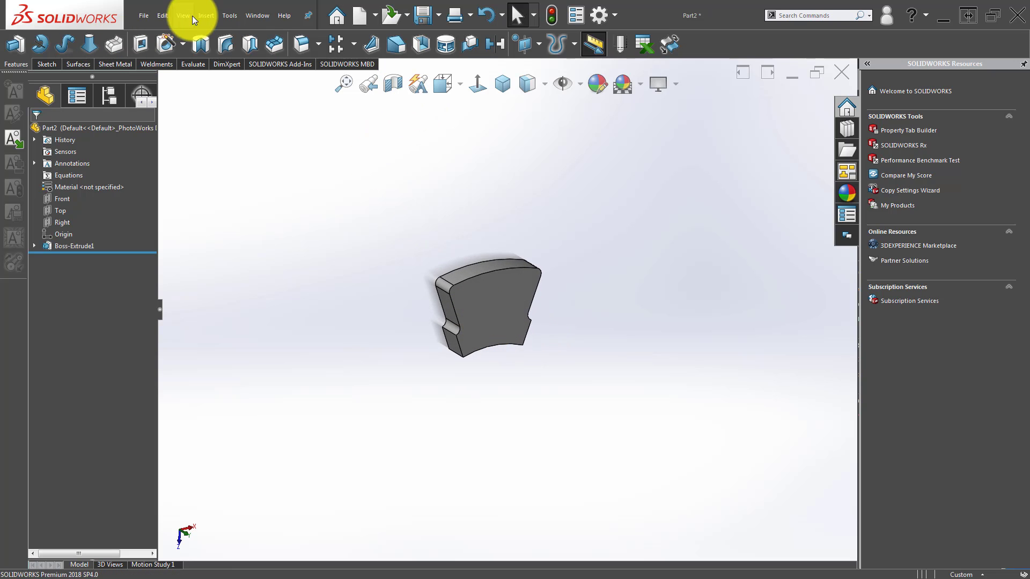
click(205, 15)
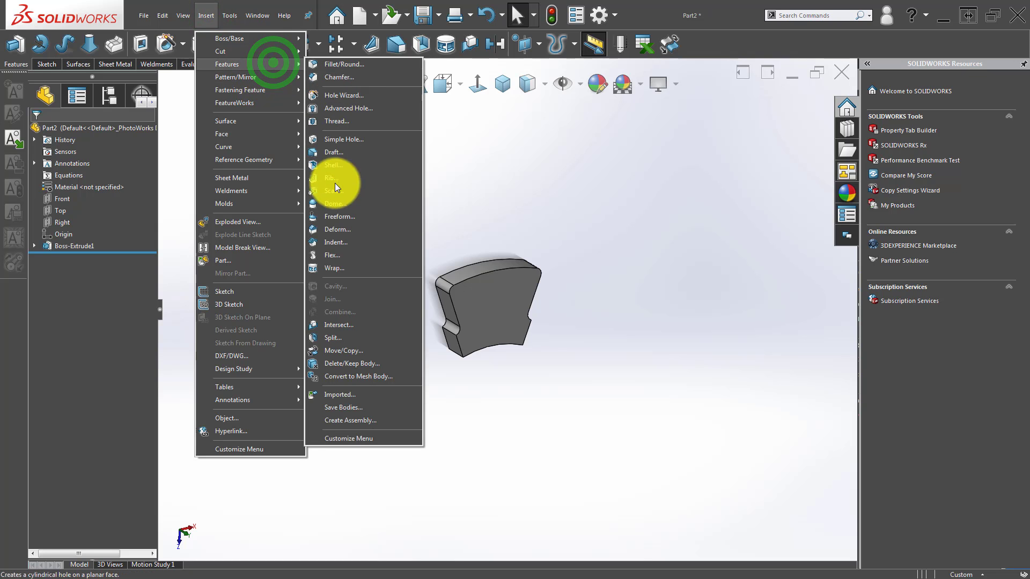
click(341, 255)
click(127, 177)
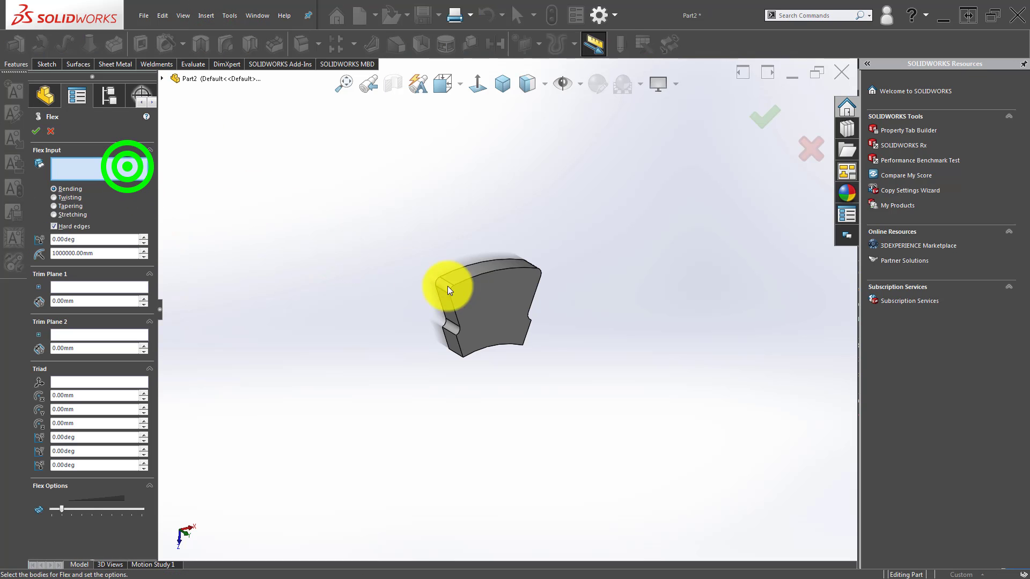
click(471, 287)
middle_drag(468, 341, 519, 321)
scroll(521, 275, up, 3)
drag(493, 294, 269, 256)
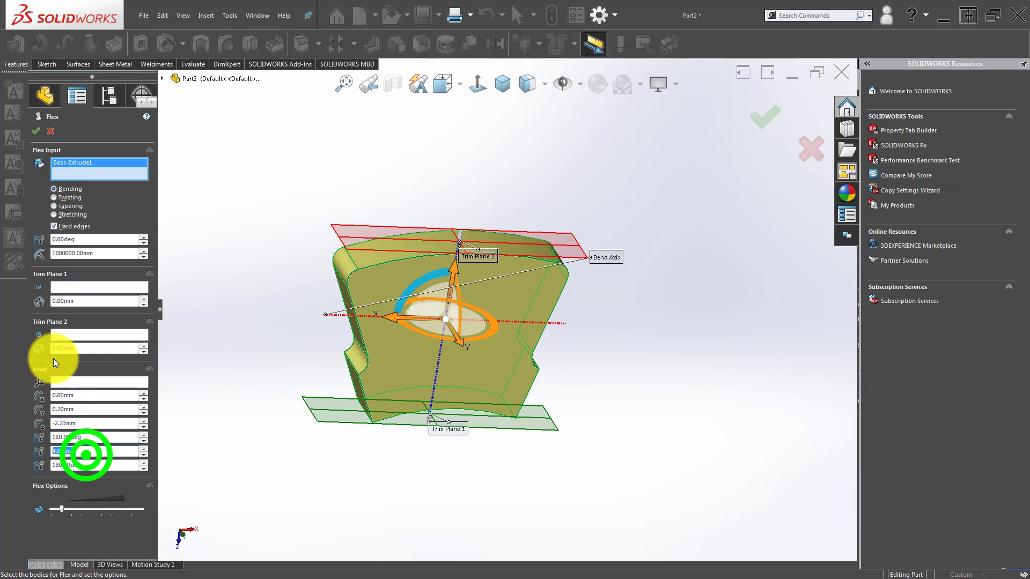
text(0)
key(Return)
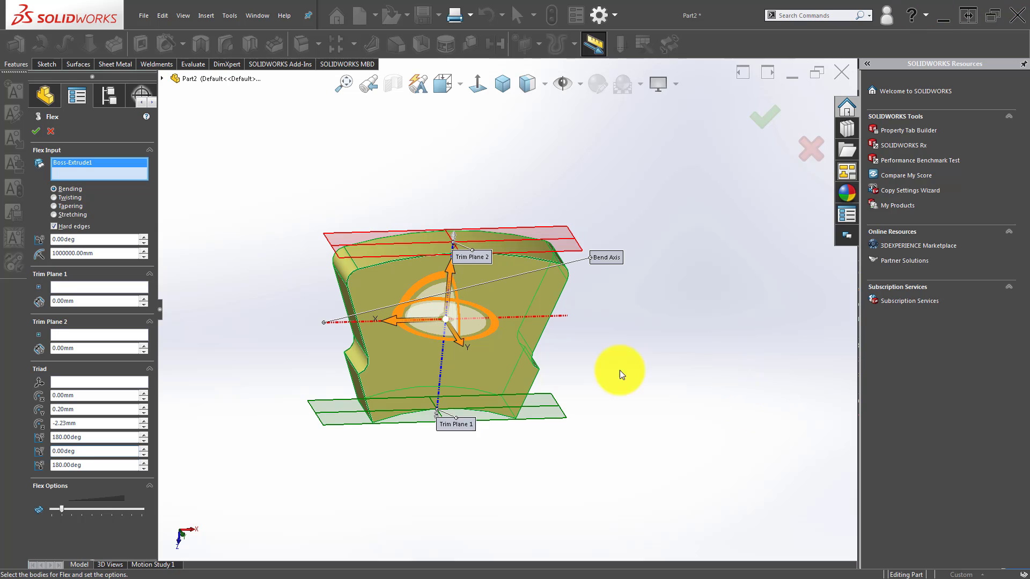
drag(439, 416, 441, 362)
middle_drag(442, 362, 450, 326)
scroll(449, 357, down, 3)
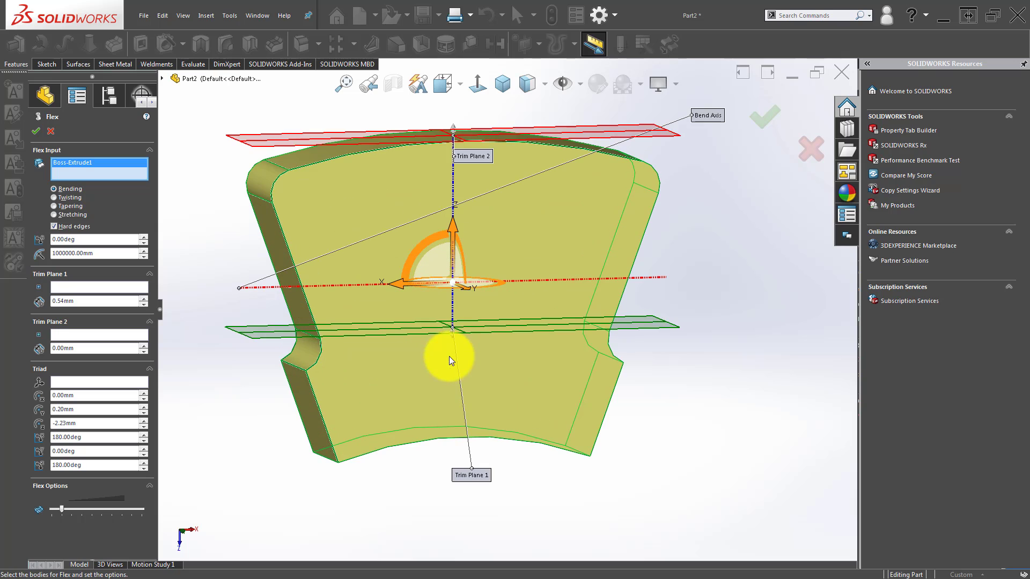
click(454, 327)
scroll(466, 300, up, 3)
key(Escape)
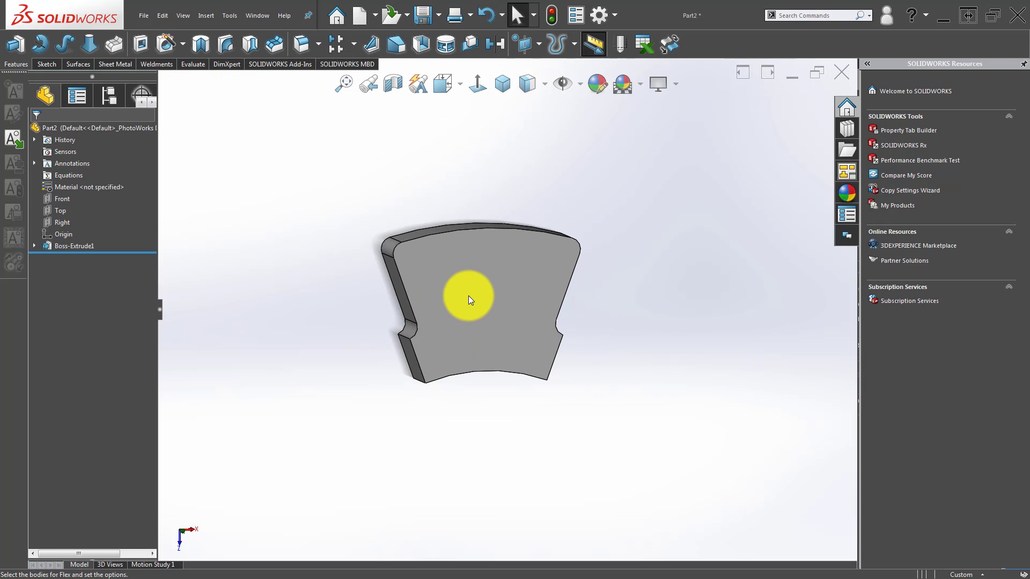
- Reopen the extruded sector's profile sketch for editing and view it face-on
middle_drag(476, 297, 497, 315)
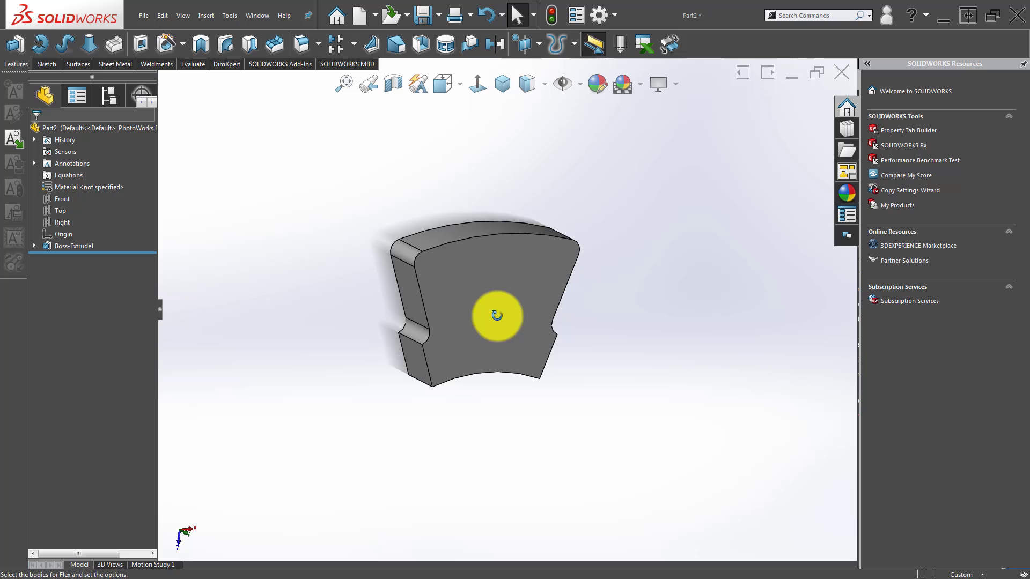
double_click(73, 246)
click(83, 250)
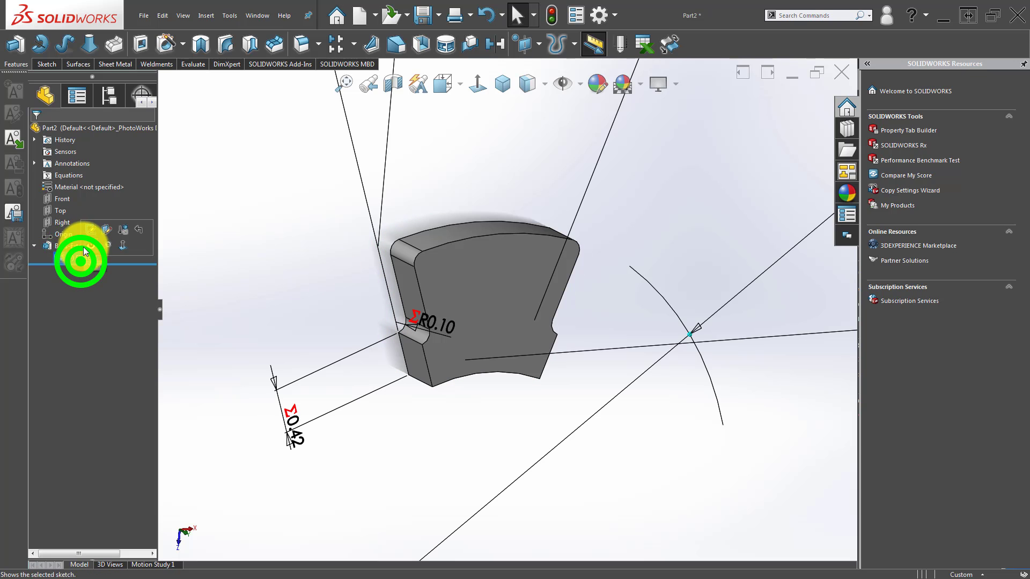
click(88, 236)
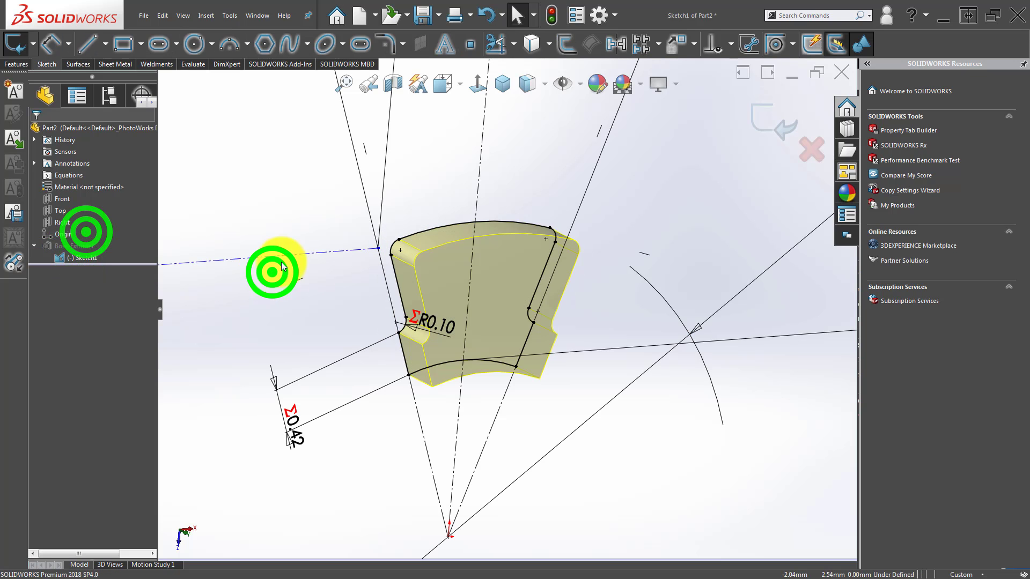
click(482, 85)
scroll(584, 335, down, 10)
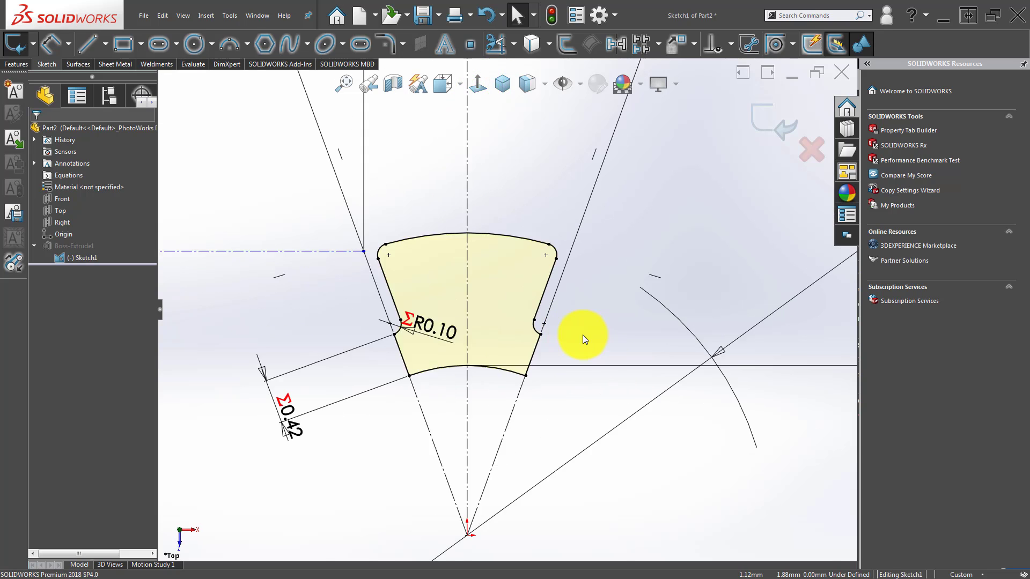
- Sketch a horizontal centerline joining the upper endpoints of the two mirrored notch arcs
click(106, 47)
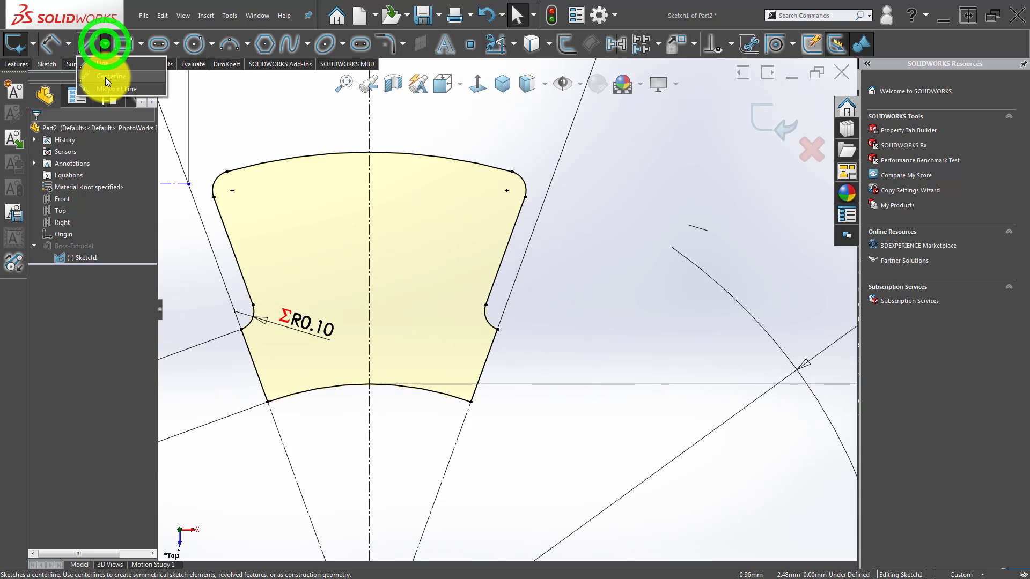
click(105, 78)
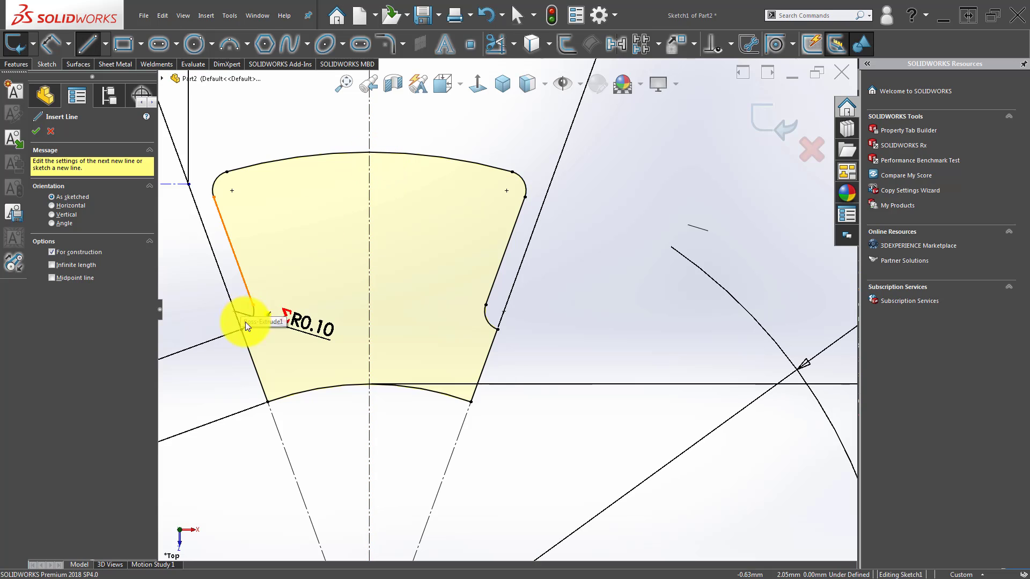
click(254, 306)
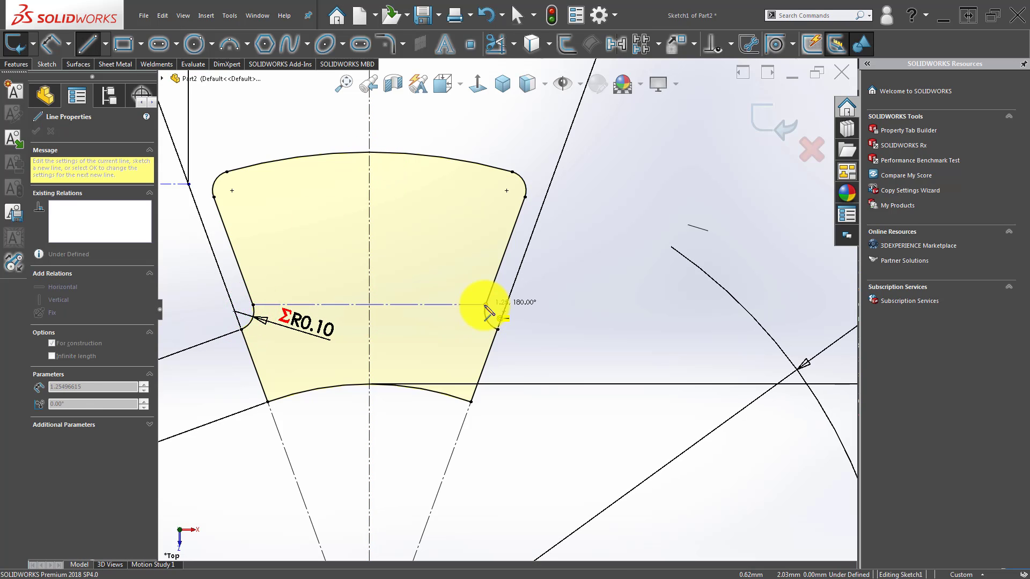
scroll(515, 338, down, 2)
scroll(467, 298, up, 3)
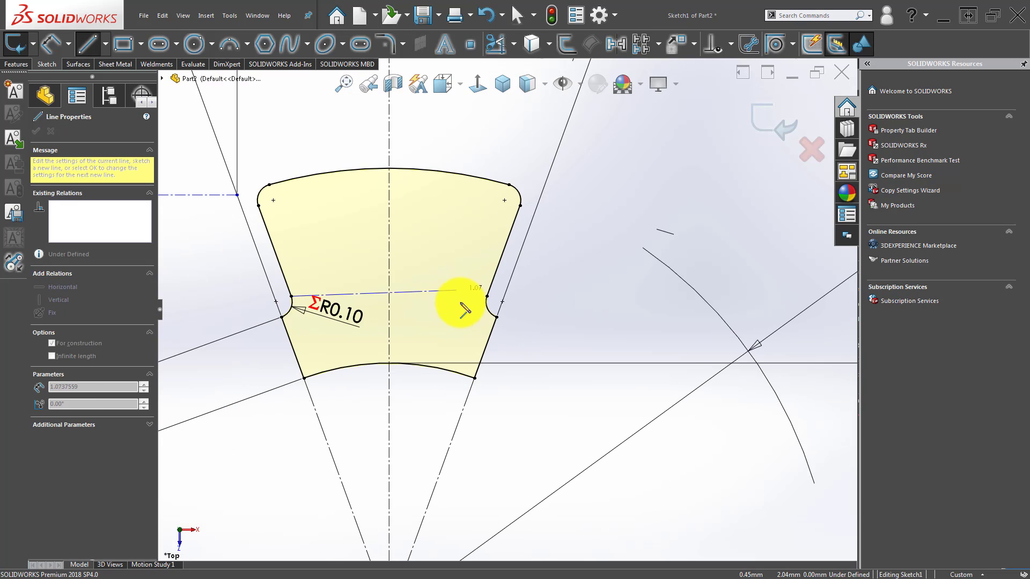
click(486, 295)
double_click(427, 268)
- Sketch a vertical centerline from the horizontal centerline's midpoint up to the middle of the outer arc
click(390, 295)
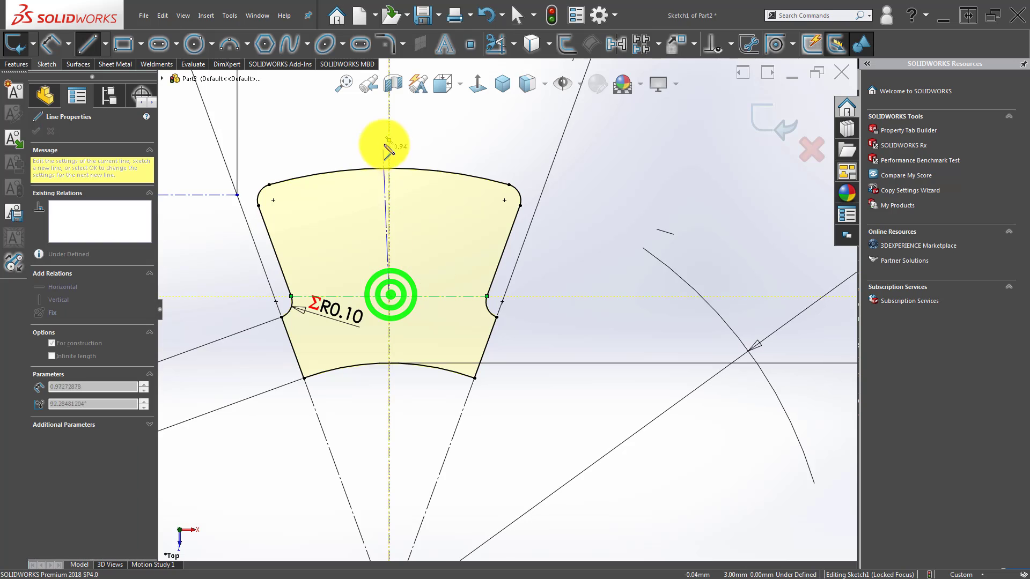
click(389, 169)
key(Escape)
key(f)
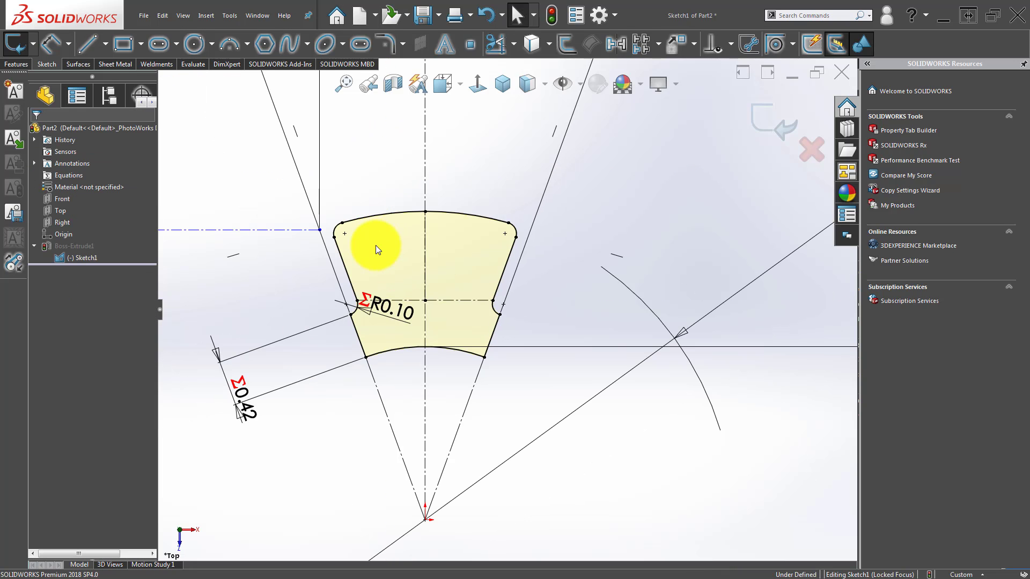
- Exit the sketch and show it over the extruded sector
click(765, 111)
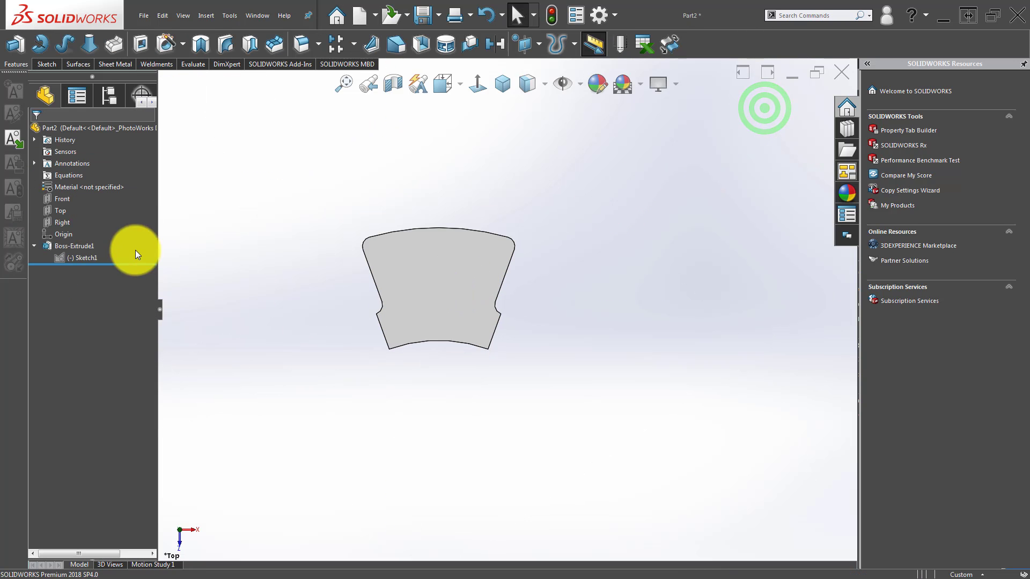
click(81, 256)
click(95, 238)
click(354, 269)
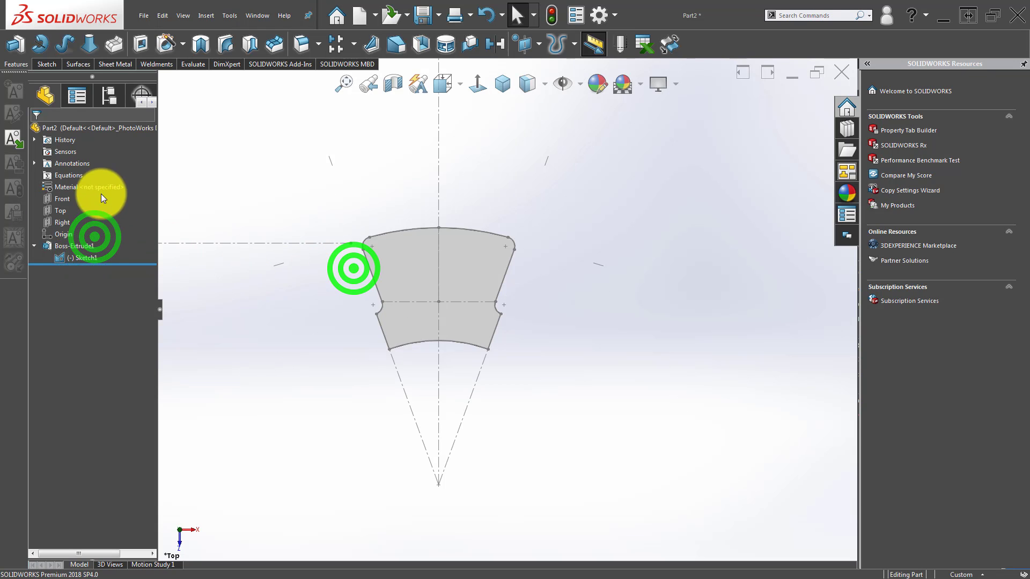
mouse_move(319, 276)
middle_down()
mouse_move(358, 330)
mouse_move(448, 281)
middle_up()
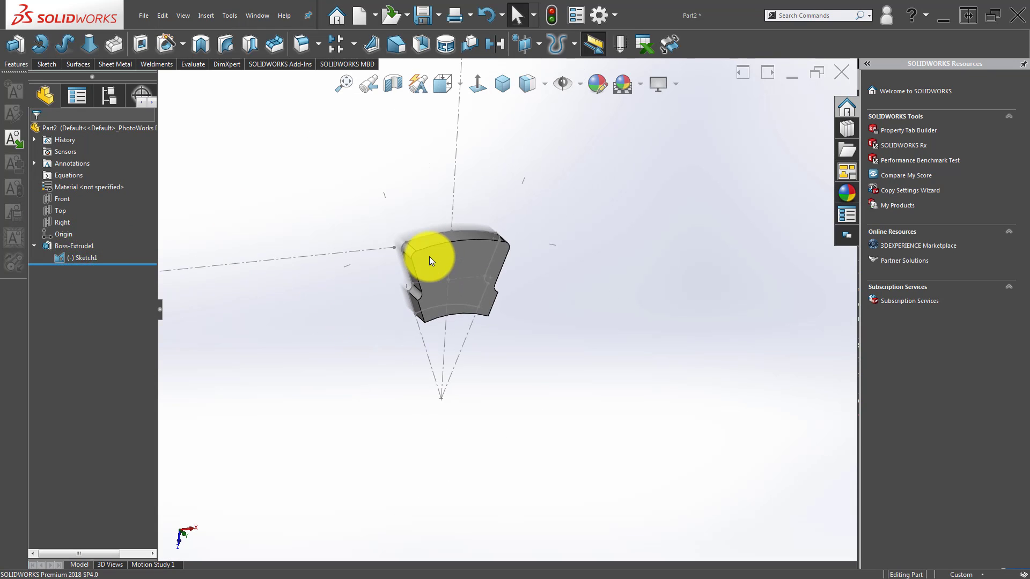
middle_drag(311, 219, 328, 216)
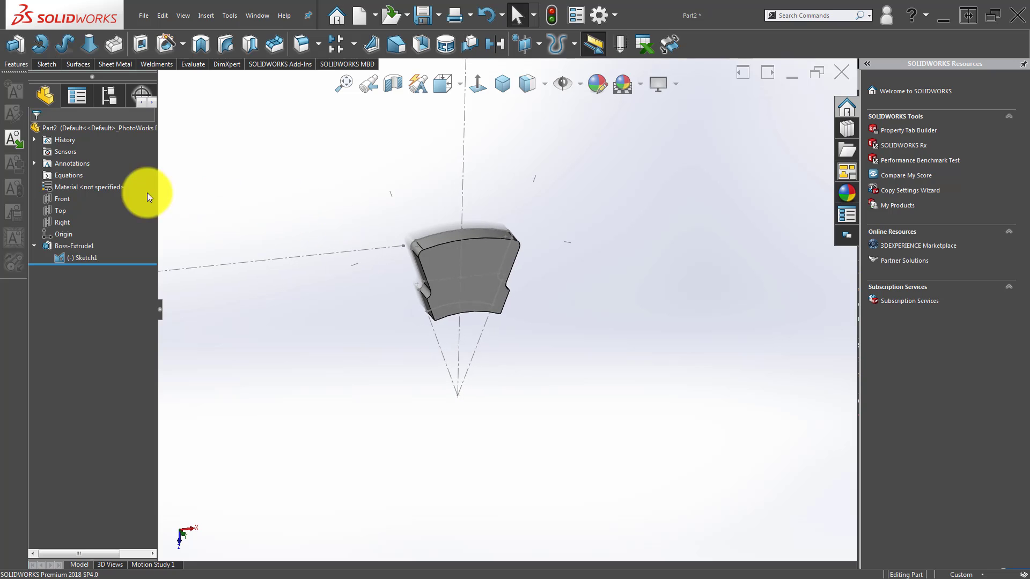
double_click(81, 163)
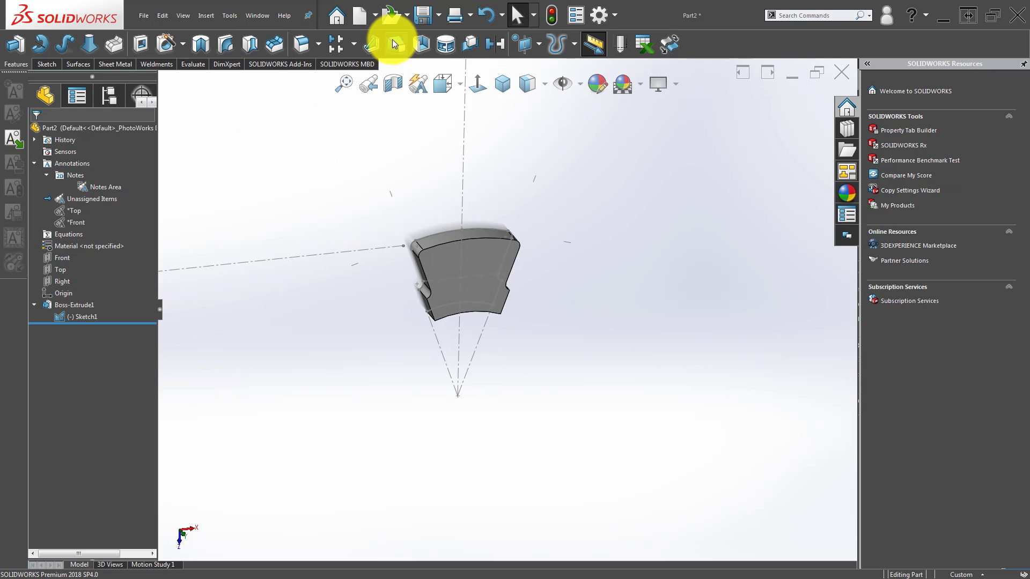
- Start a Flex feature in Bending mode with the extruded sector as the body to bend
click(183, 16)
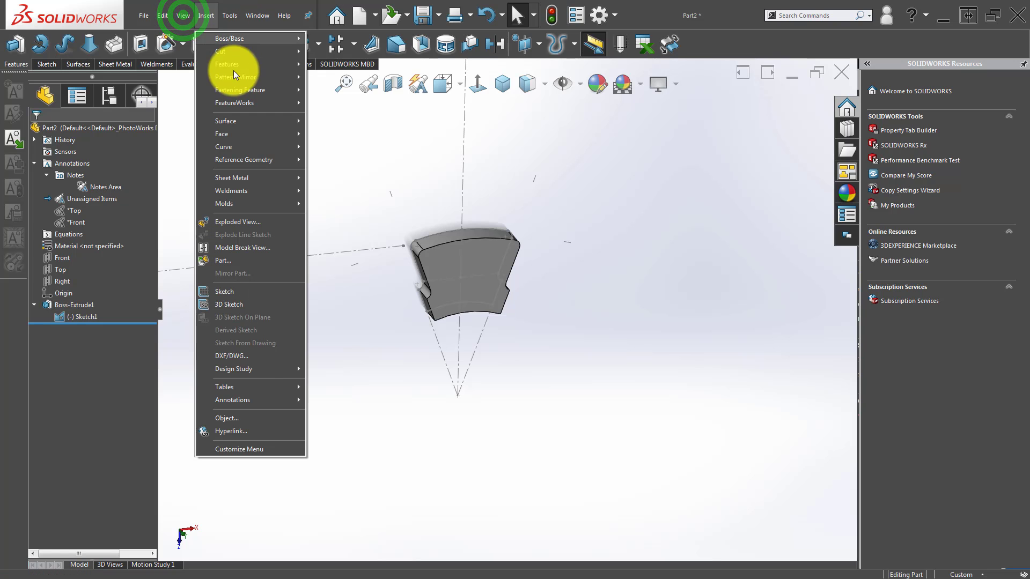
click(255, 63)
click(346, 252)
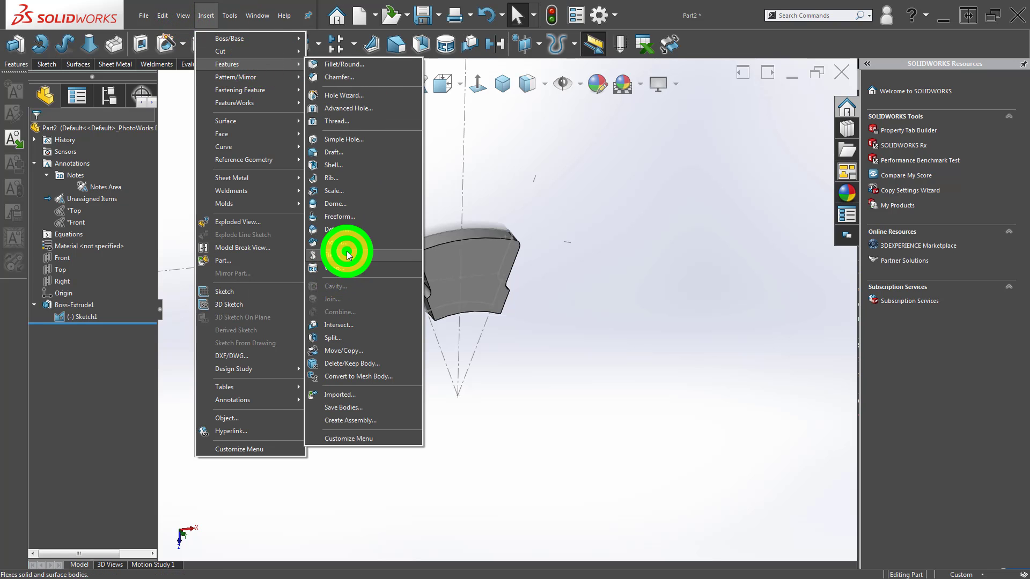
click(95, 156)
click(486, 264)
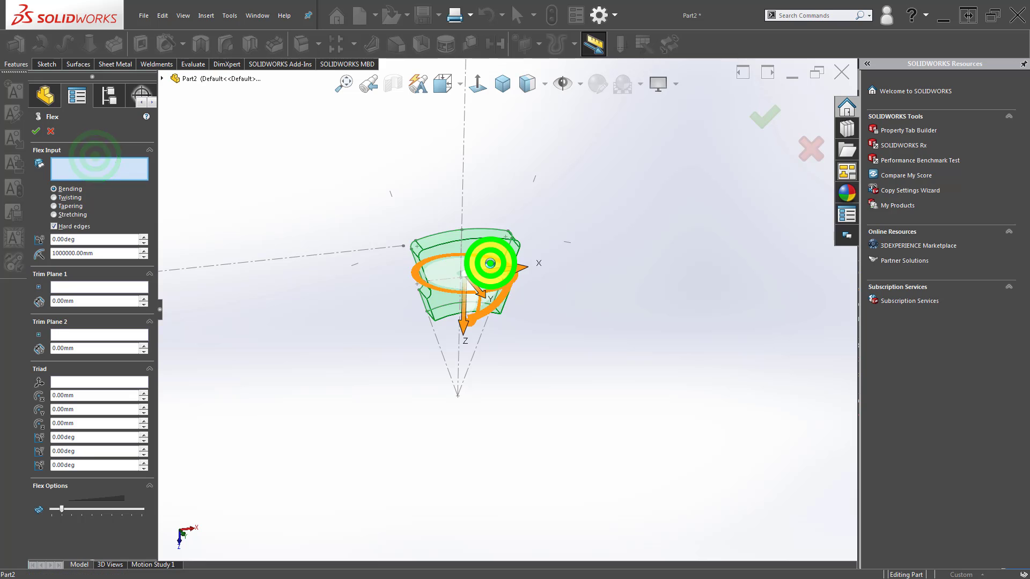
scroll(509, 266, down, 2)
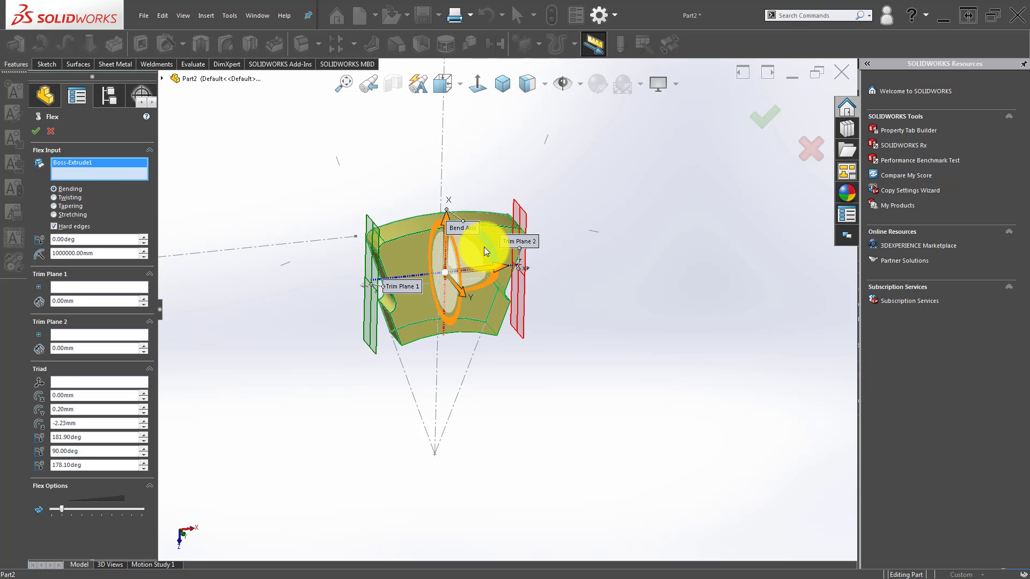
- Rotate the flex triad so its Z axis runs radially, setting the Y rotation angle to 0 degrees
drag(487, 243, 416, 195)
click(81, 442)
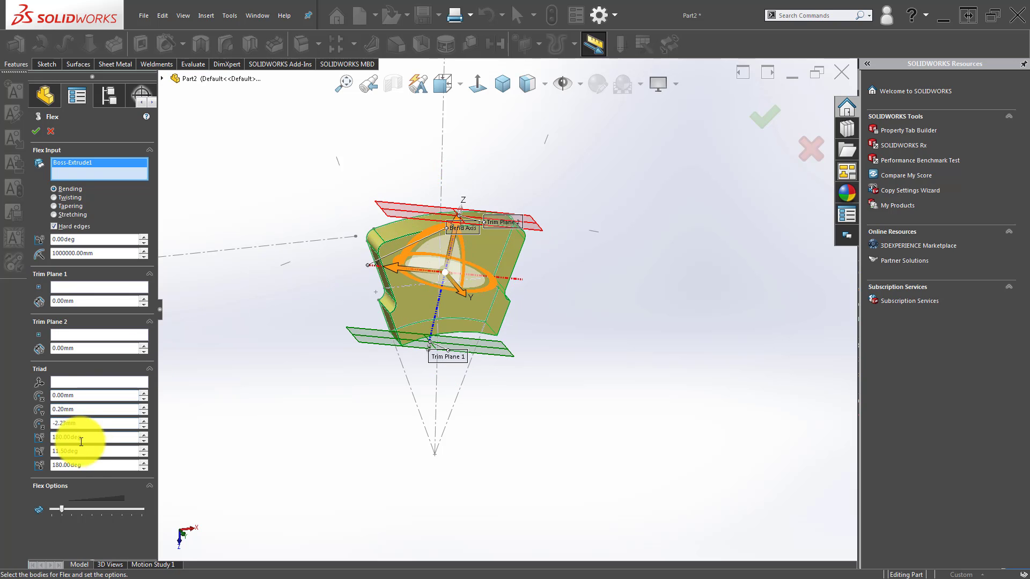
drag(90, 449, 18, 445)
text(0)
key(Return)
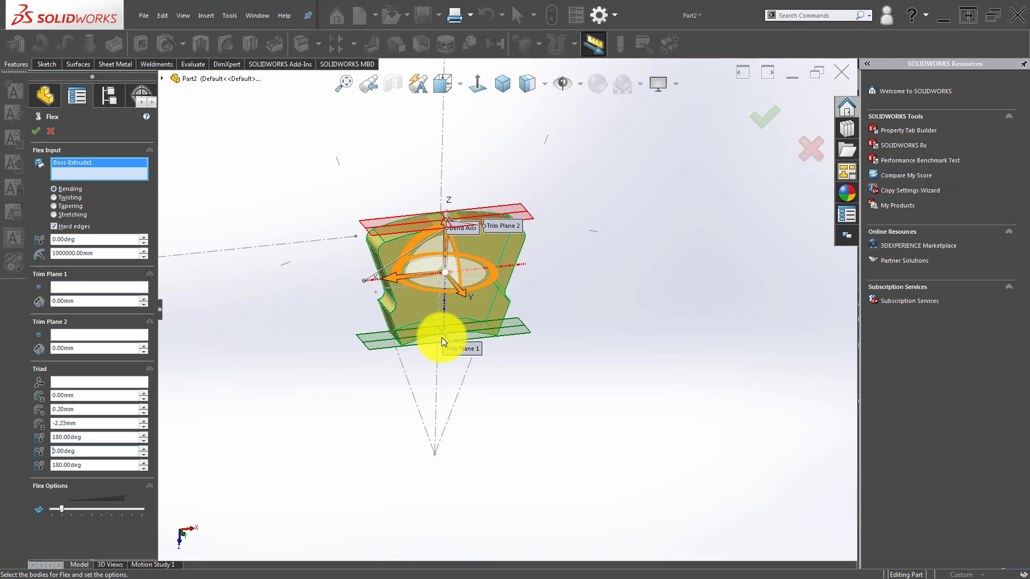
- Place Trim Plane 1 at the sketch point in the middle of the centerline between the notches
drag(444, 337, 442, 307)
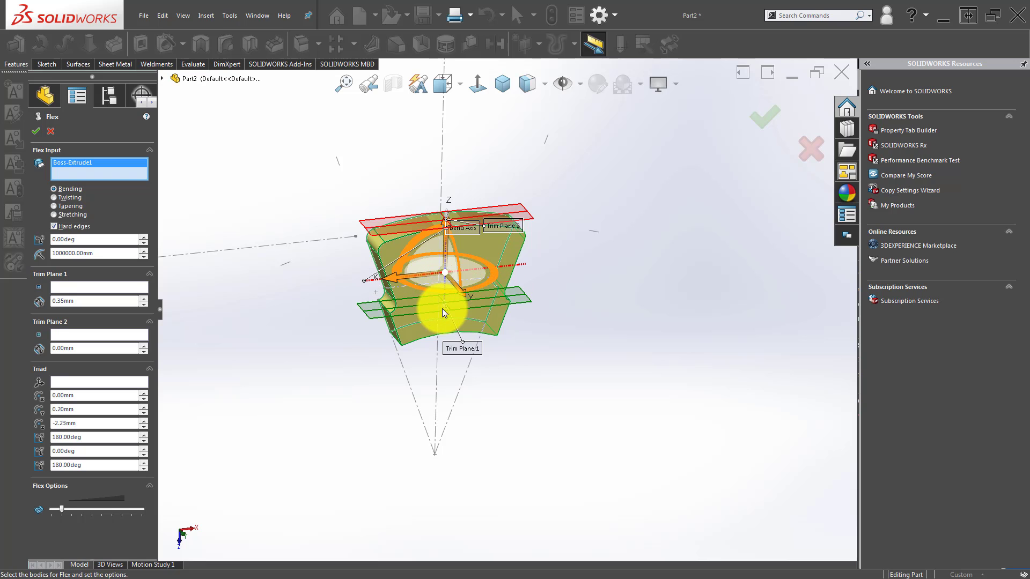
click(107, 288)
scroll(452, 285, down, 5)
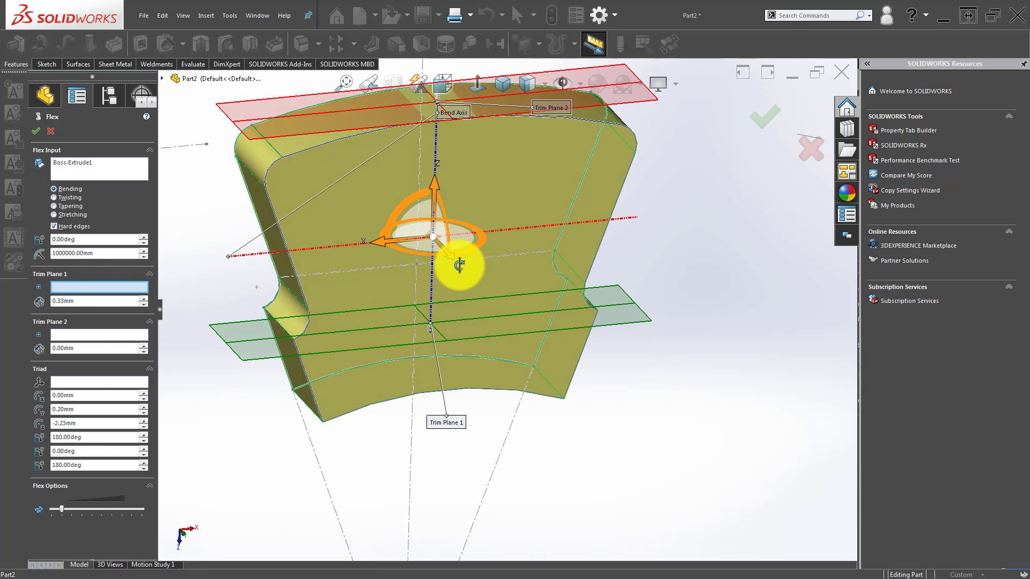
middle_drag(459, 265, 433, 304)
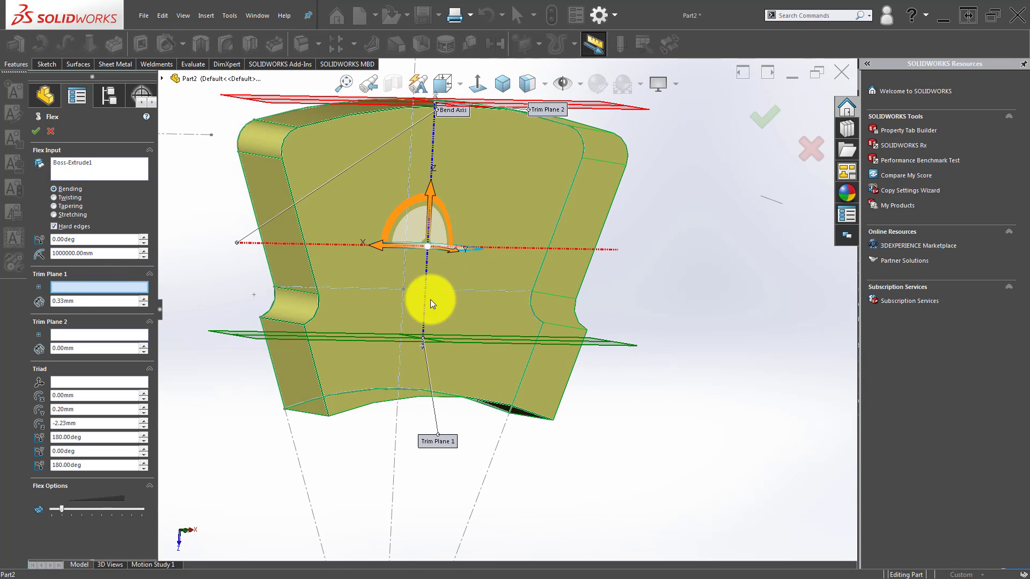
click(404, 291)
scroll(458, 307, up, 3)
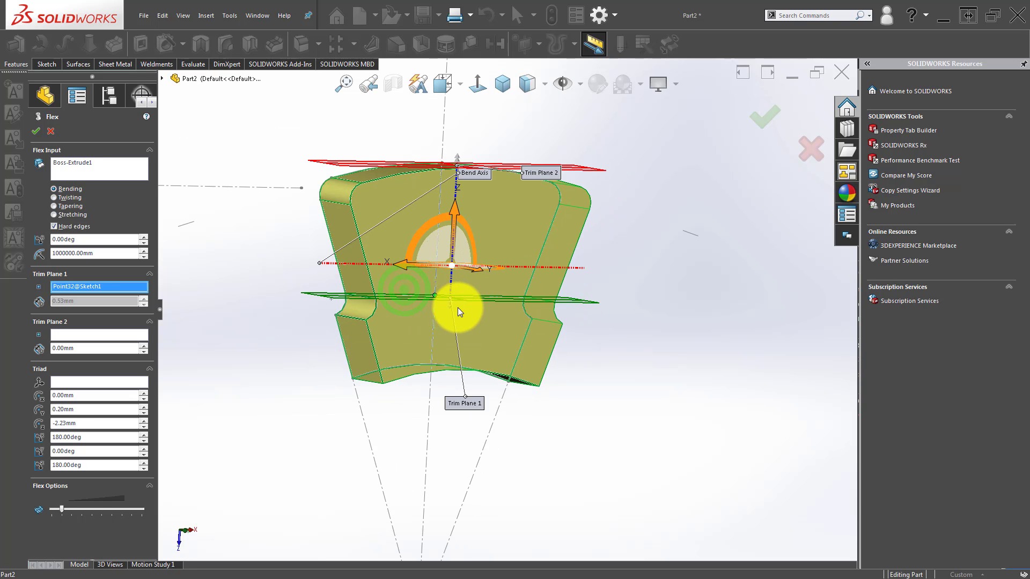
- Place Trim Plane 2 at the sketch point in the middle of the outer arc
click(115, 333)
scroll(454, 176, down, 3)
scroll(455, 176, down, 6)
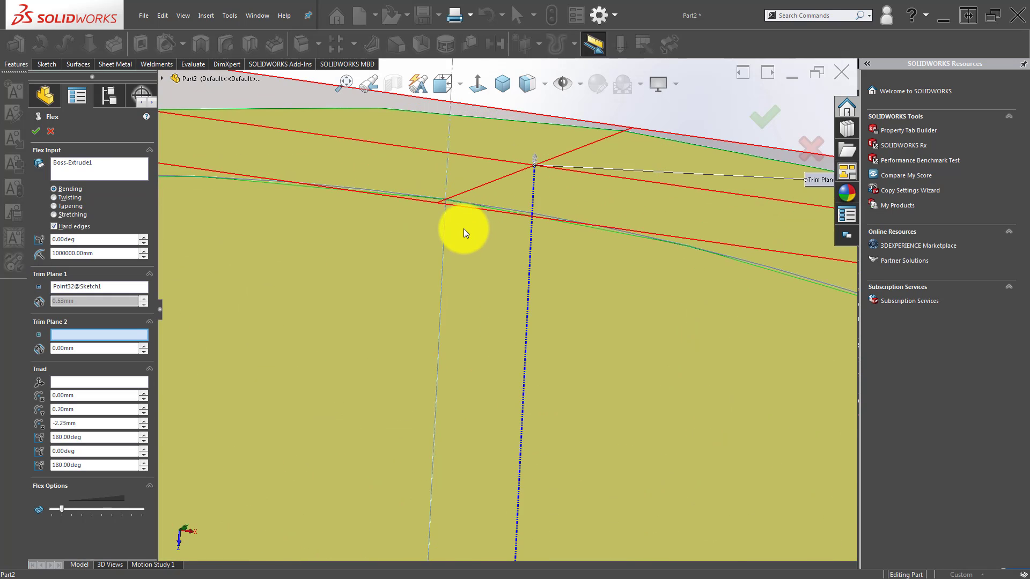
scroll(465, 230, up, 3)
middle_drag(467, 232, 470, 315)
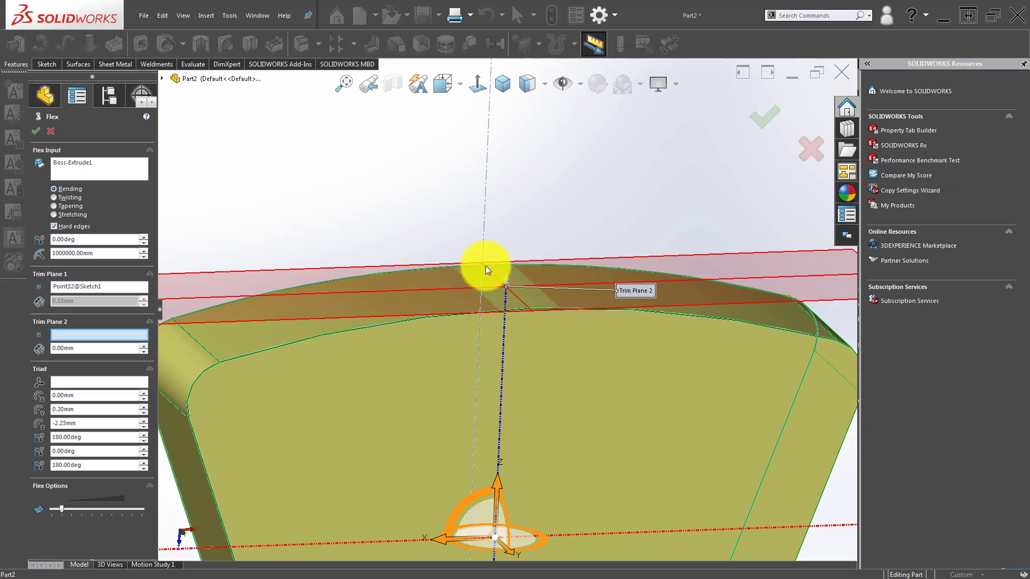
click(482, 264)
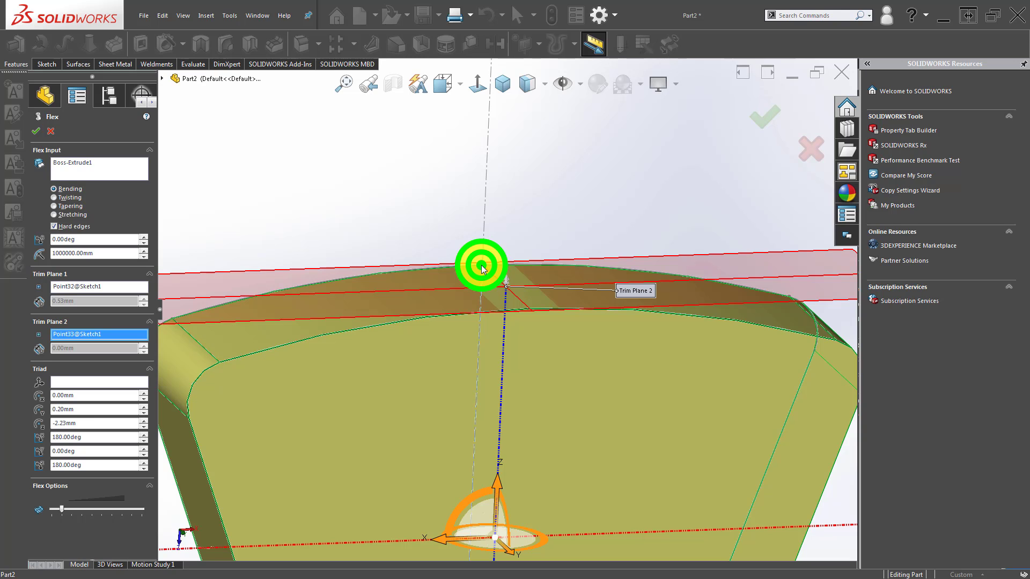
- Switch the flex to Twisting with a 20-degree twist angle and accept the feature
scroll(426, 352, up, 6)
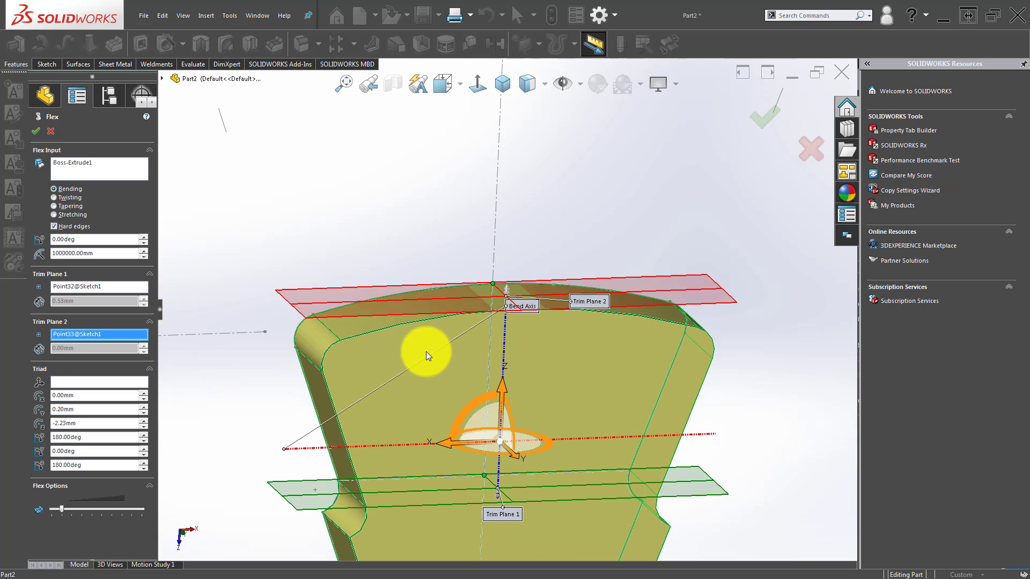
mouse_move(552, 371)
middle_down()
mouse_move(538, 354)
mouse_move(537, 362)
middle_up()
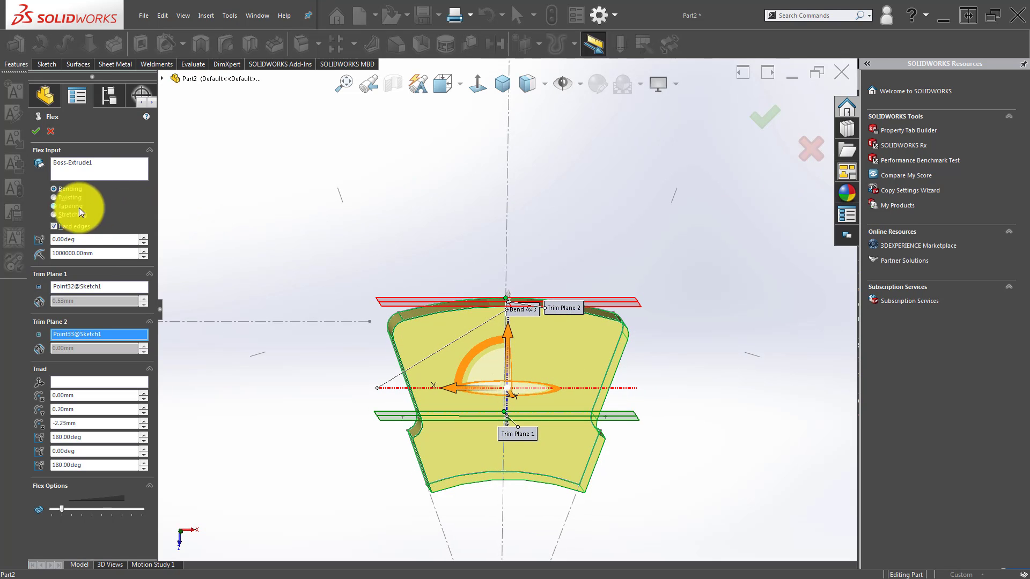
drag(90, 239, 34, 217)
click(72, 196)
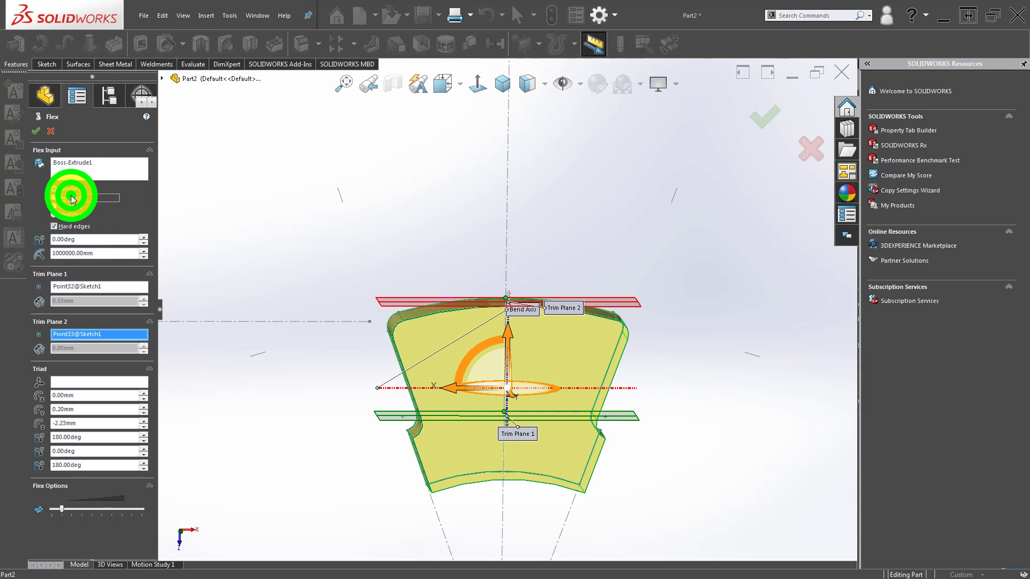
click(86, 238)
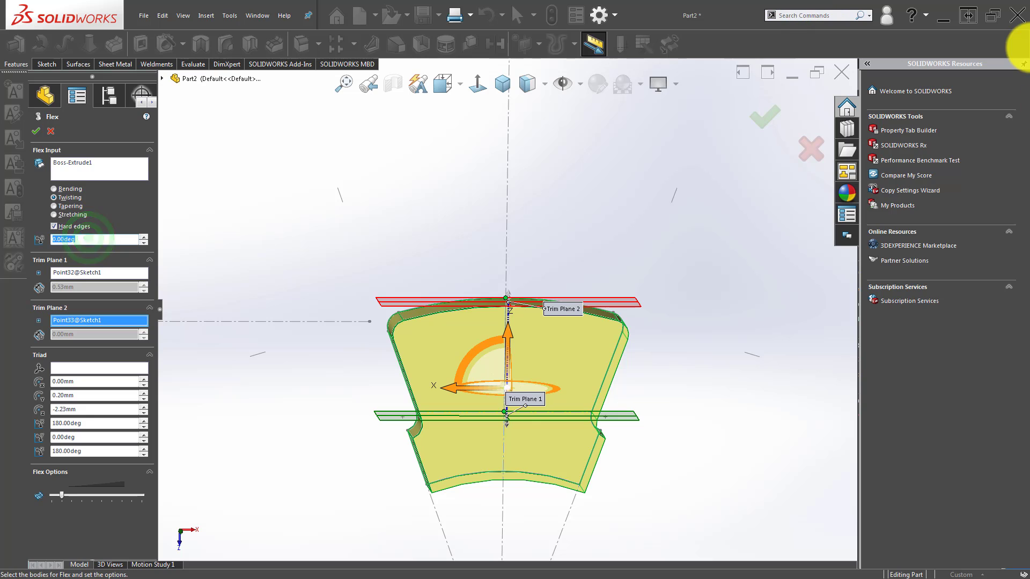
text(20)
key(Return)
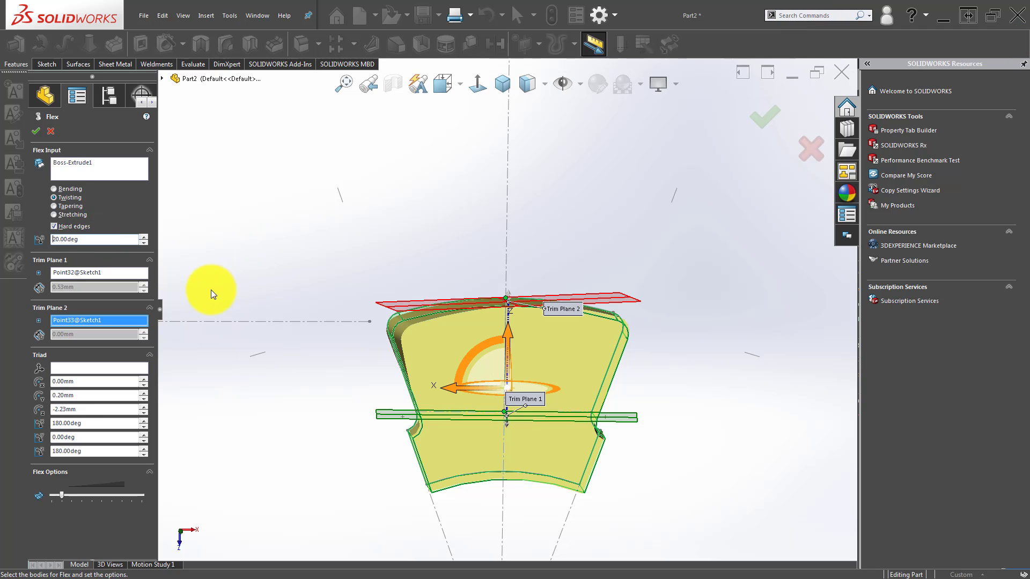
click(768, 115)
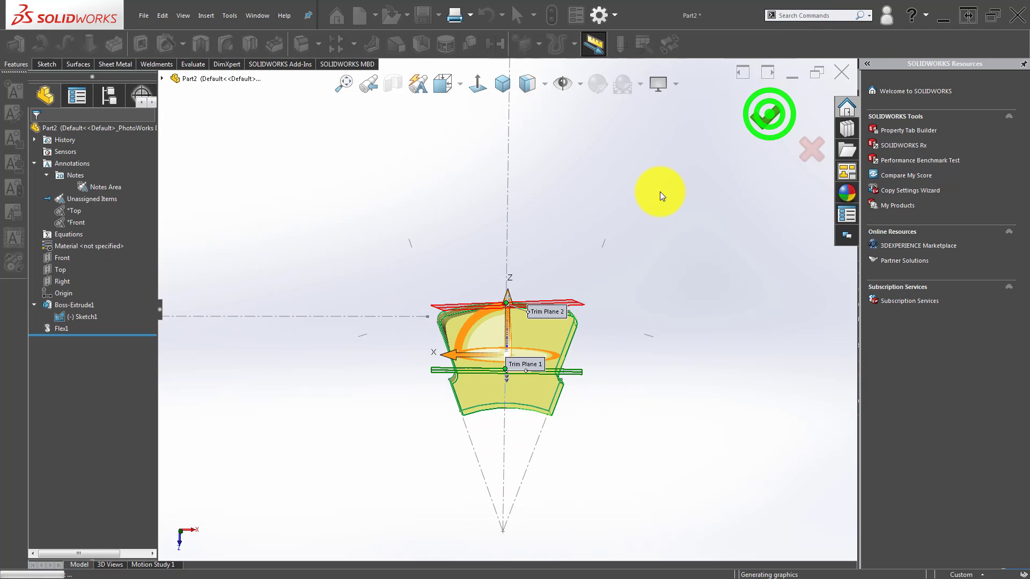
mouse_move(527, 308)
middle_down()
mouse_move(558, 395)
mouse_move(572, 329)
mouse_move(536, 395)
mouse_move(509, 305)
middle_up()
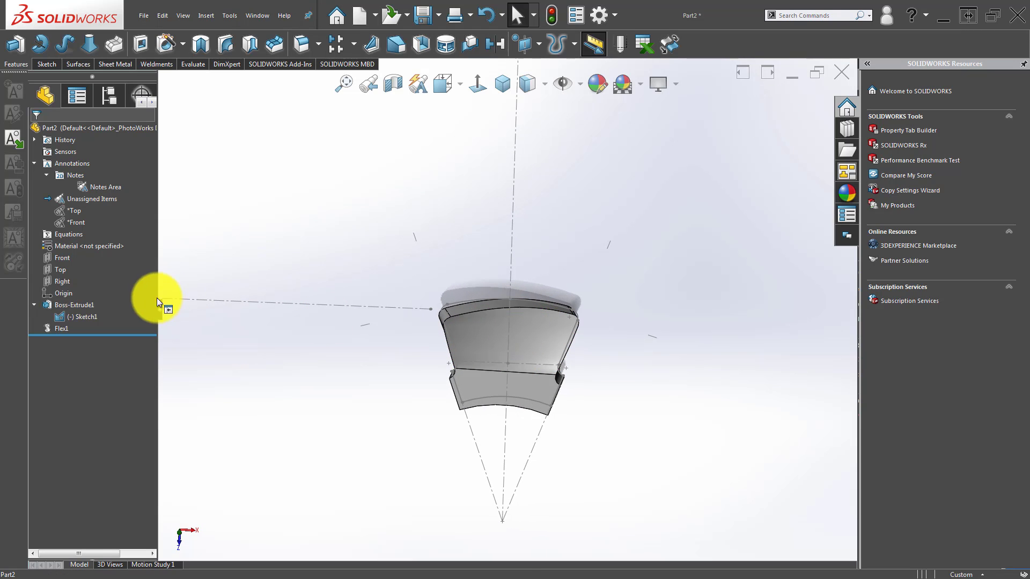
click(220, 217)
click(354, 44)
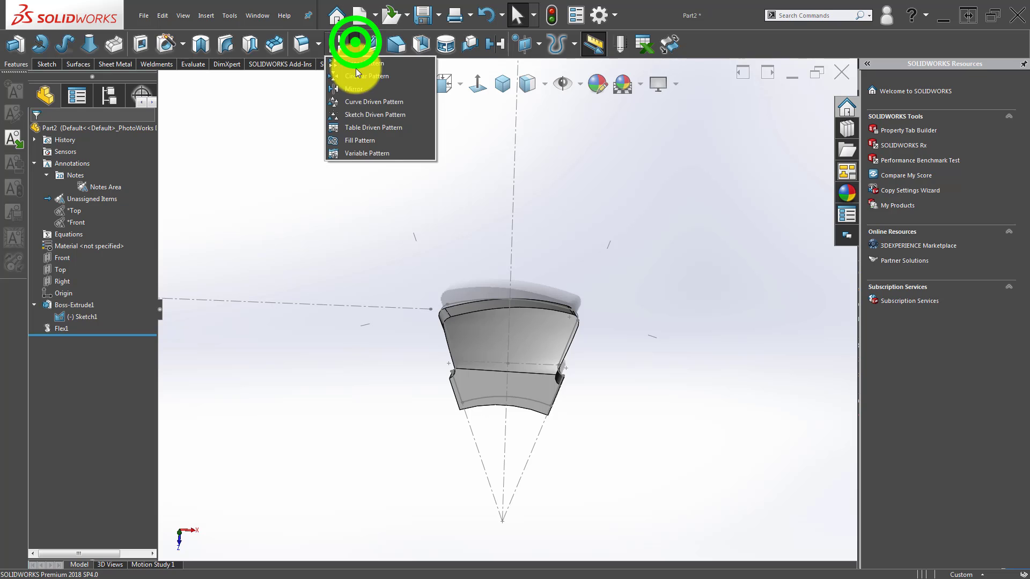
click(363, 80)
click(103, 165)
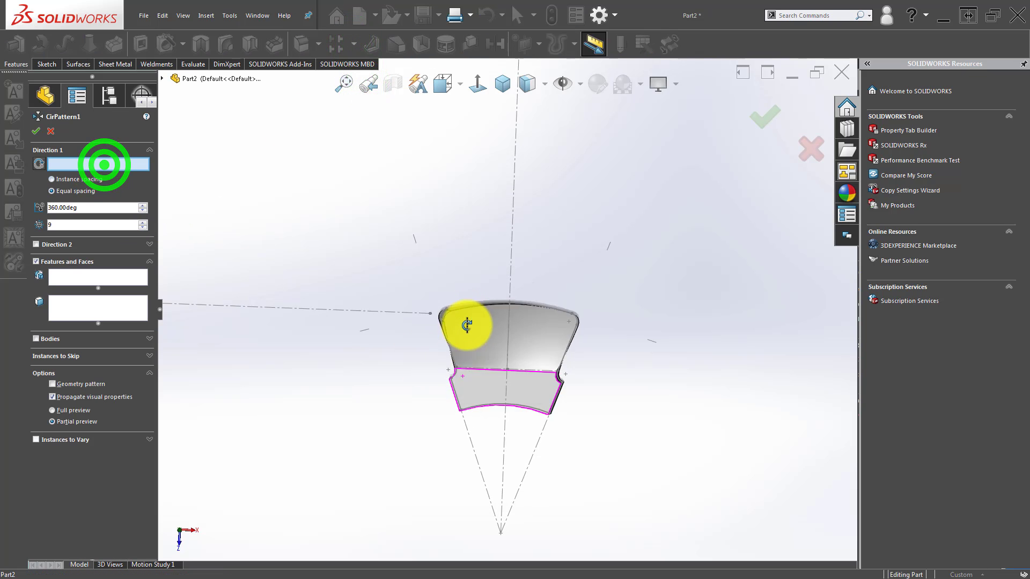
click(496, 398)
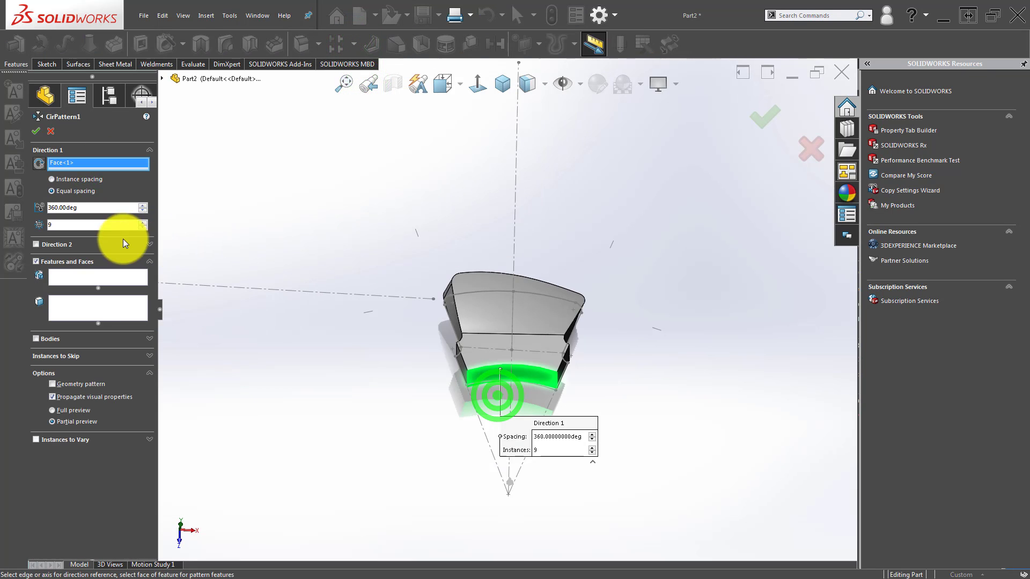
click(37, 261)
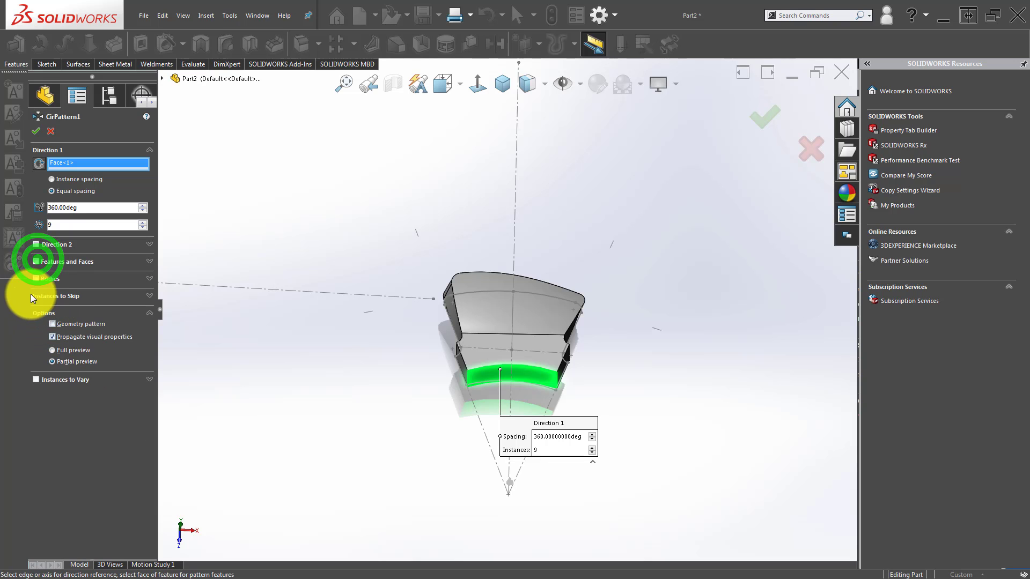
click(37, 279)
click(494, 314)
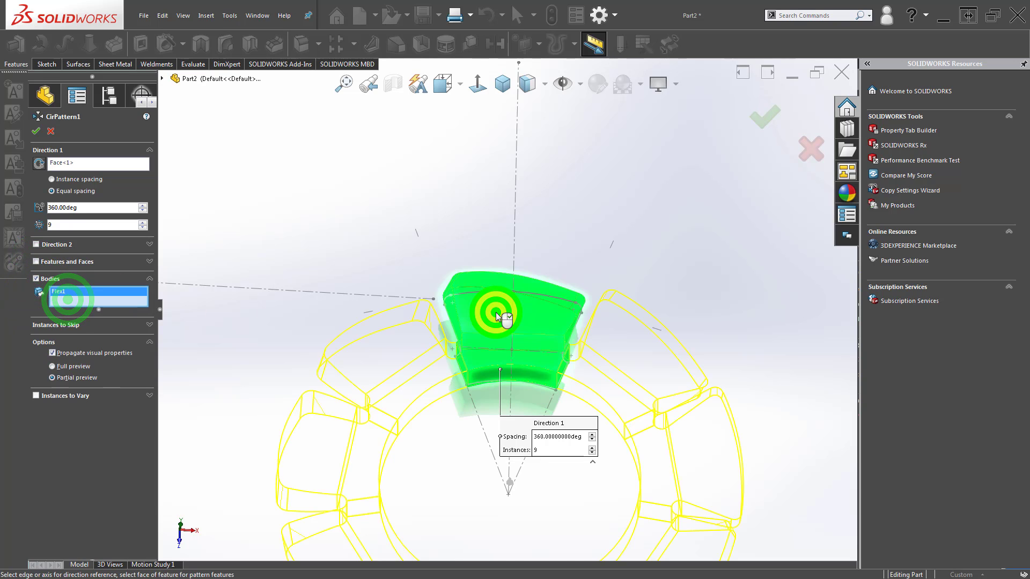
click(74, 221)
text(=)
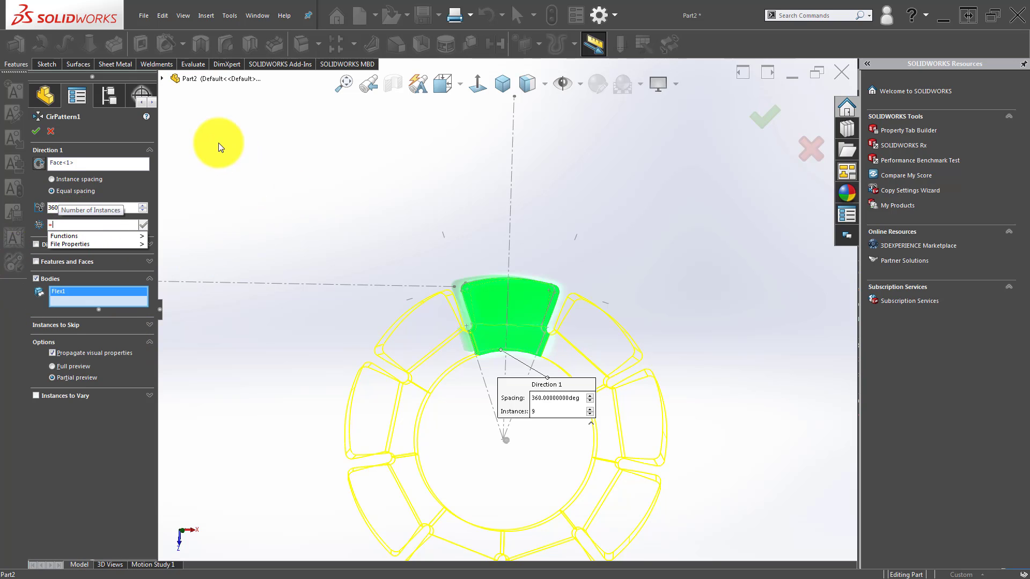
click(161, 78)
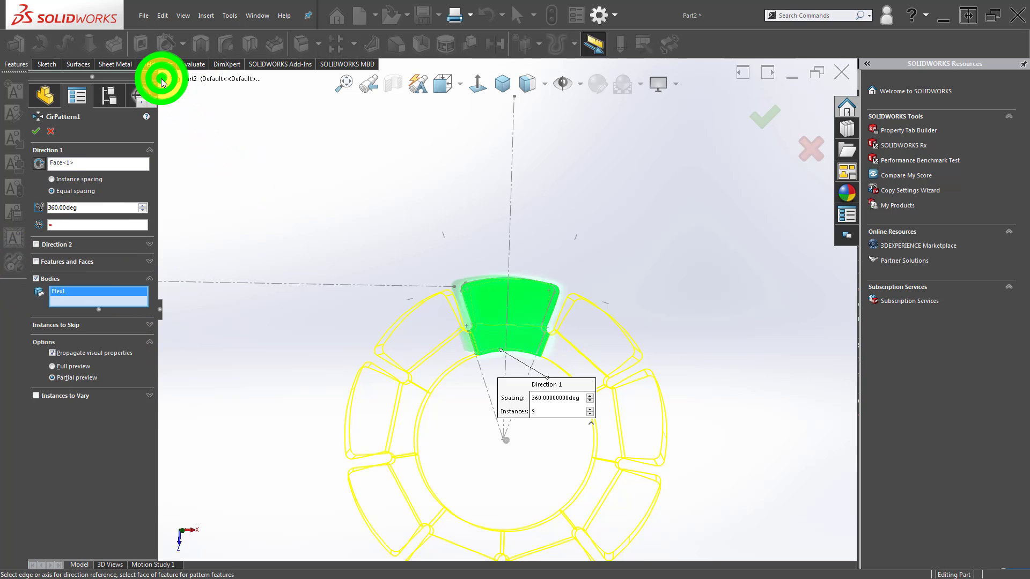
click(161, 78)
click(174, 197)
click(206, 208)
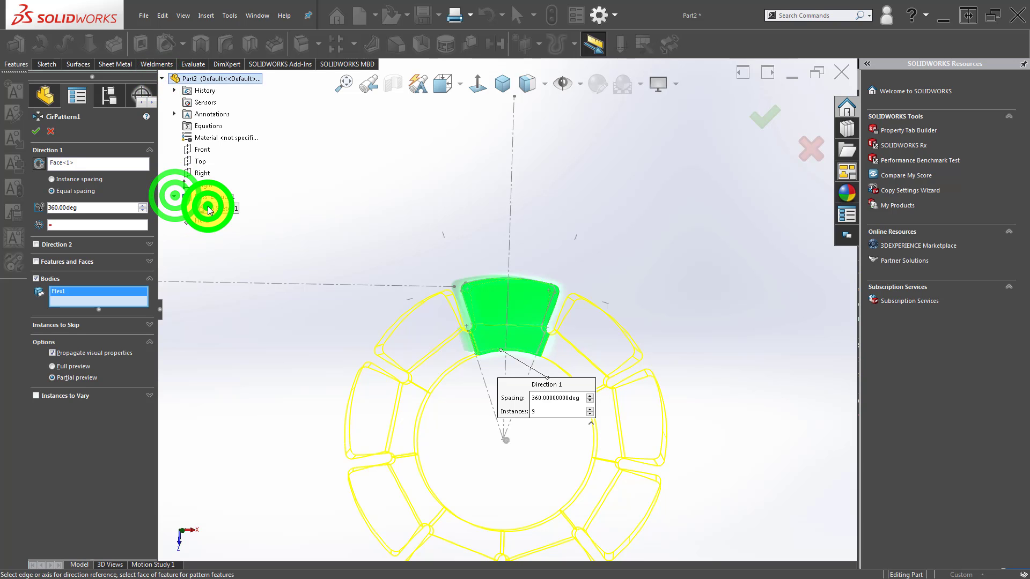
key(Escape)
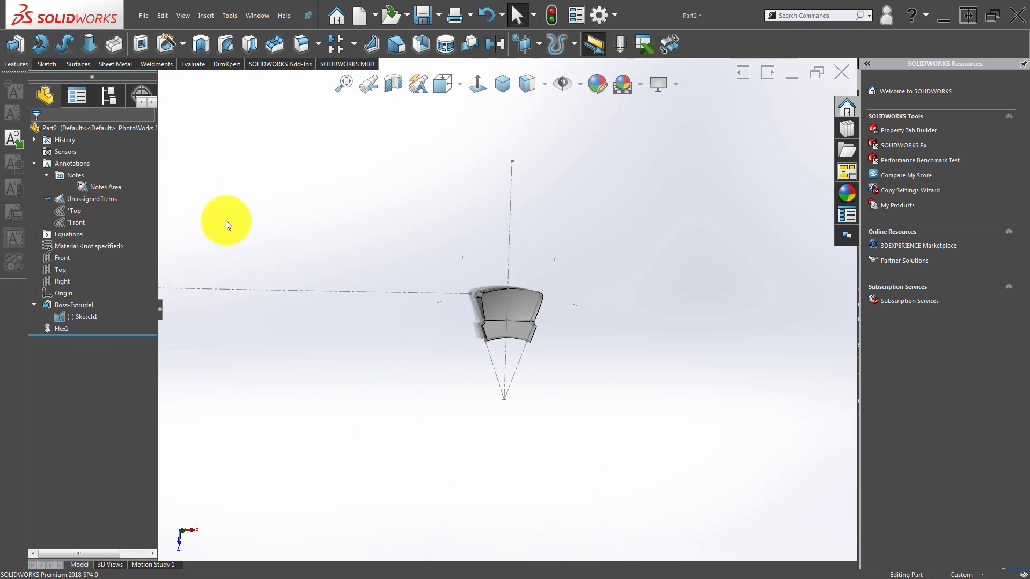
- Show the feature dimensions of the part in the graphics area
right_click(71, 164)
click(130, 199)
click(356, 232)
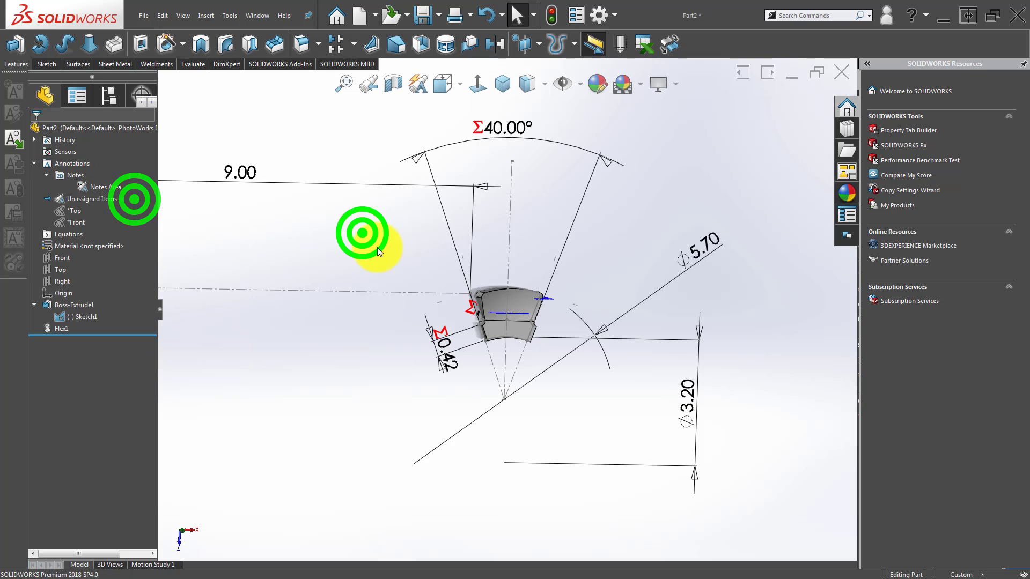
mouse_move(355, 228)
mouse_down()
mouse_move(374, 175)
mouse_move(366, 253)
mouse_move(368, 235)
mouse_up()
key(Escape)
click(383, 116)
- Start a Circular Pattern with the sector's inner cylindrical face as the rotation reference
click(353, 44)
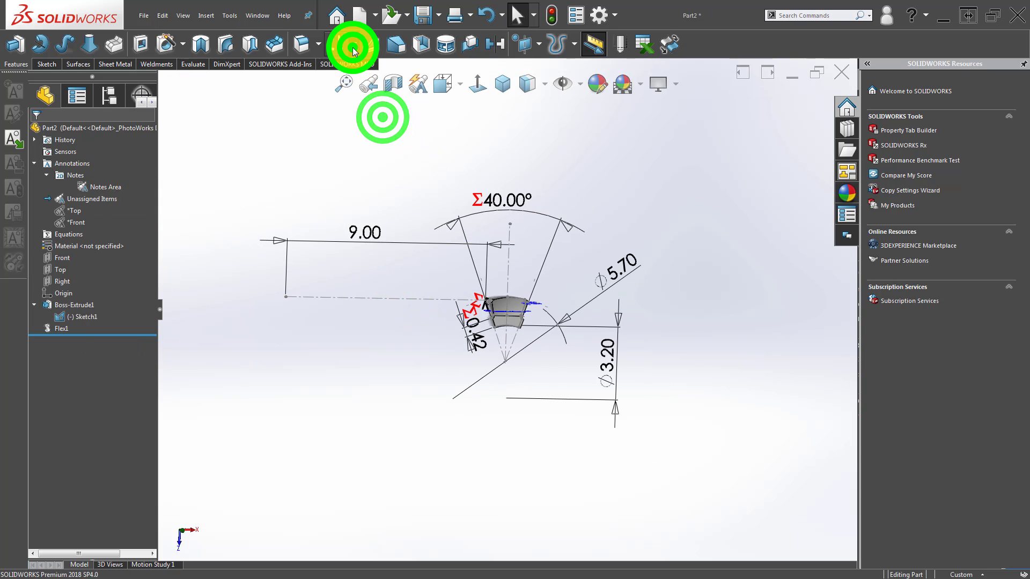
click(367, 79)
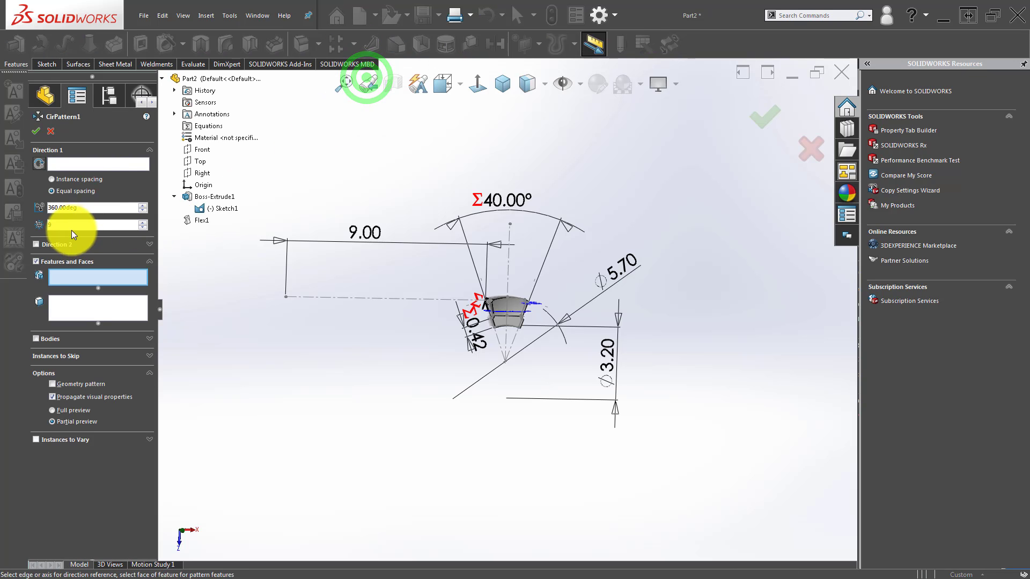
click(94, 164)
scroll(571, 353, down, 3)
middle_drag(459, 329, 462, 270)
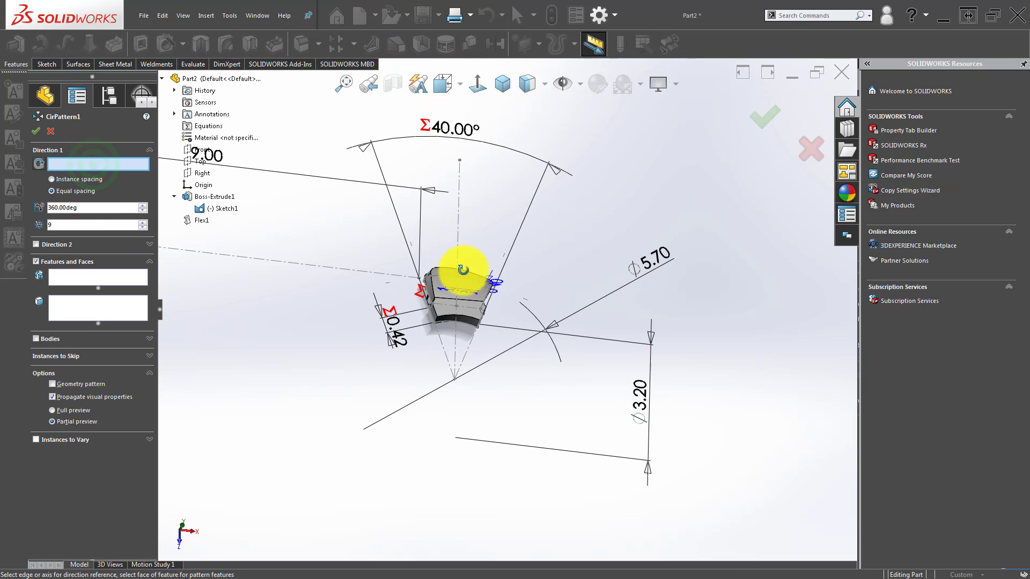
scroll(460, 309, down, 2)
click(473, 321)
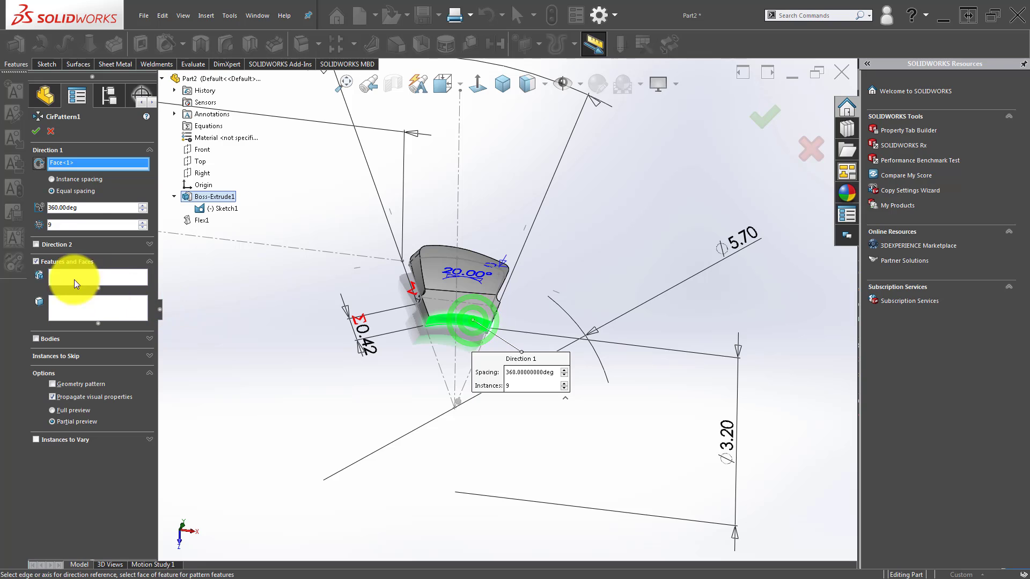
- Pattern bodies instead of features and faces, choosing the twisted sector as the body
click(37, 261)
click(36, 280)
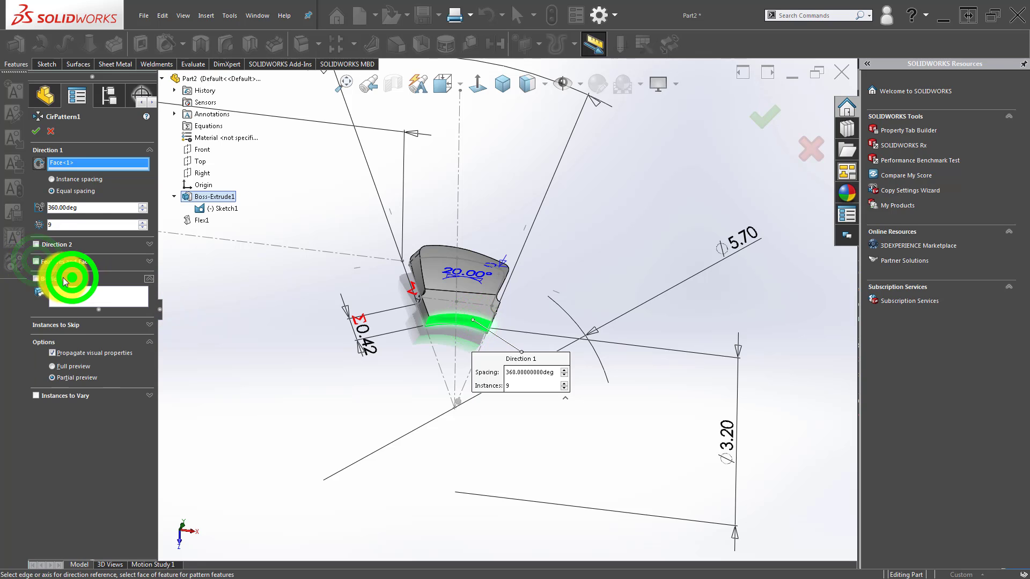
click(68, 292)
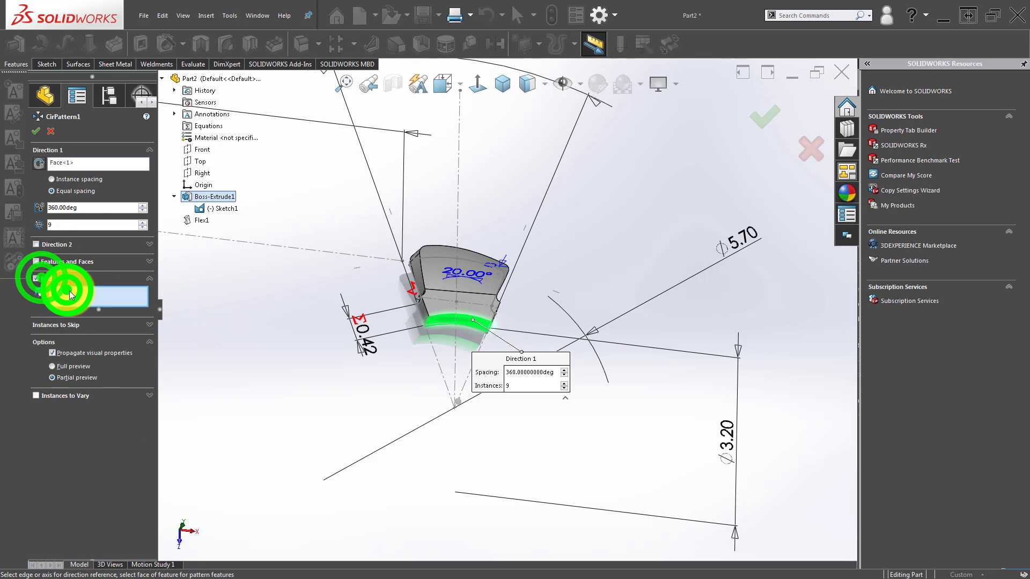
click(434, 270)
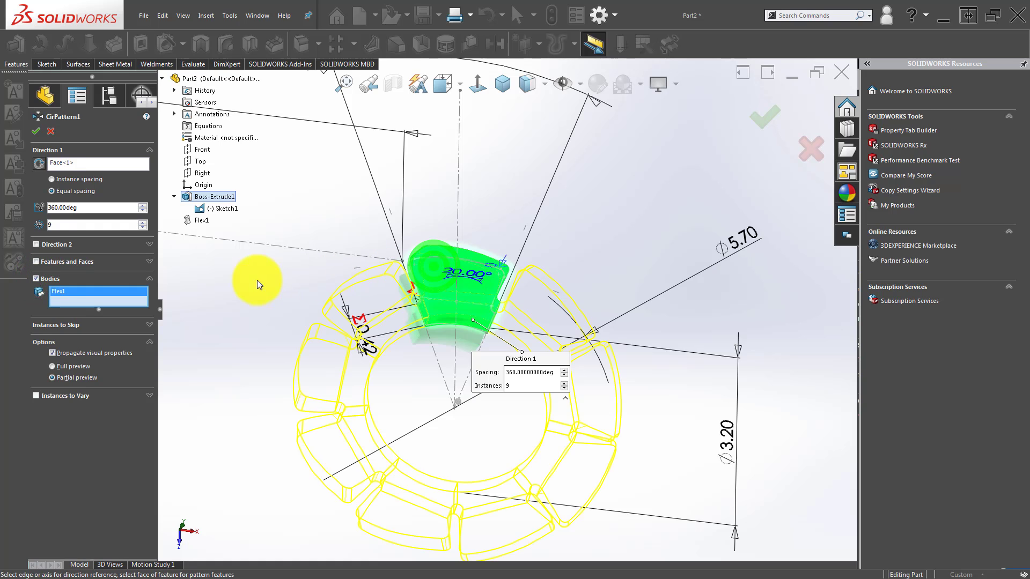
- Link the number of pattern instances by equation to the 9.00 sketch dimension and accept the circular pattern
click(79, 224)
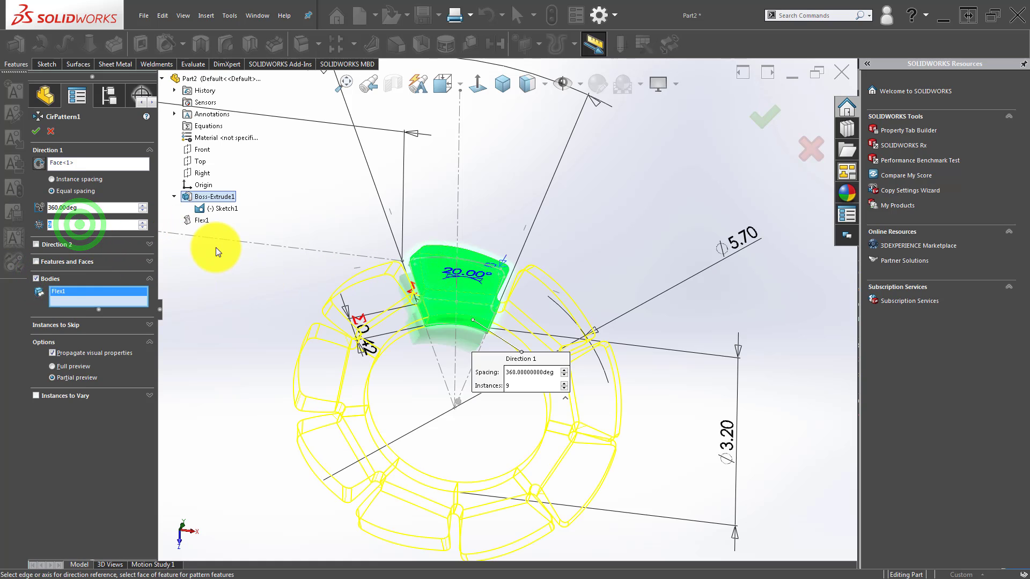
text(=)
scroll(286, 252, up, 5)
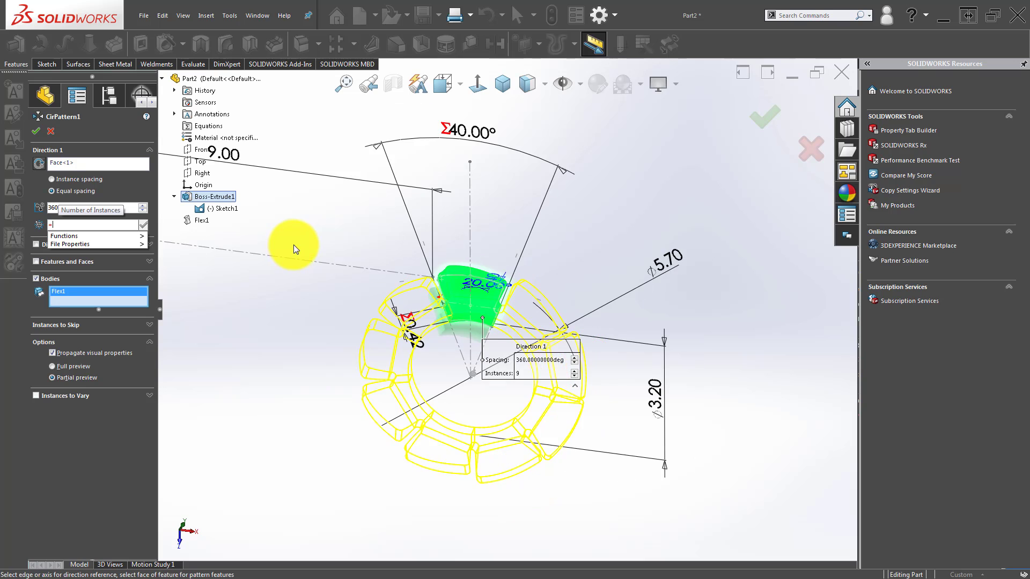
click(318, 203)
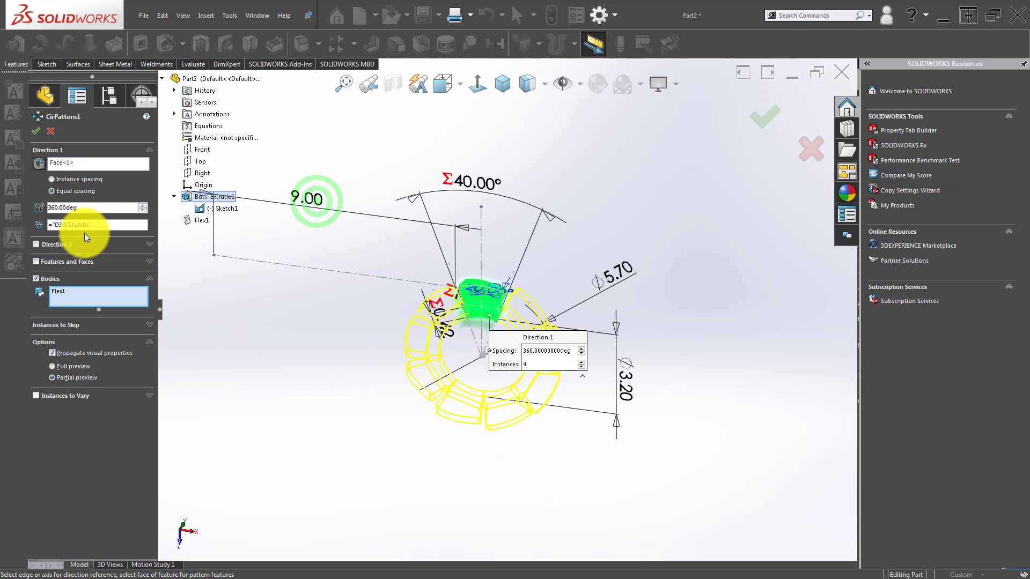
click(33, 133)
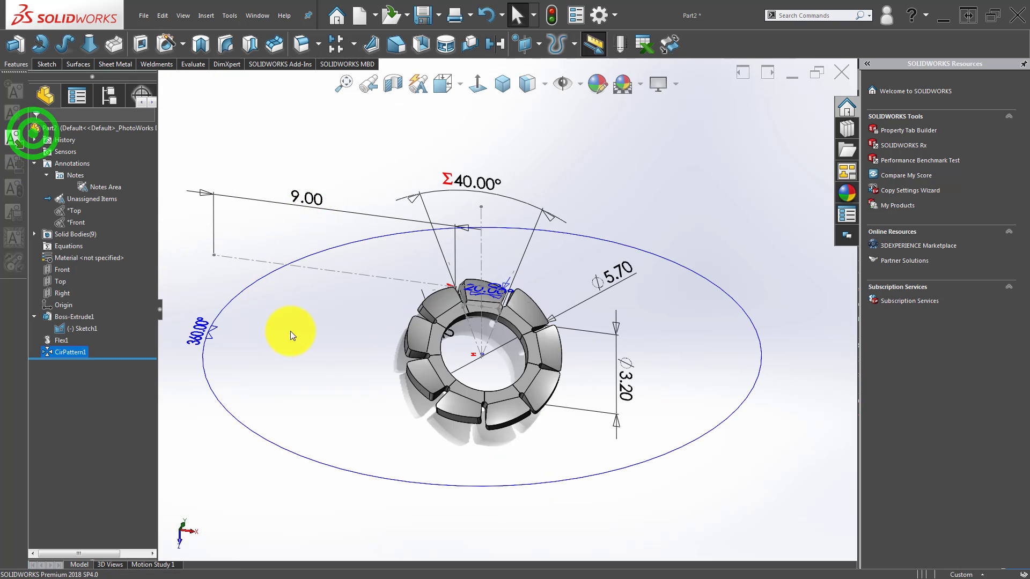
middle_drag(302, 337, 395, 320)
scroll(448, 339, down, 5)
scroll(449, 340, down, 2)
scroll(395, 319, up, 7)
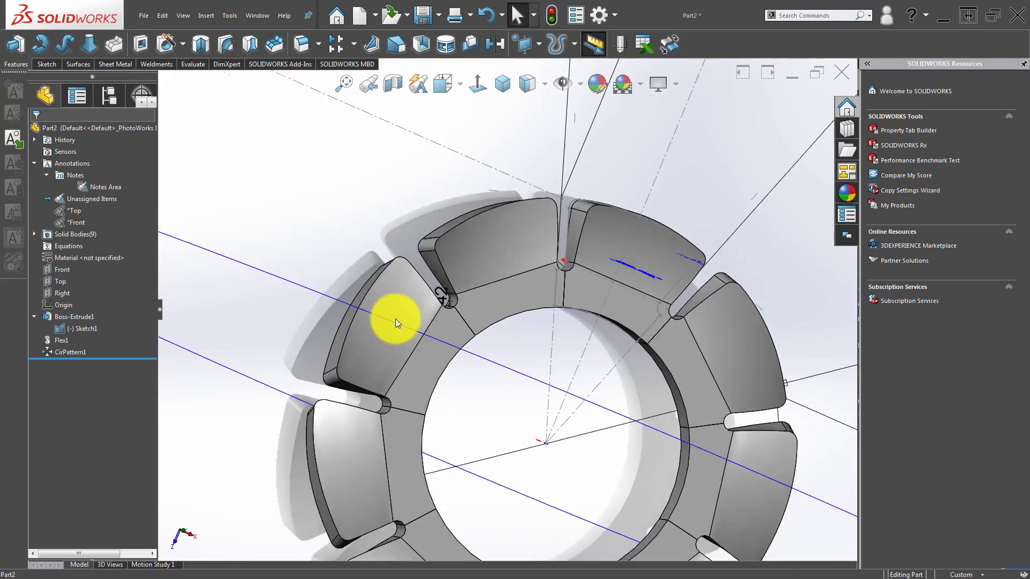